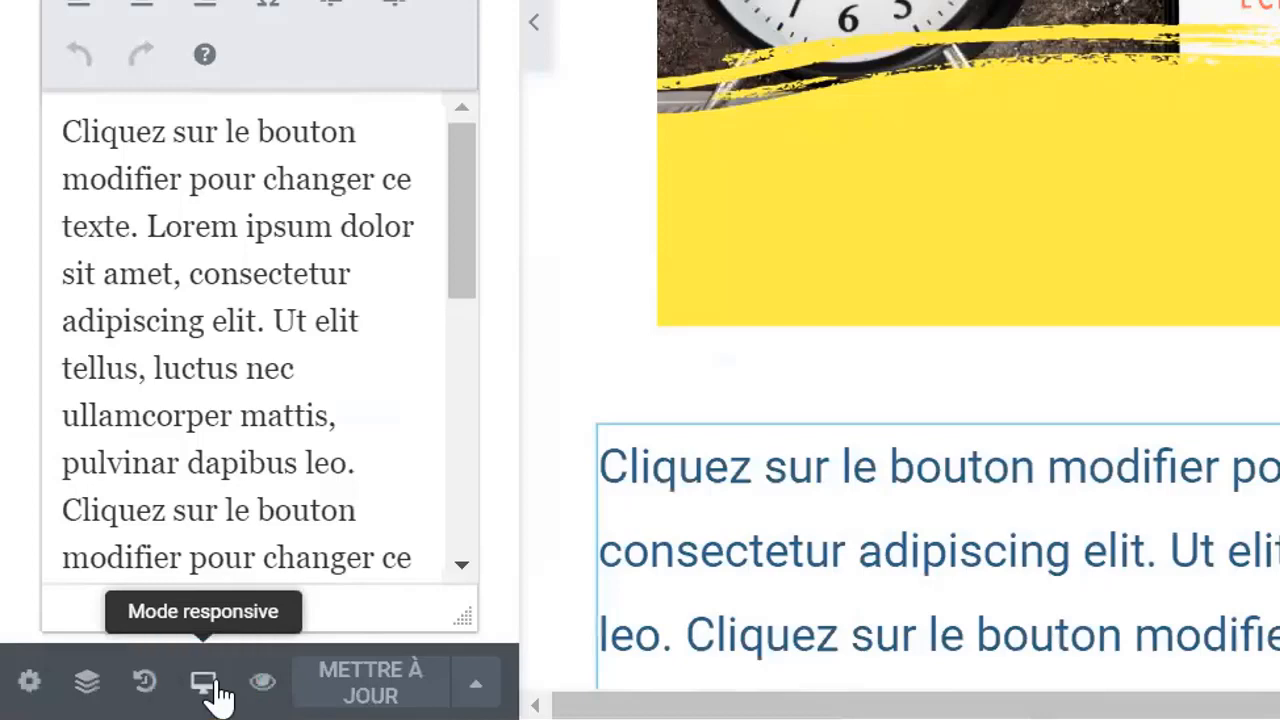
Switch to the tablet preview and examine how the page's title, image, icon list, text and map are laid out
click(217, 688)
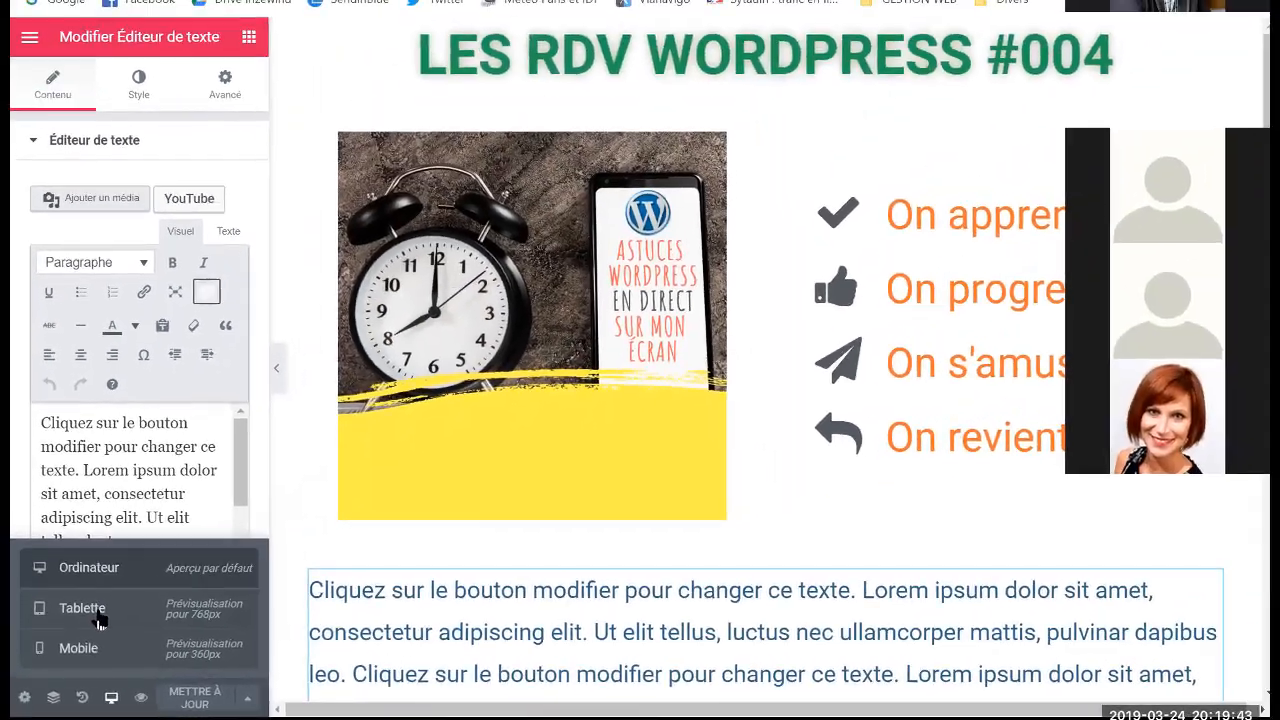
click(82, 608)
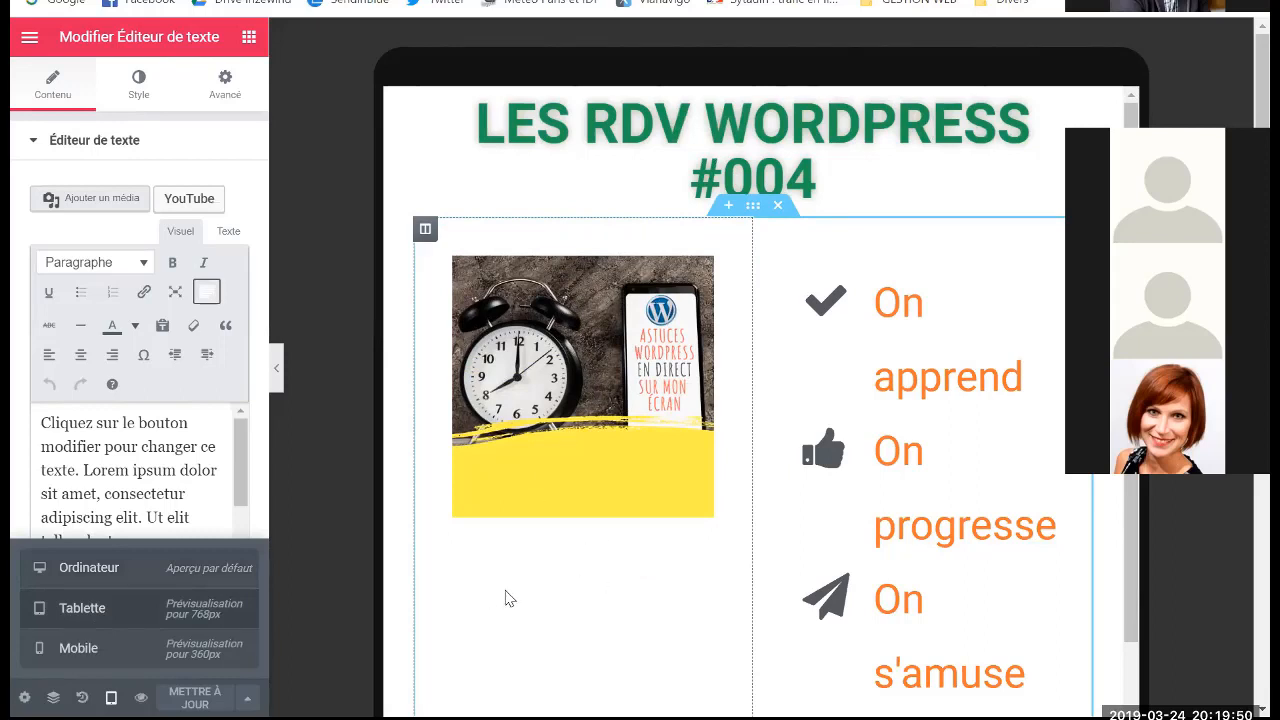
scroll(505, 598, down, 3)
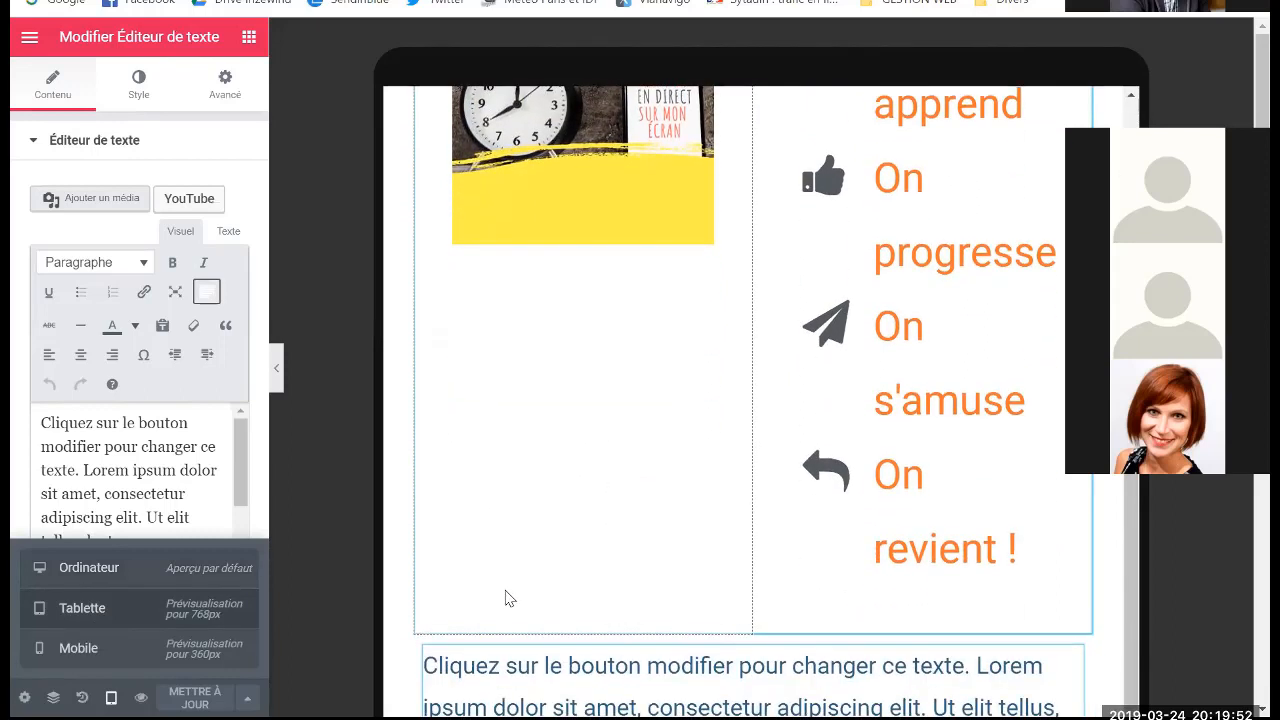
scroll(505, 598, down, 4)
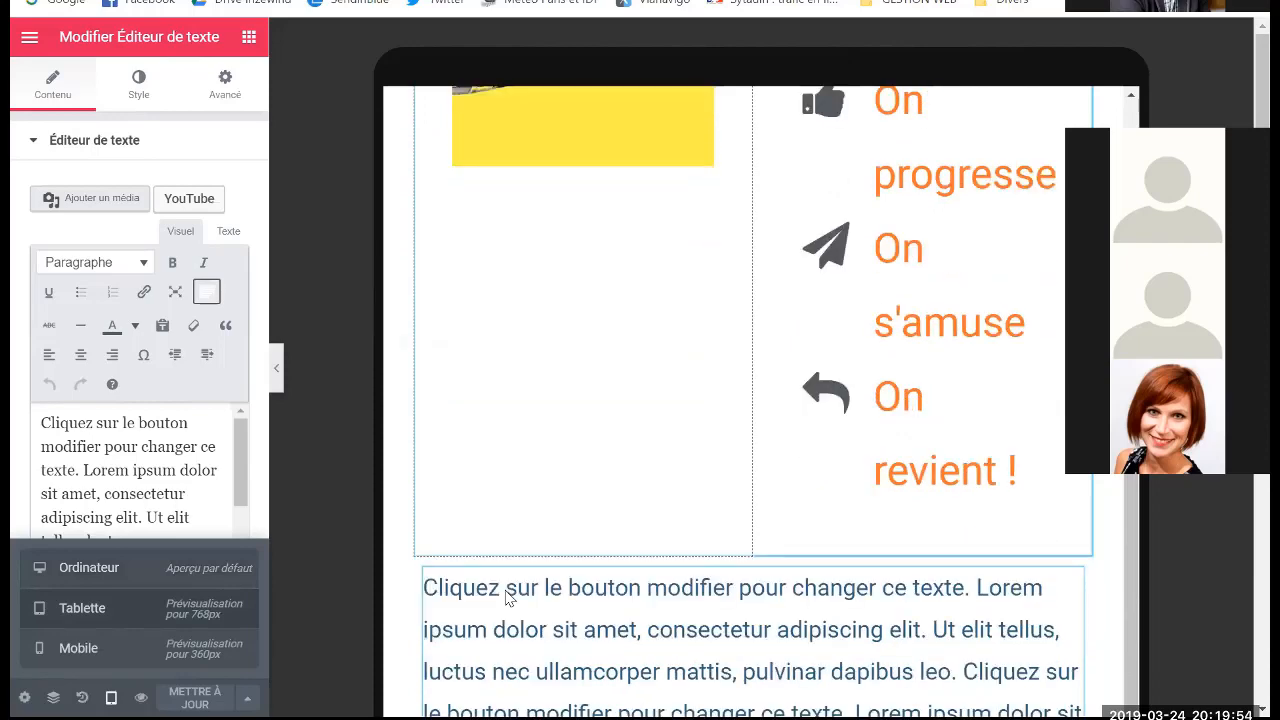
scroll(505, 598, down, 1)
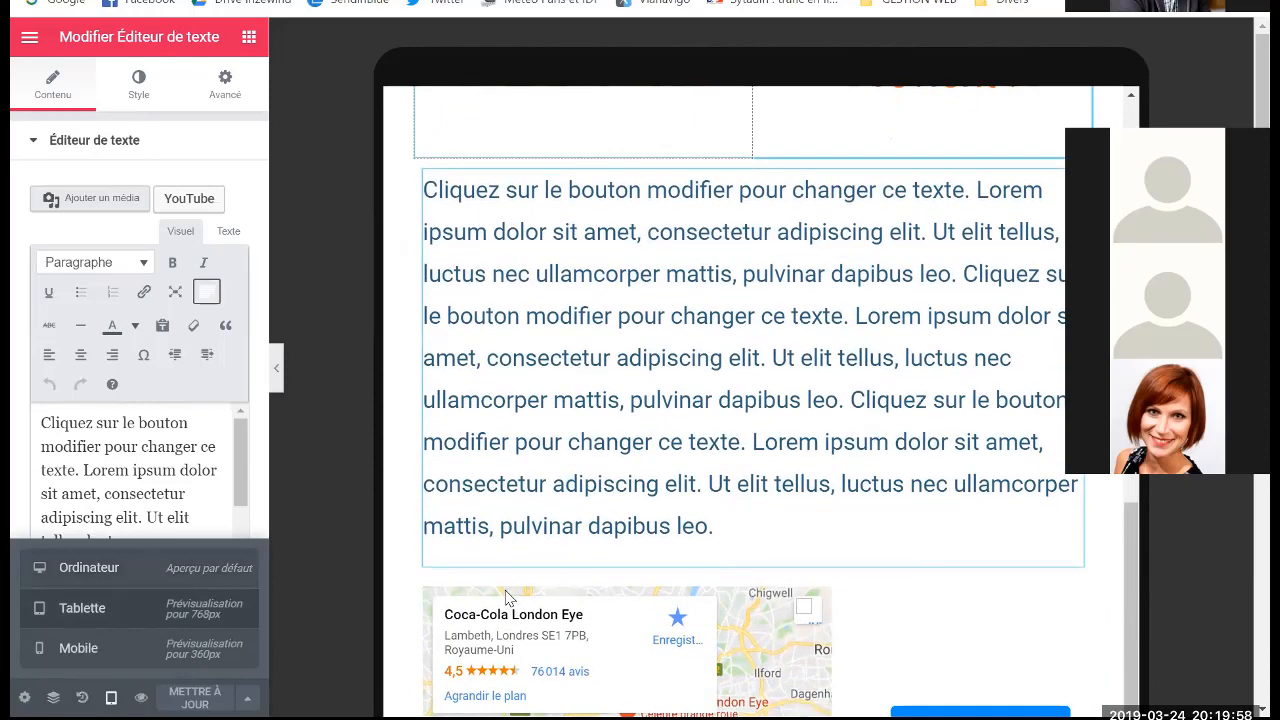
scroll(505, 598, down, 1)
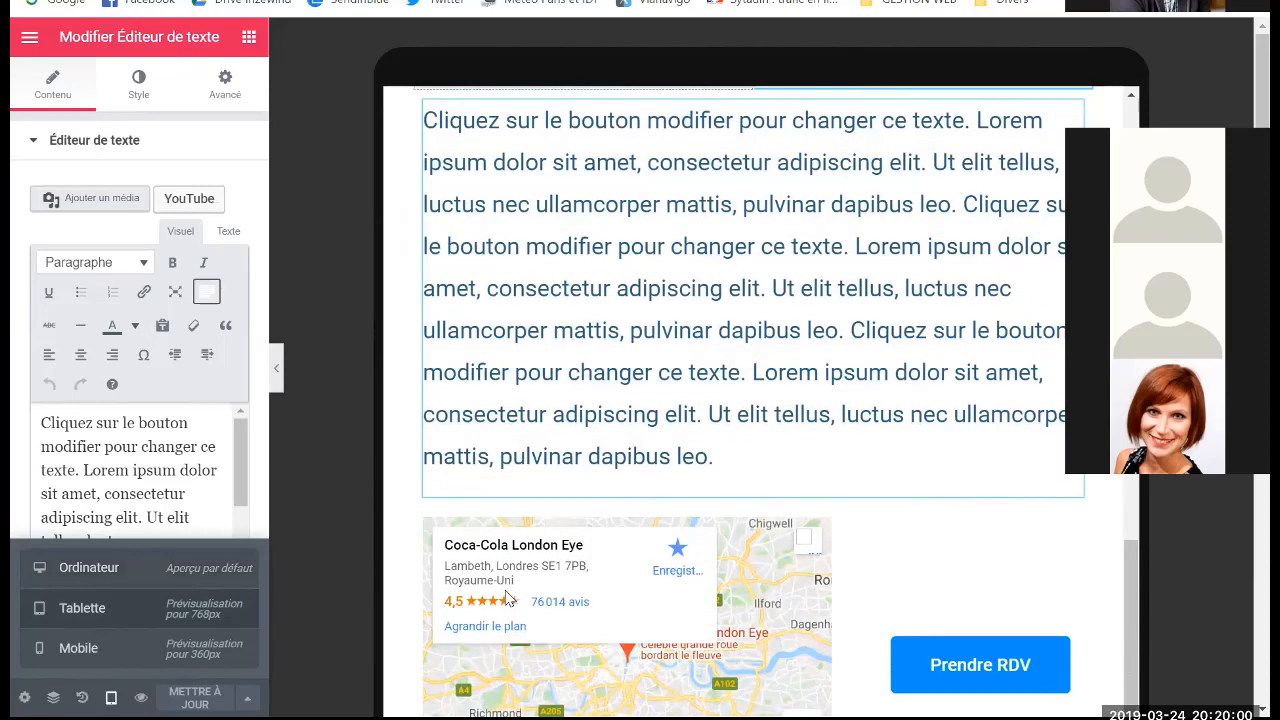
scroll(505, 598, down, 3)
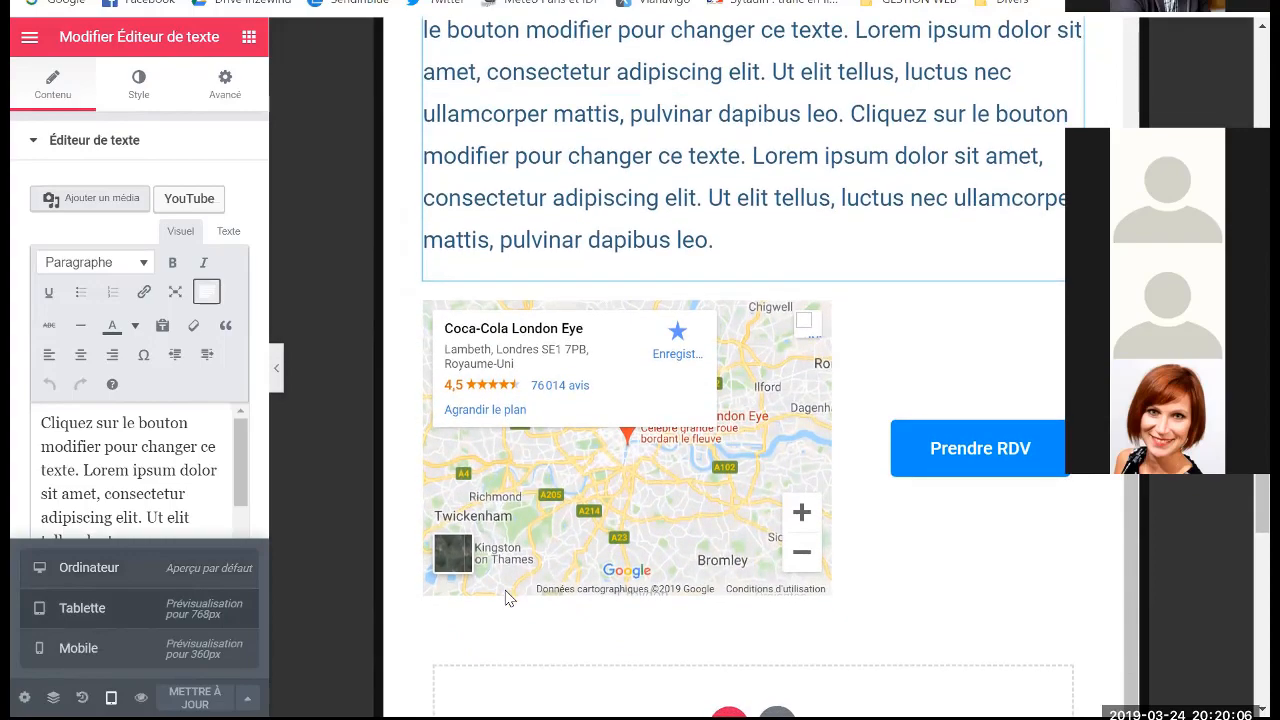
scroll(505, 598, up, 10)
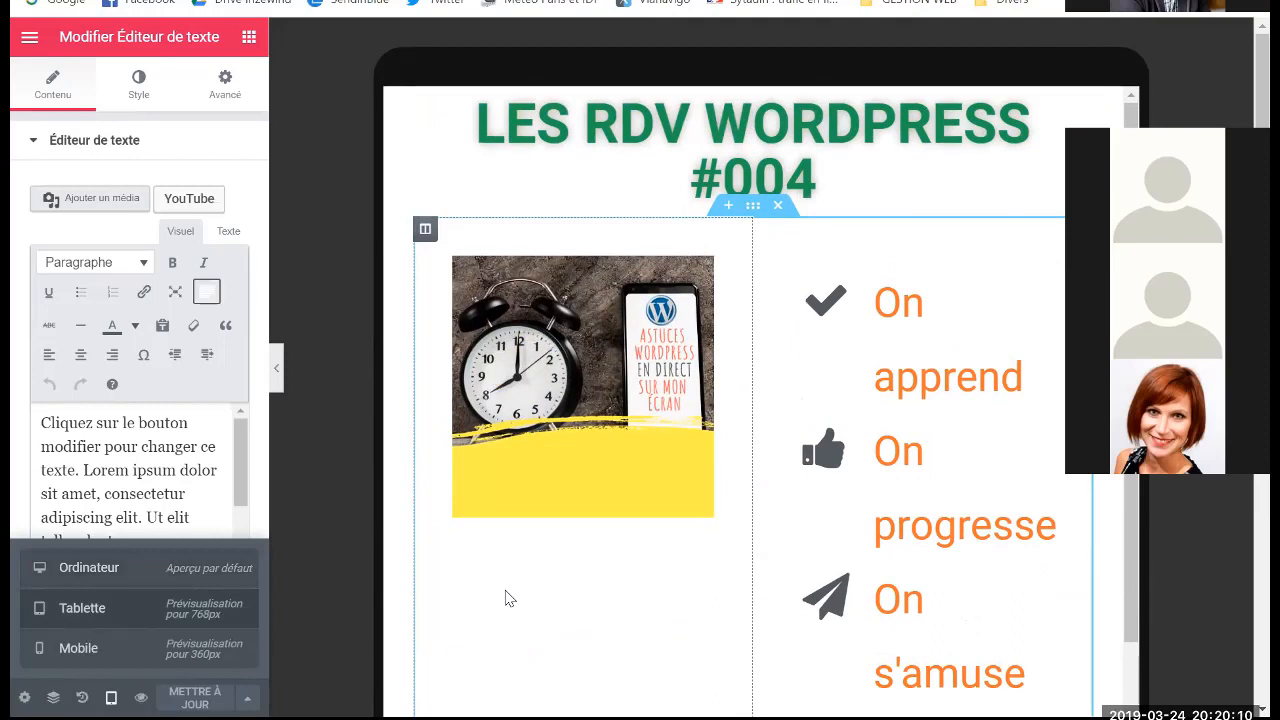
Switch to the mobile preview and examine the page layout from the title down to the map and appointment button
click(103, 652)
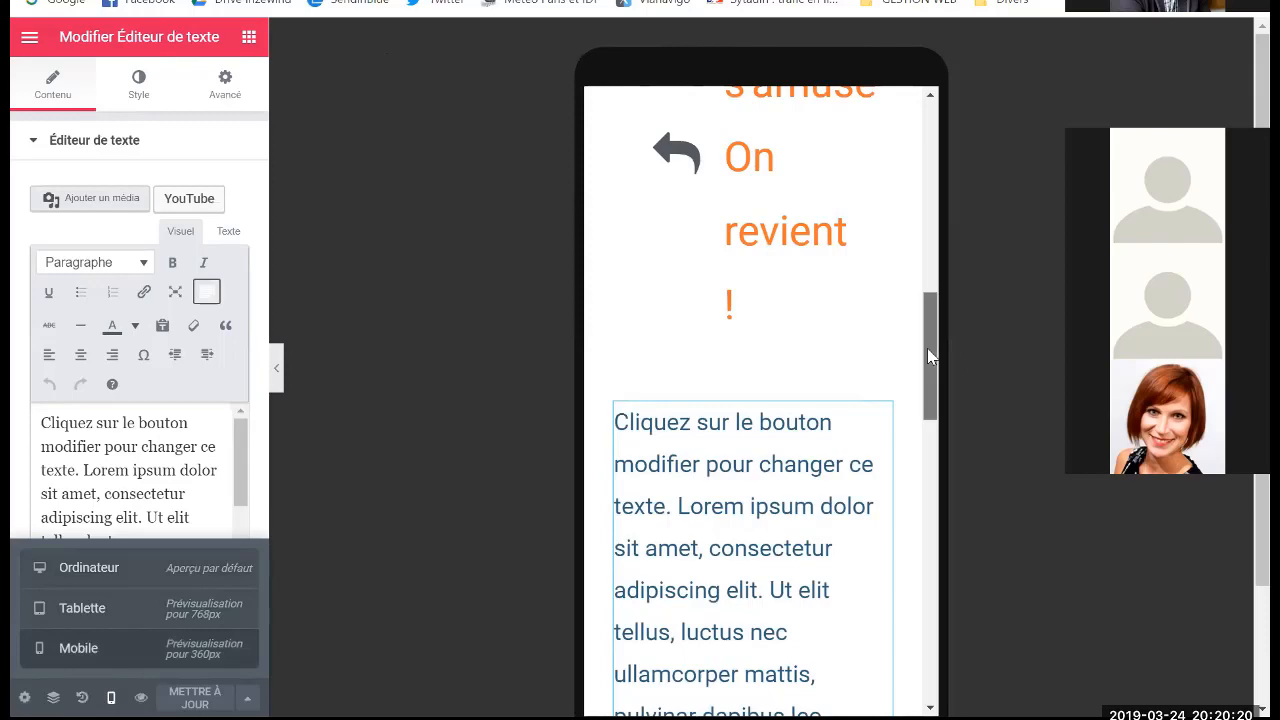
scroll(927, 348, up, 9)
scroll(930, 315, down, 2)
scroll(930, 315, up, 2)
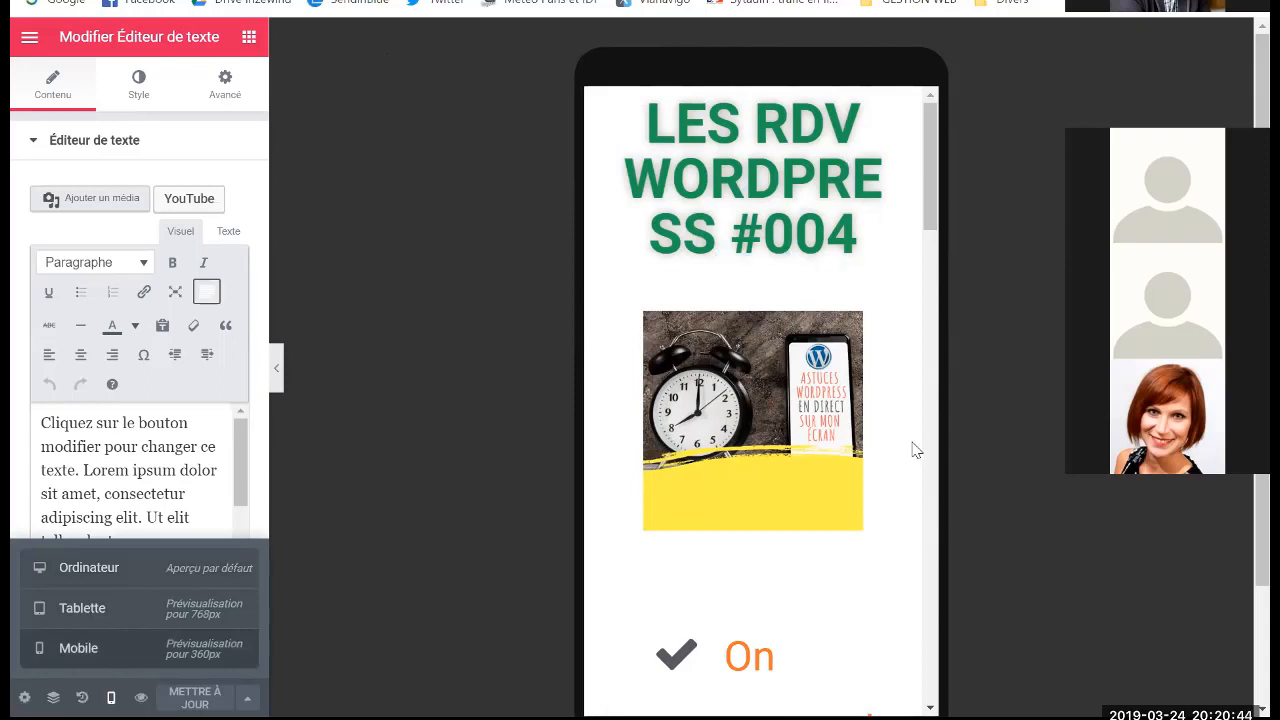
scroll(916, 450, down, 5)
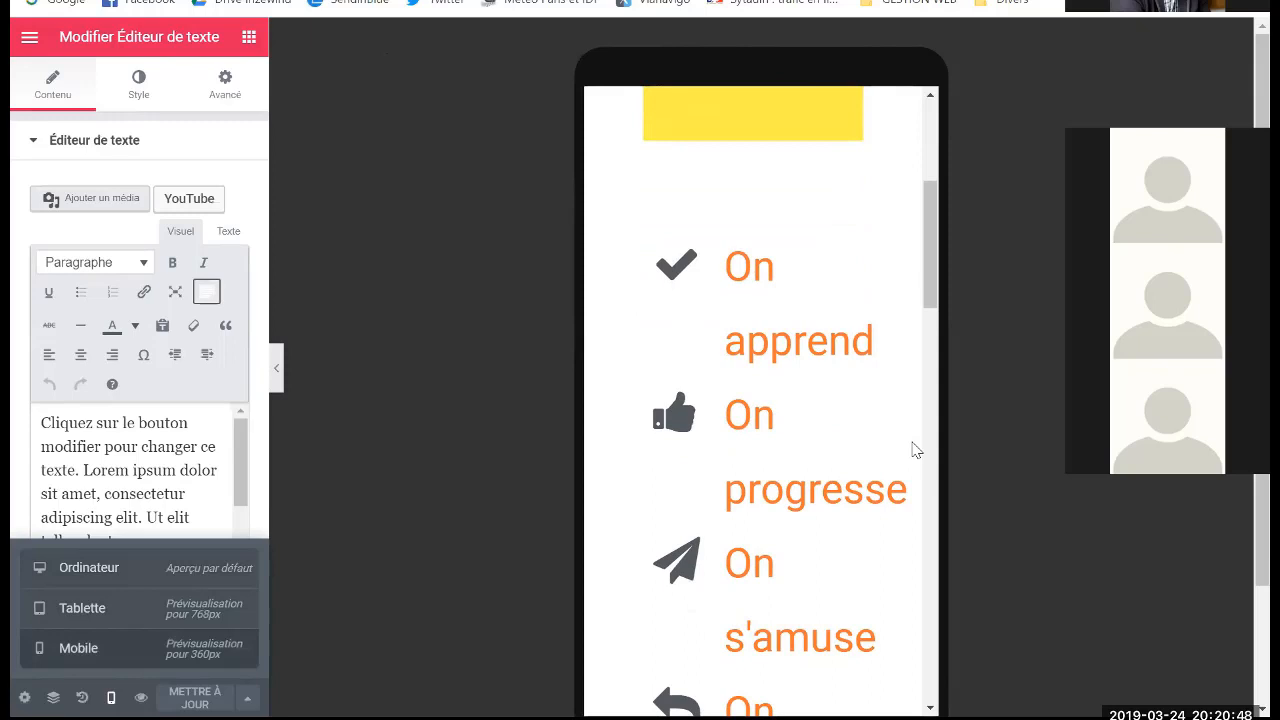
scroll(916, 450, down, 7)
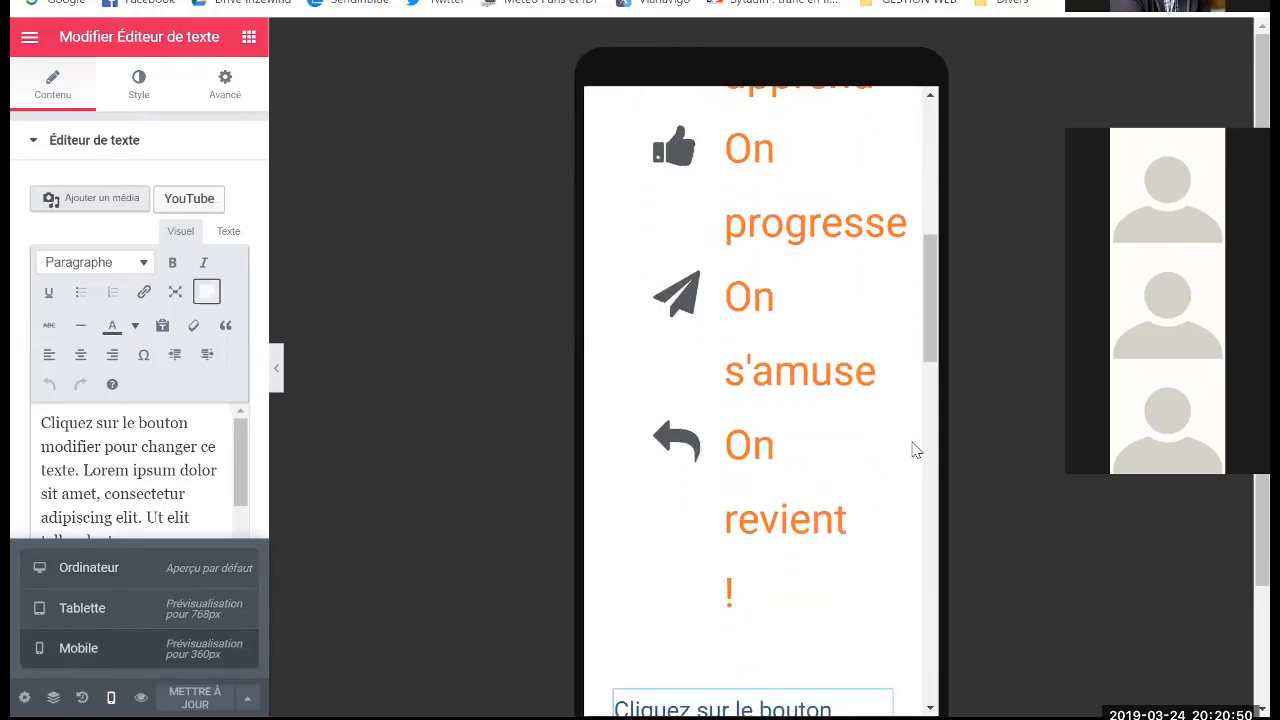
scroll(916, 450, down, 4)
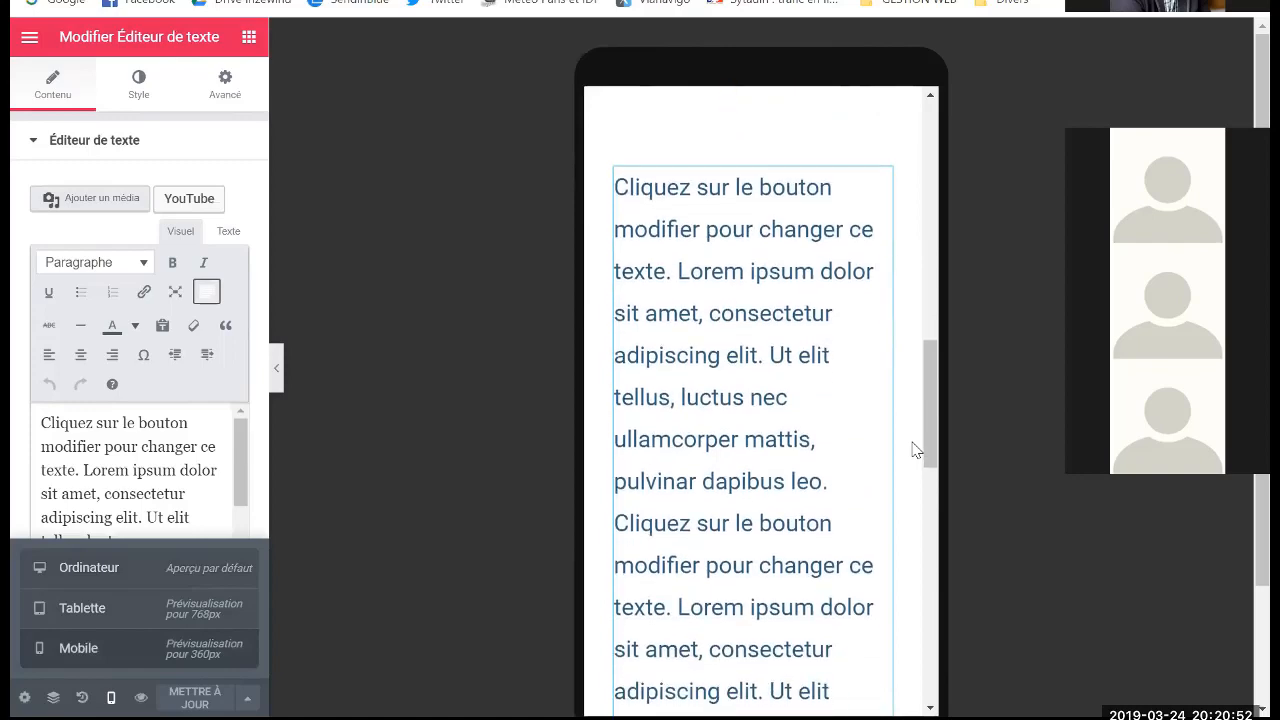
scroll(916, 450, down, 5)
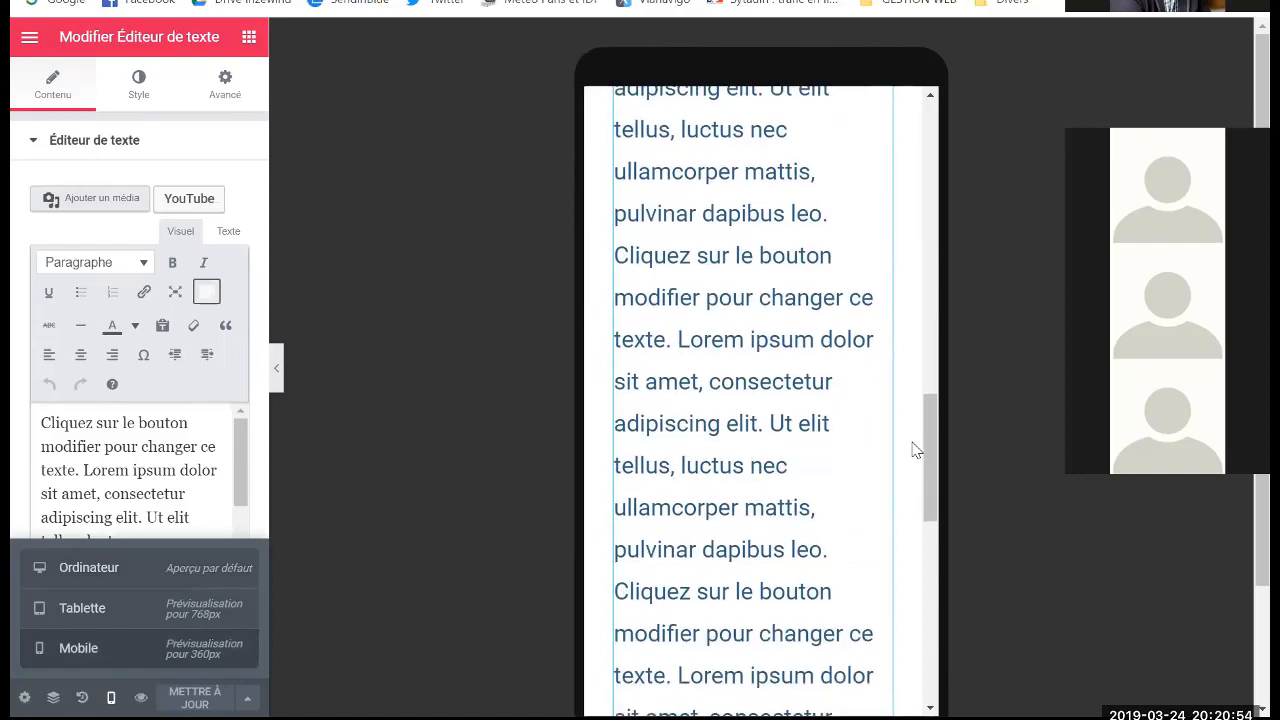
scroll(916, 450, down, 3)
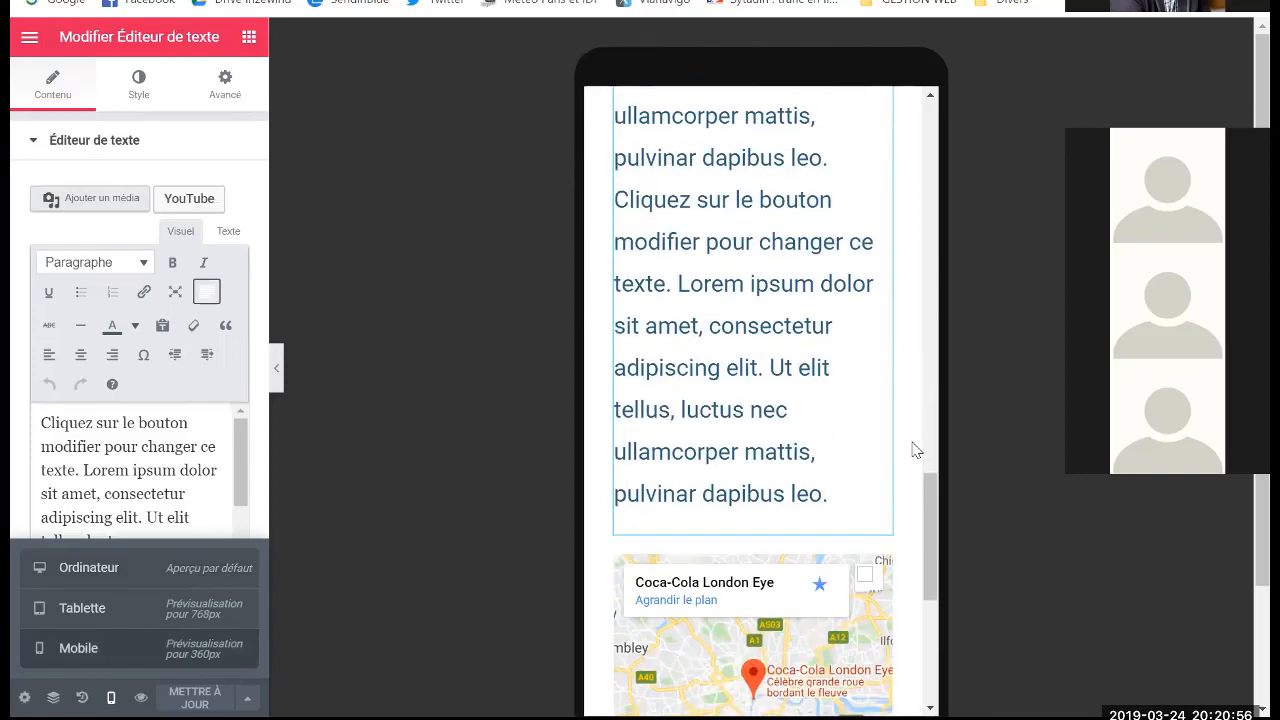
scroll(916, 450, down, 4)
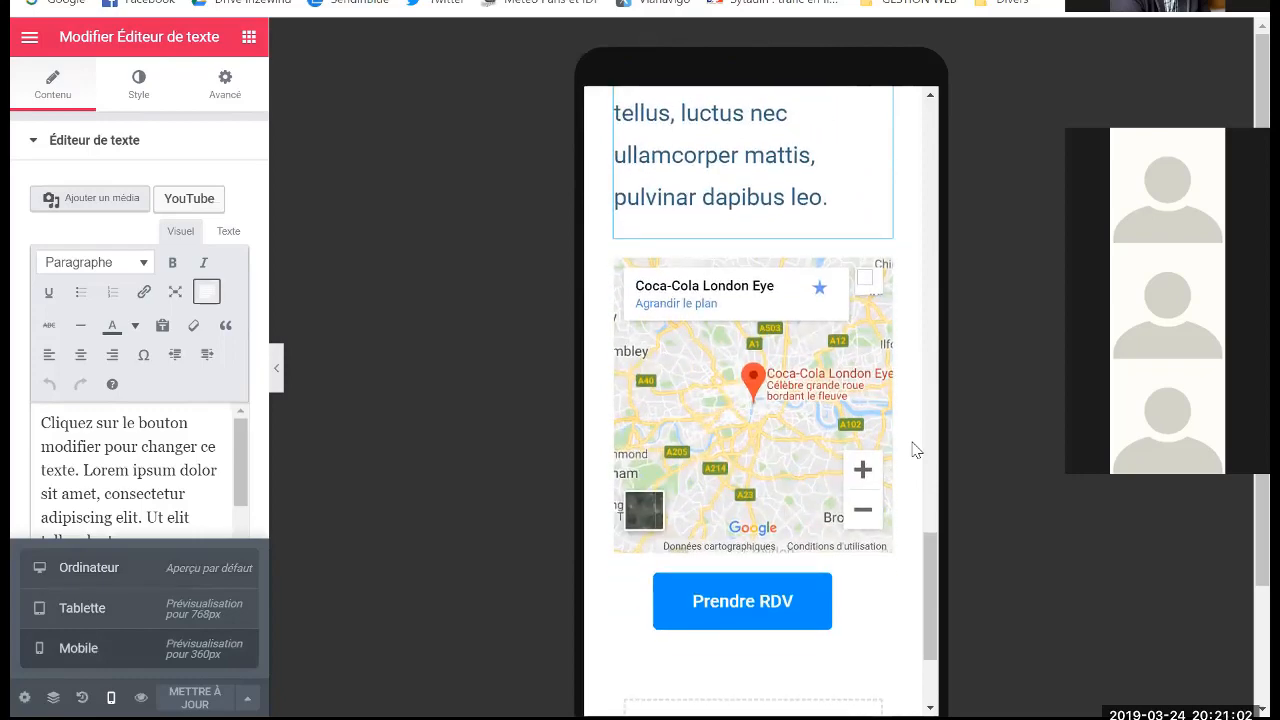
scroll(916, 450, up, 15)
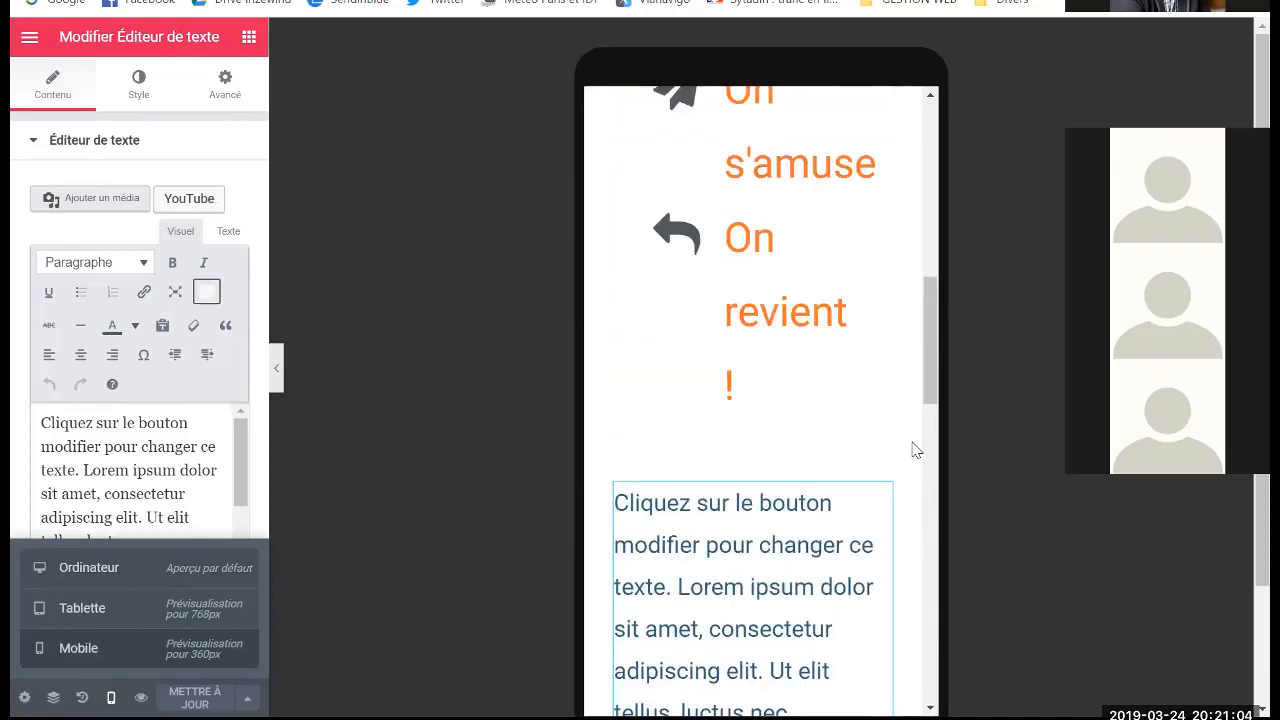
scroll(916, 450, up, 5)
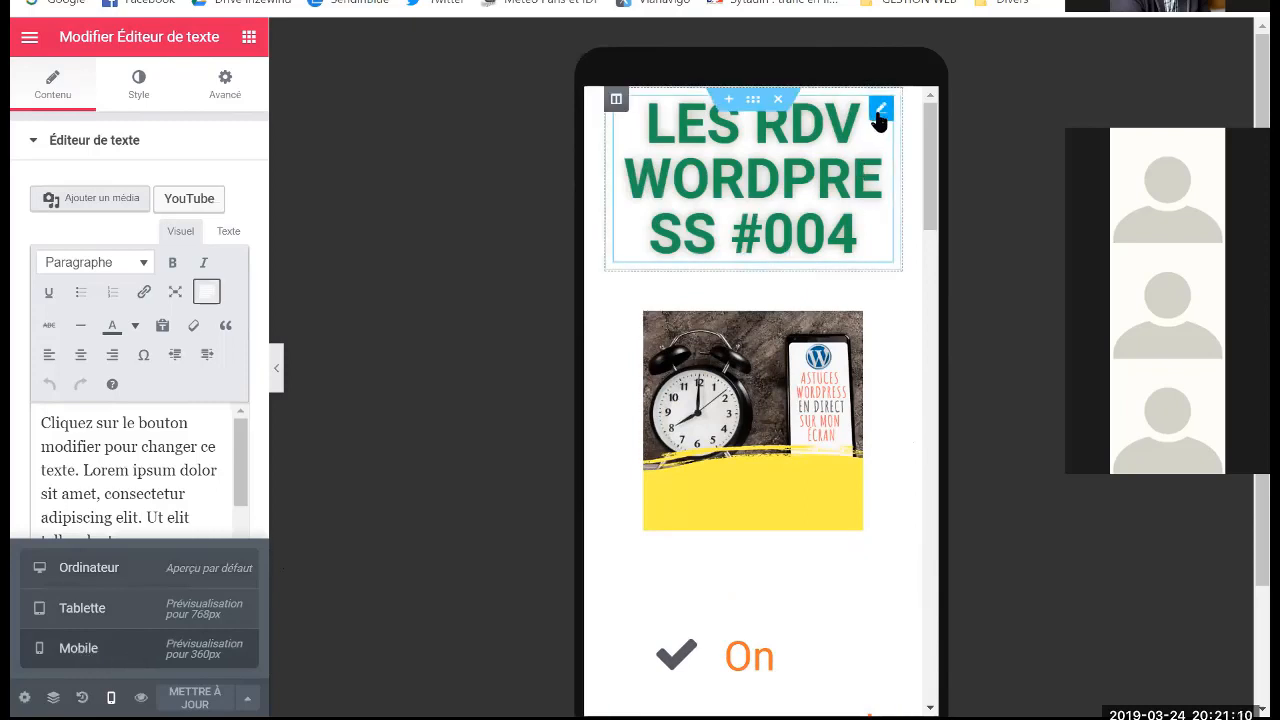
Centre the "LES RDV WORDPRESS #004" title for mobile and set its mobile font size to 1,6 em
click(879, 115)
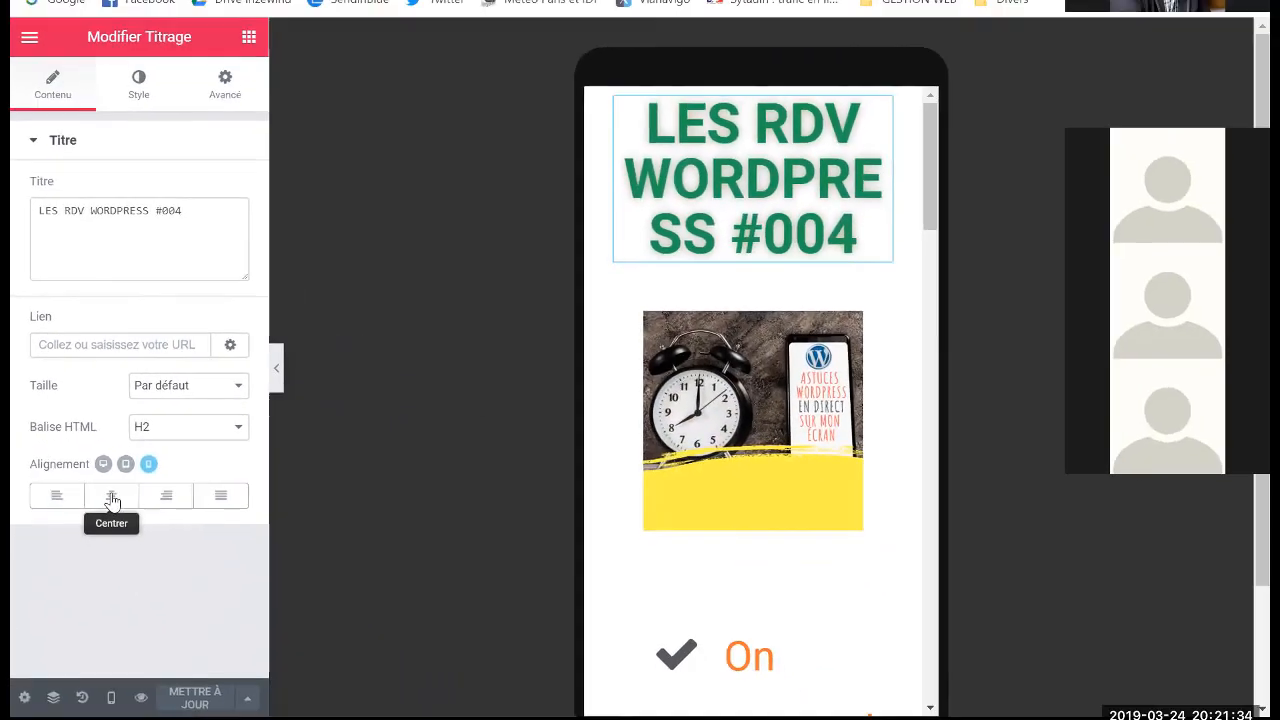
click(111, 497)
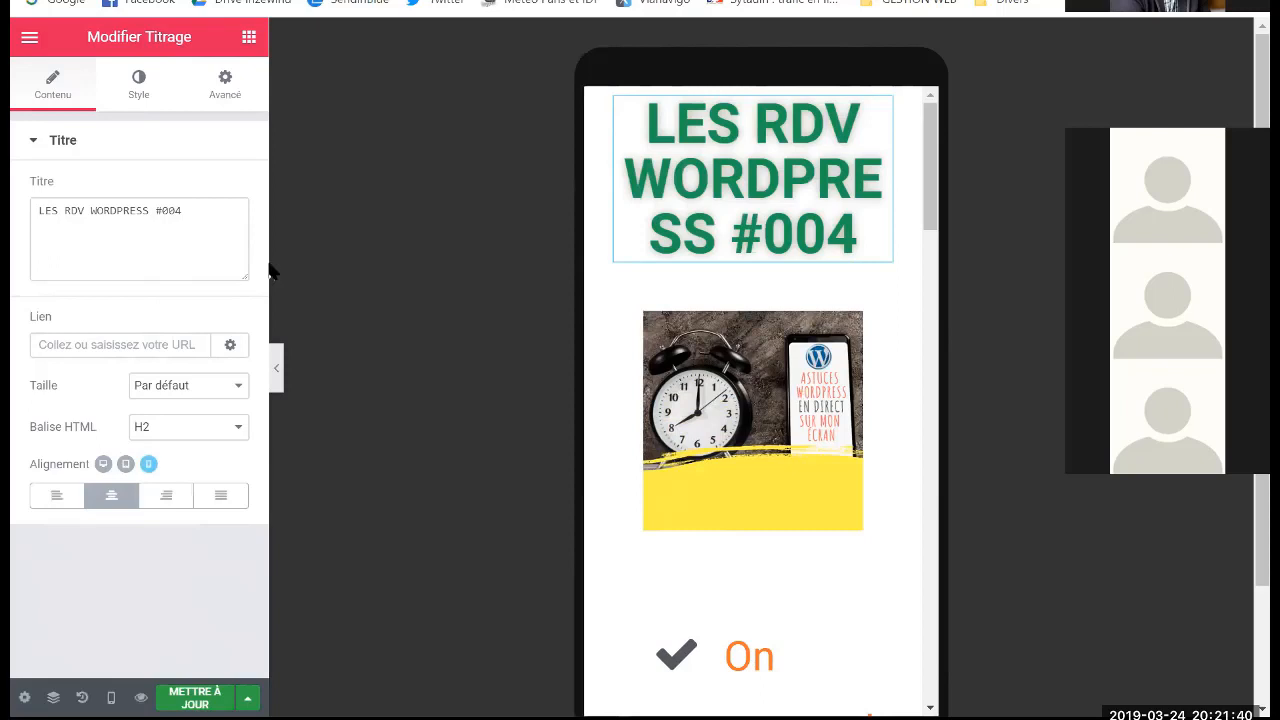
click(139, 92)
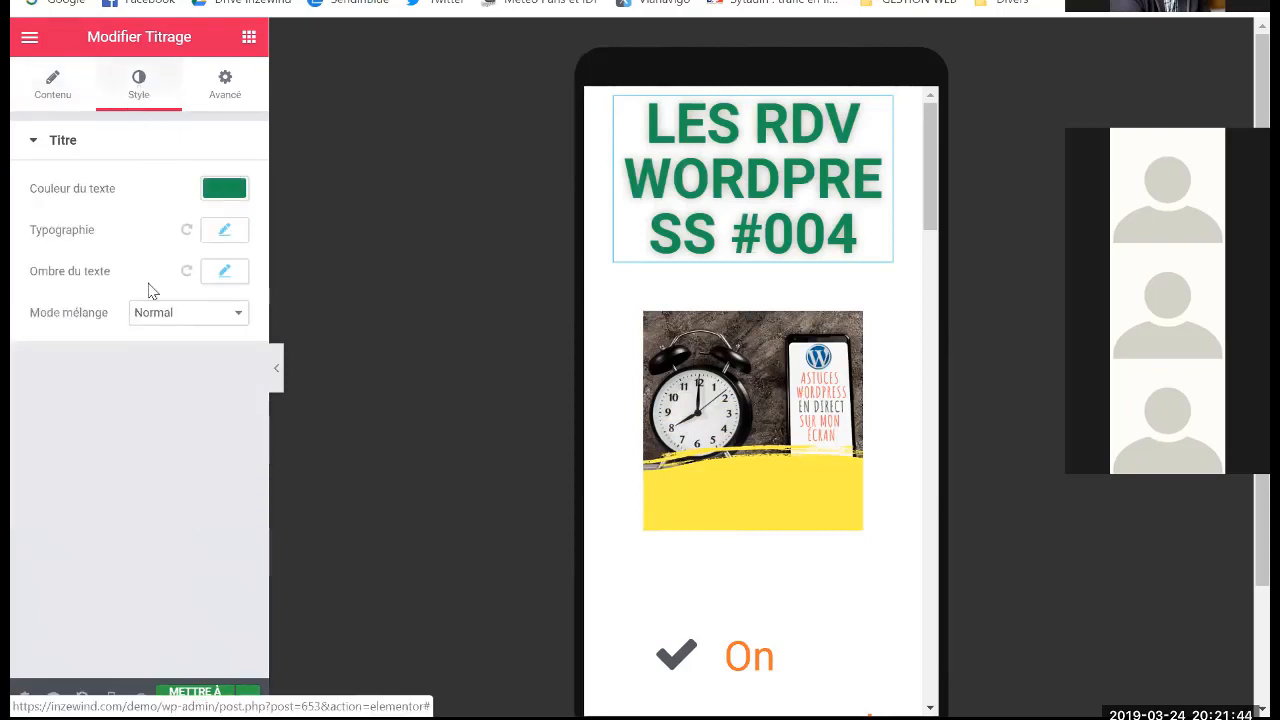
click(227, 231)
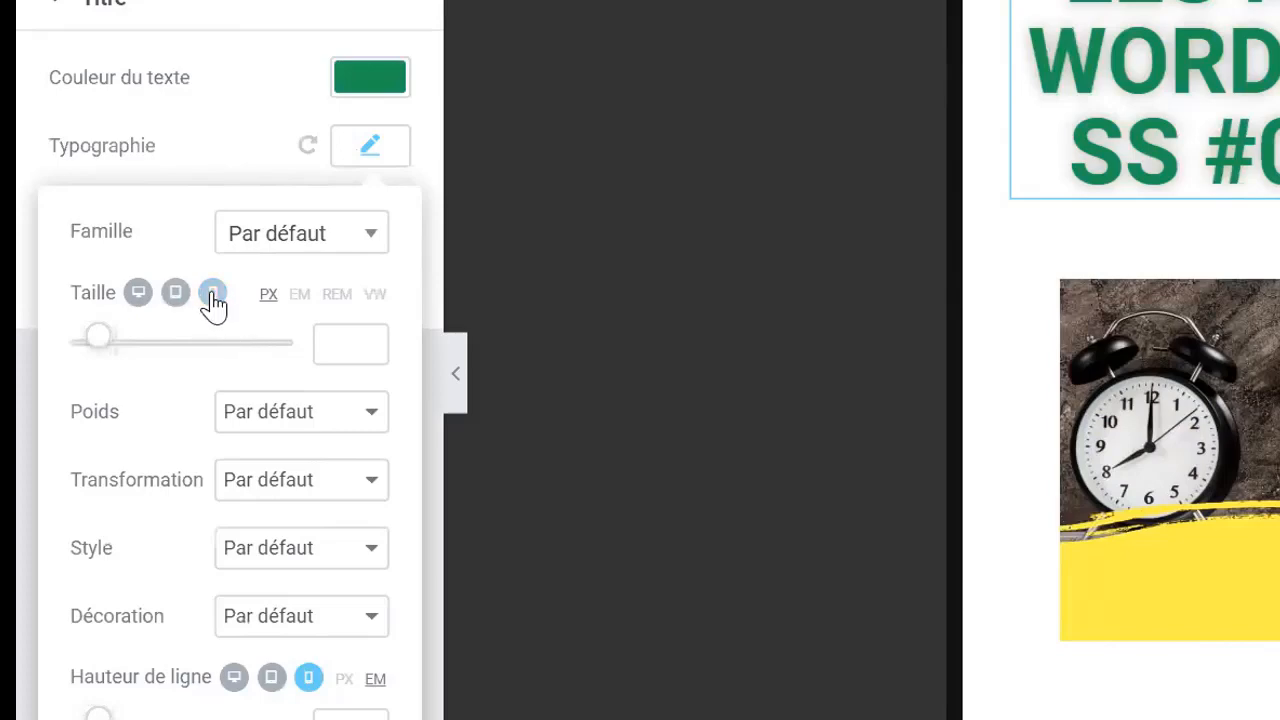
click(299, 295)
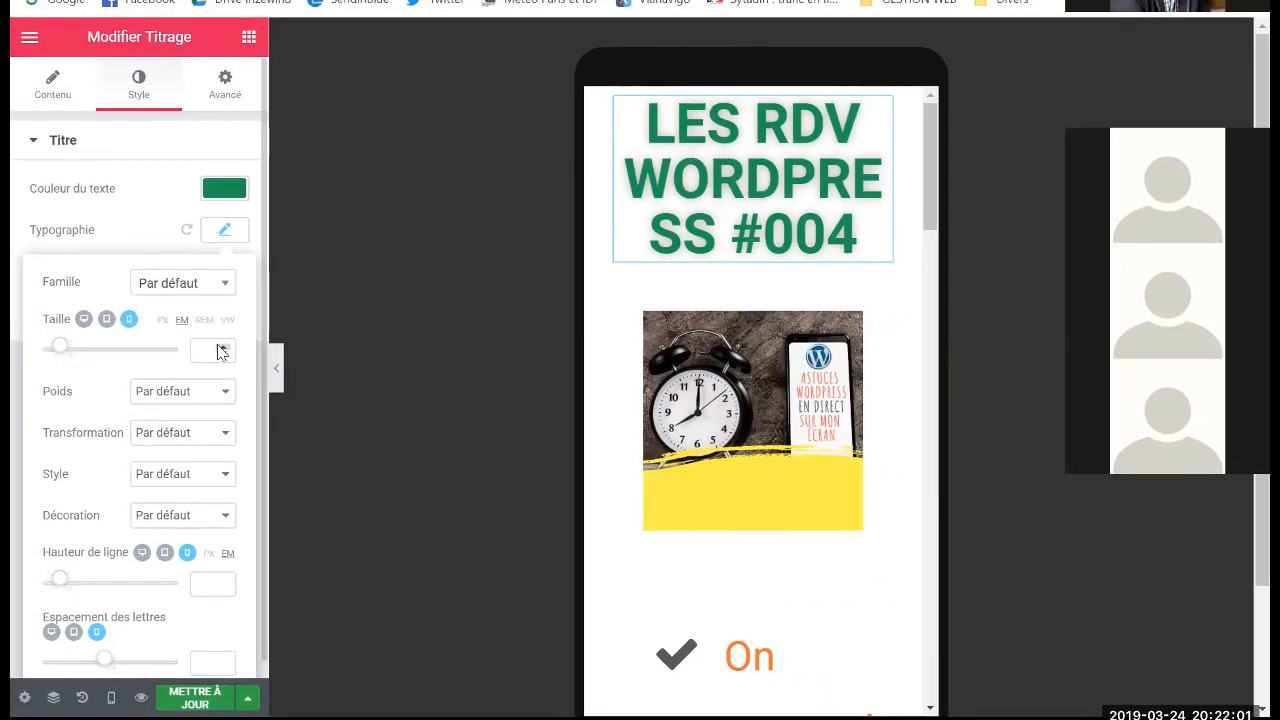
click(202, 346)
text(2)
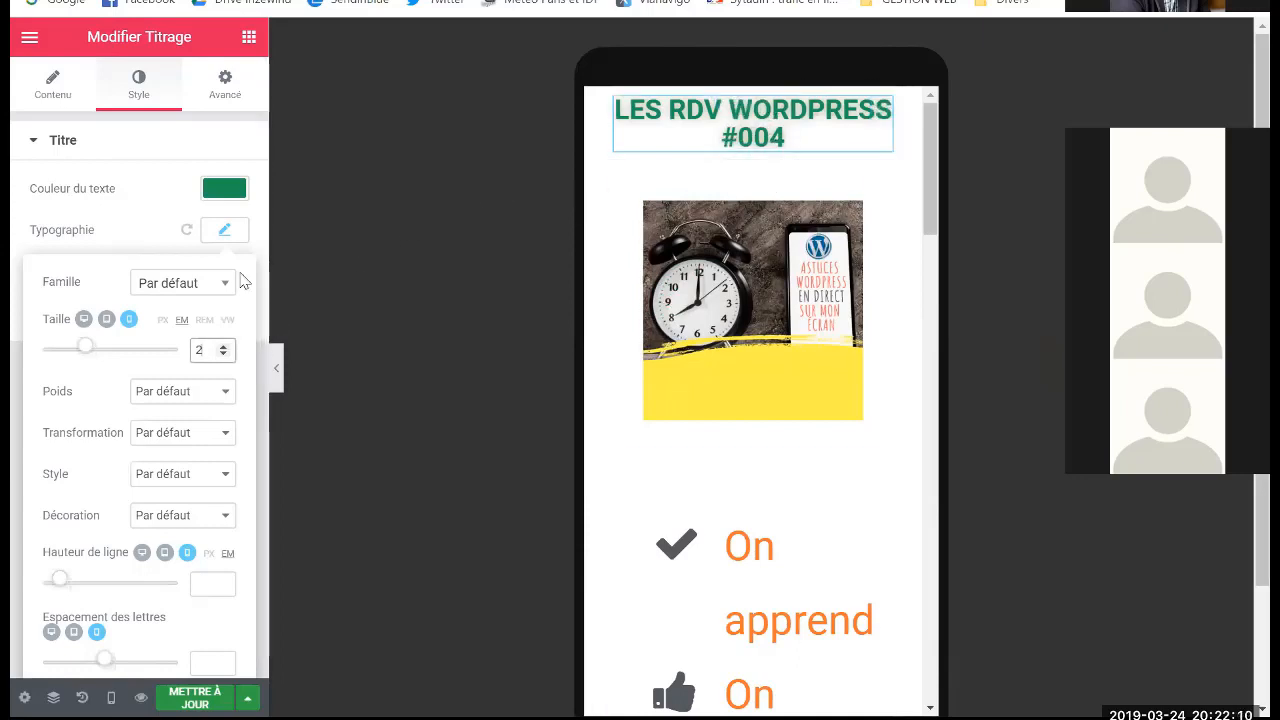
click(224, 355)
click(224, 355)
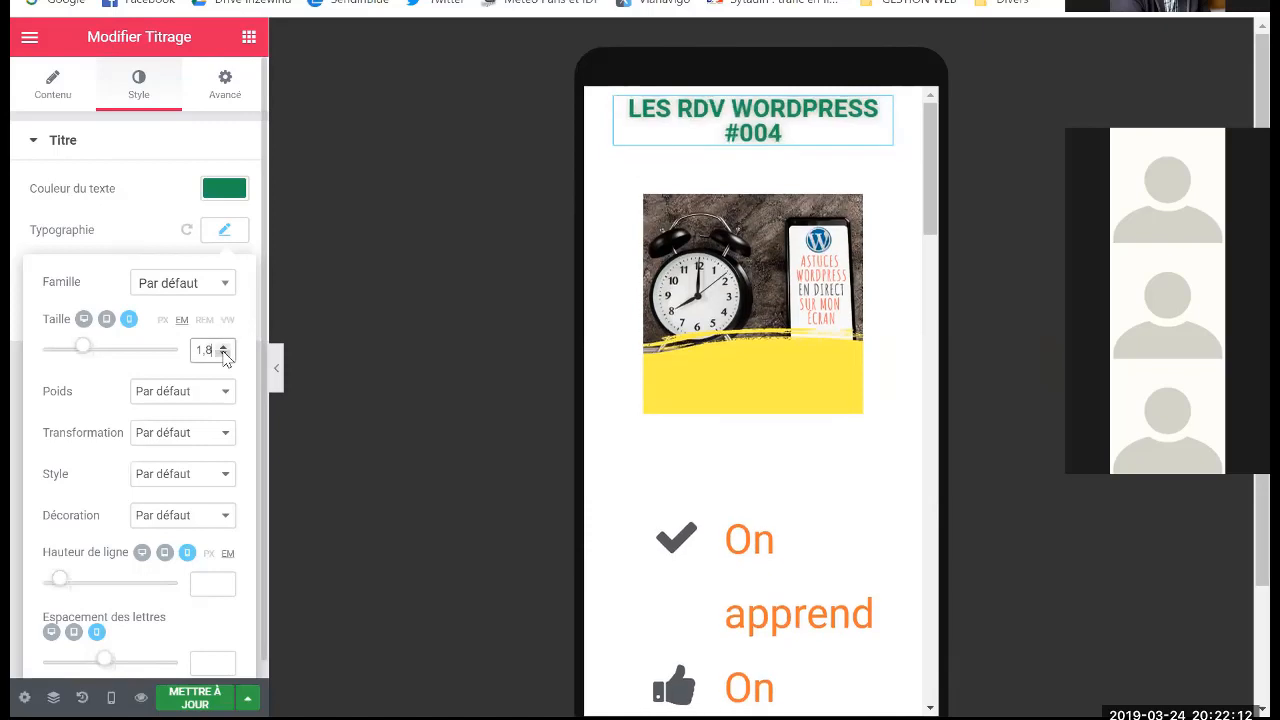
click(224, 355)
click(224, 355)
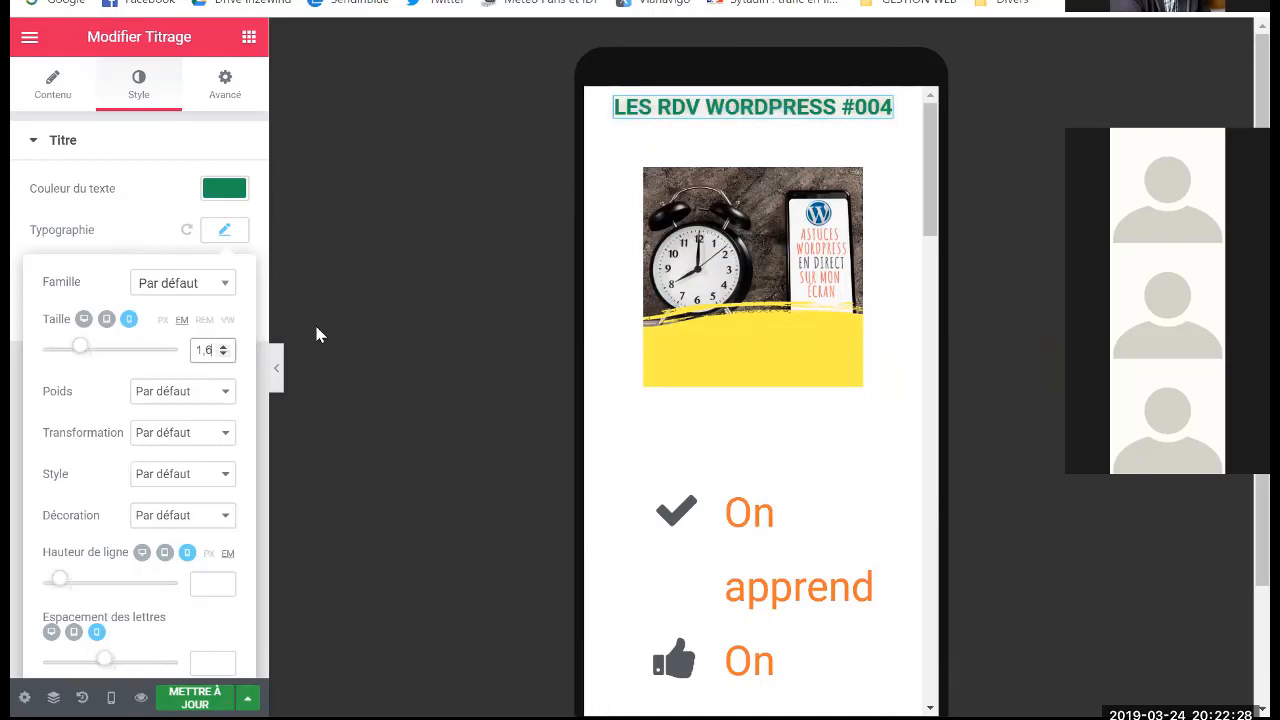
Centre the alarm clock image for mobile and set both its width and maximum width to 100%
click(770, 200)
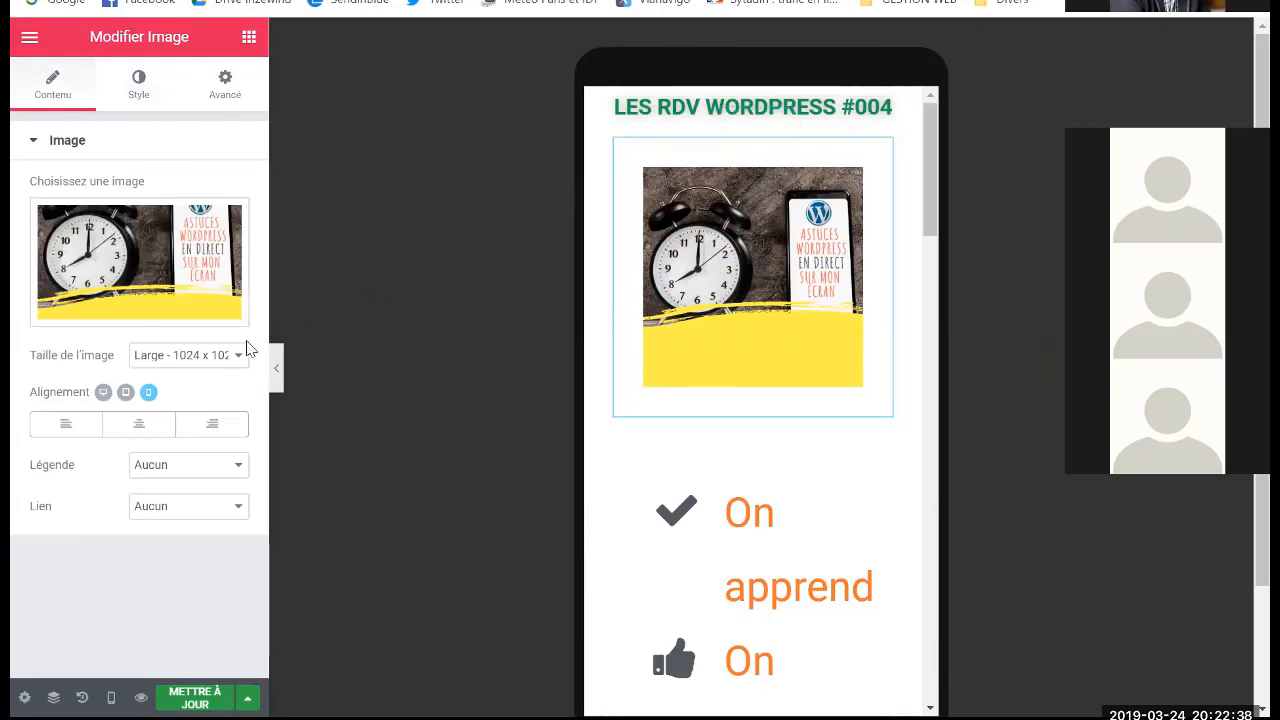
click(141, 428)
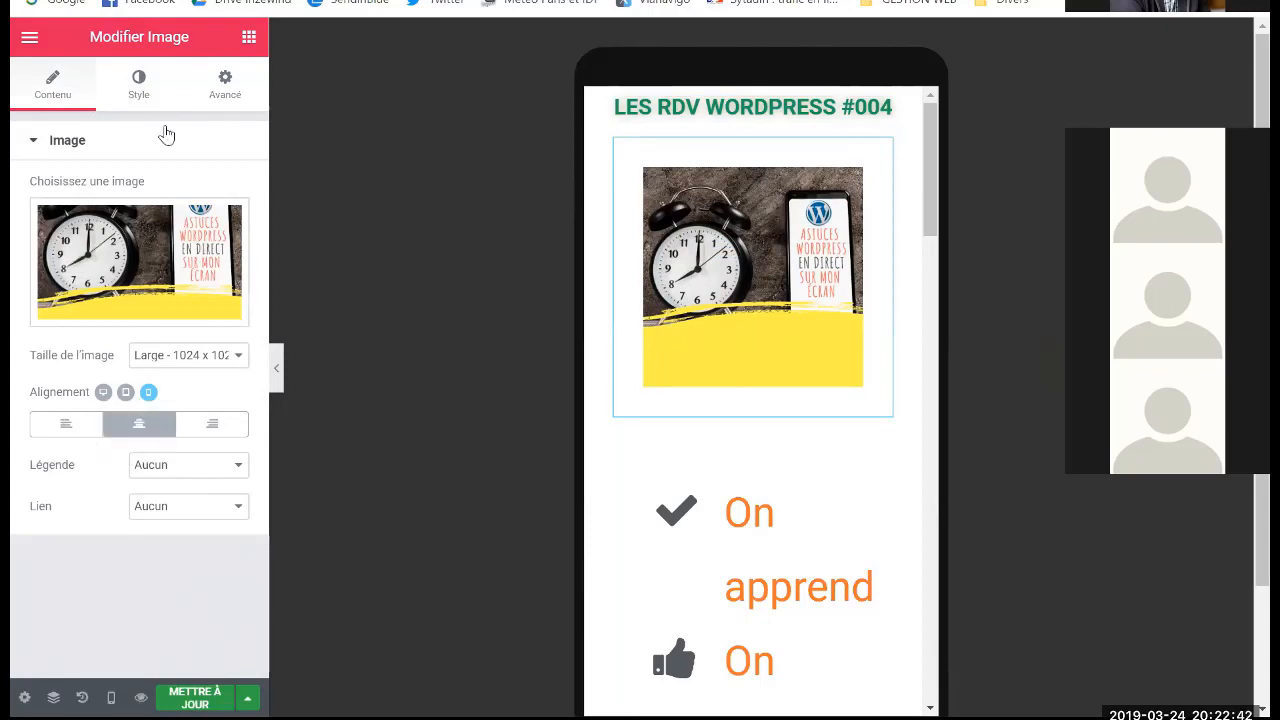
click(138, 86)
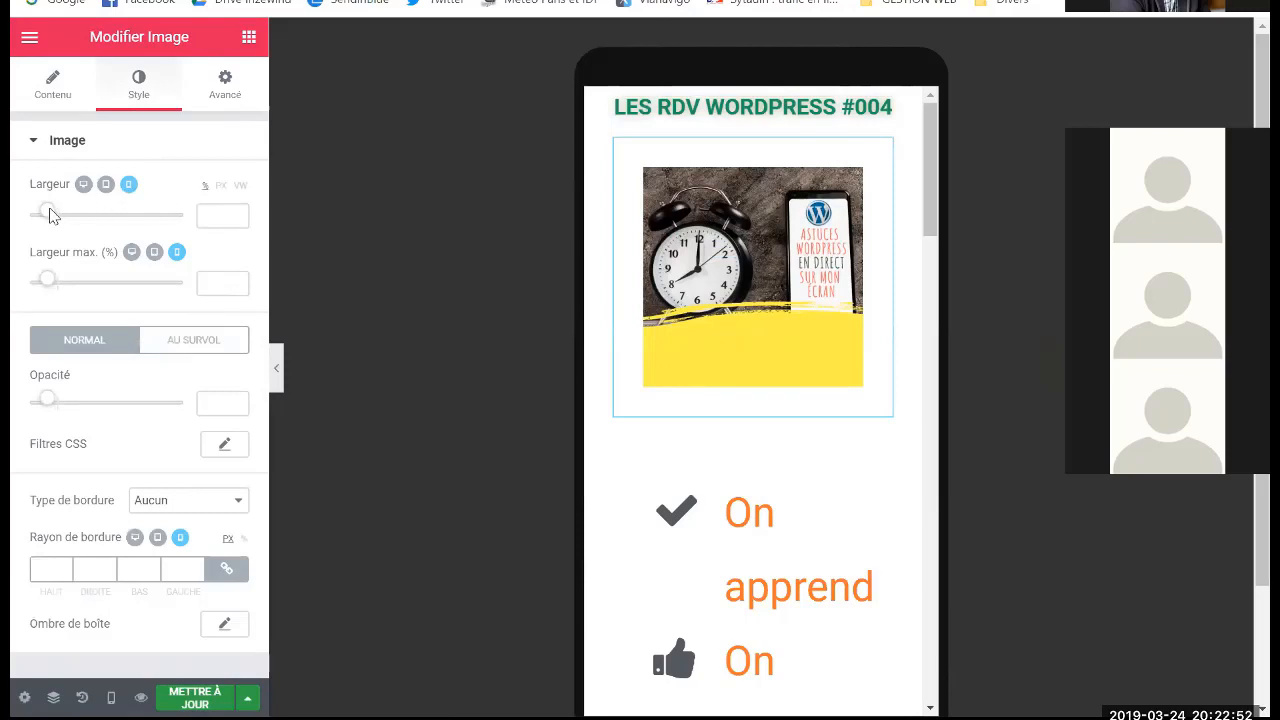
drag(48, 214, 260, 240)
drag(48, 282, 203, 285)
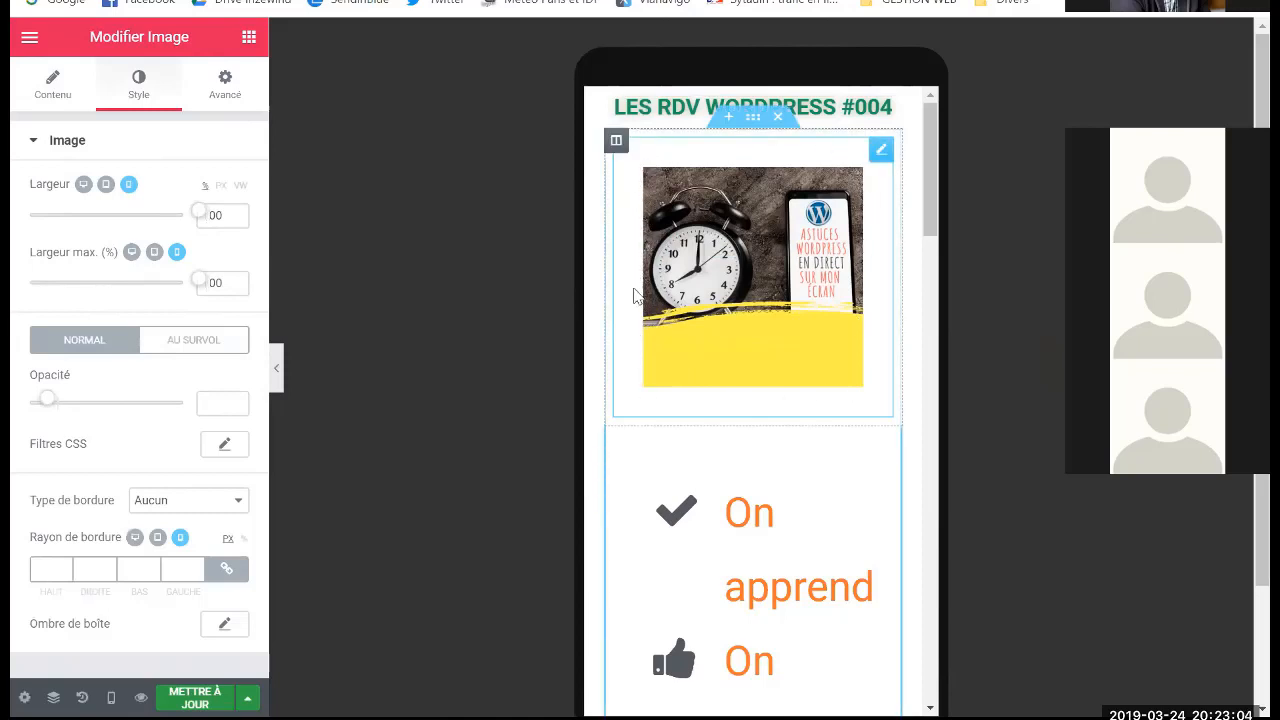
Set the clock image's mobile margins and inner margins to 0 px on all sides
click(228, 87)
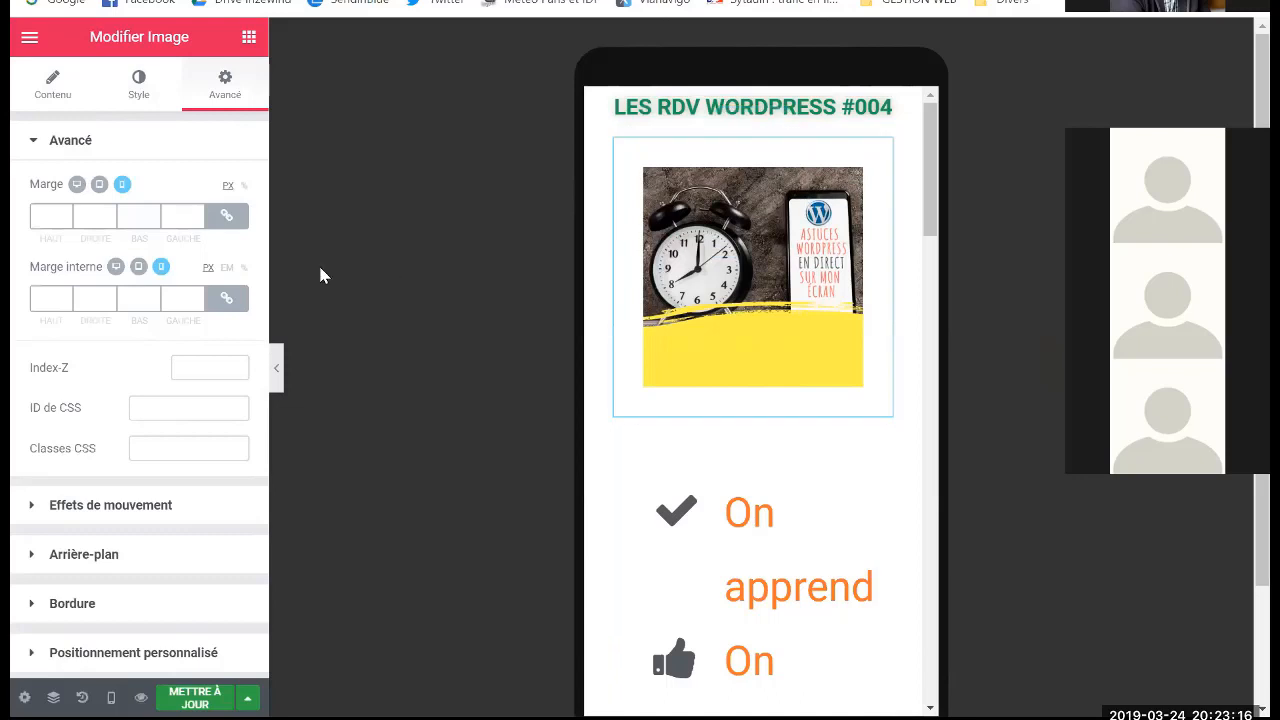
click(44, 217)
text(0)
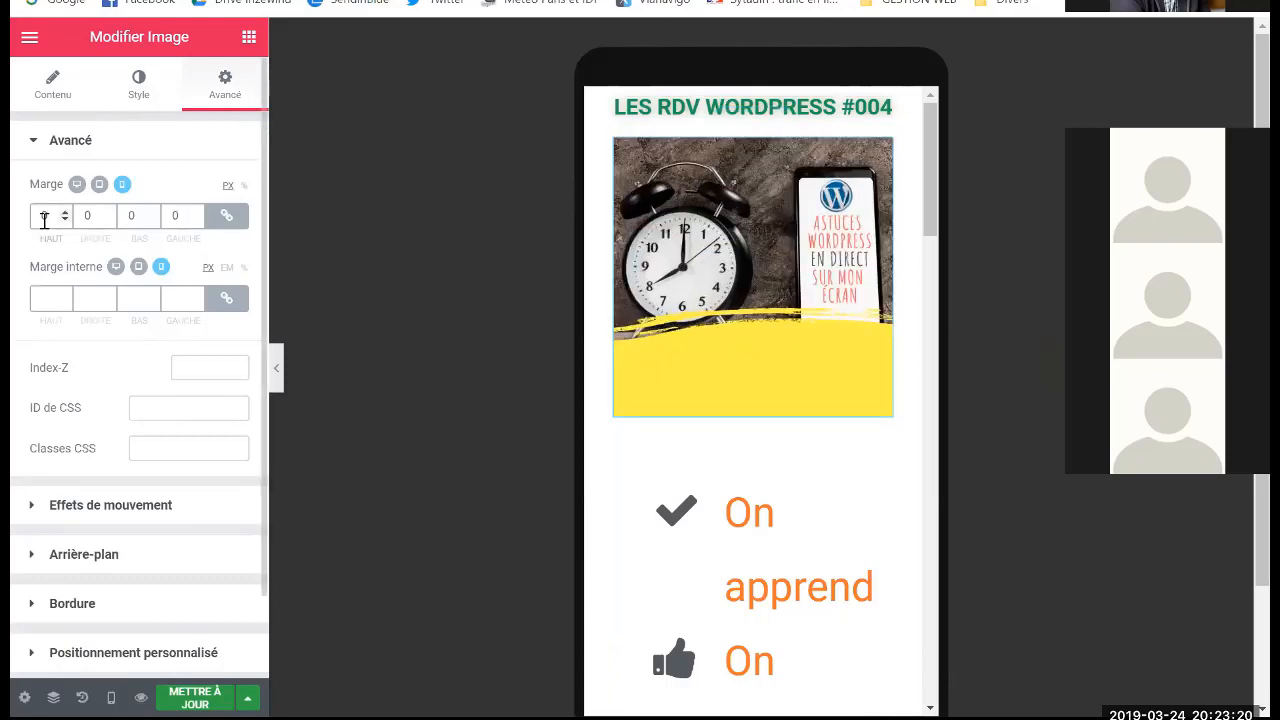
click(40, 298)
text(0)
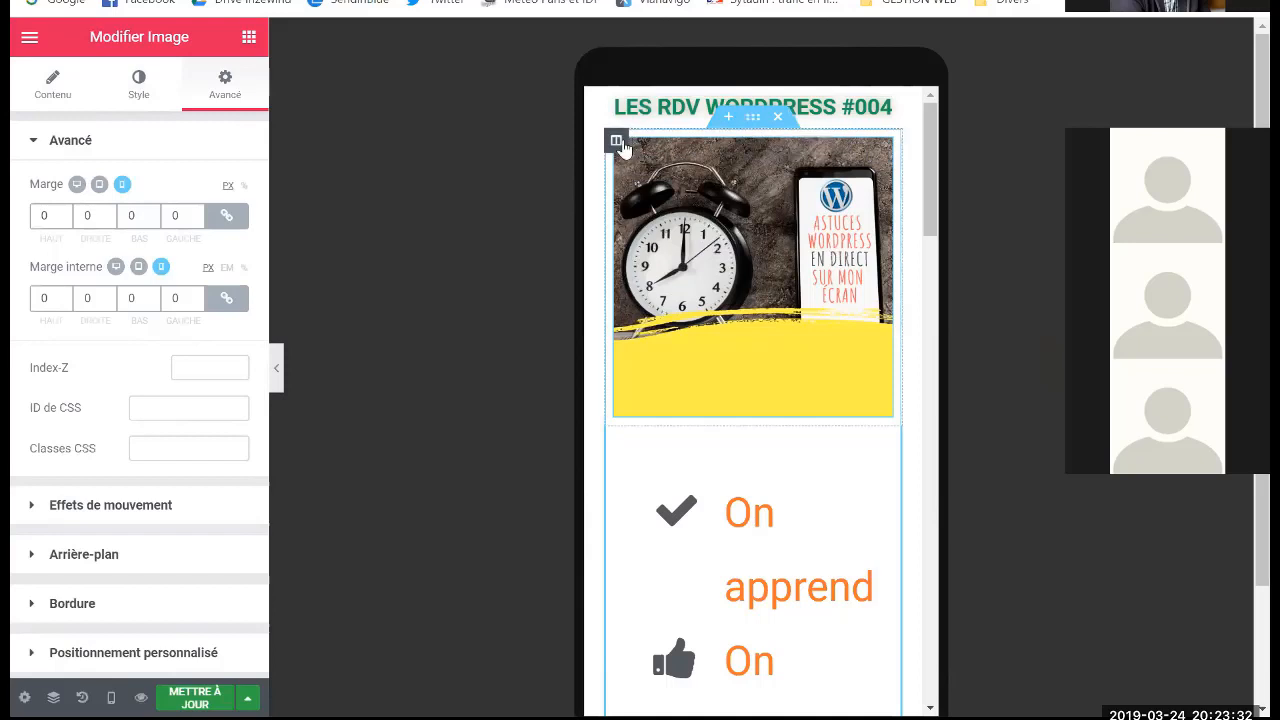
Set the mobile top and bottom margins of the section containing the clock image to 0 px, and all its inner margins to 0 px
click(753, 120)
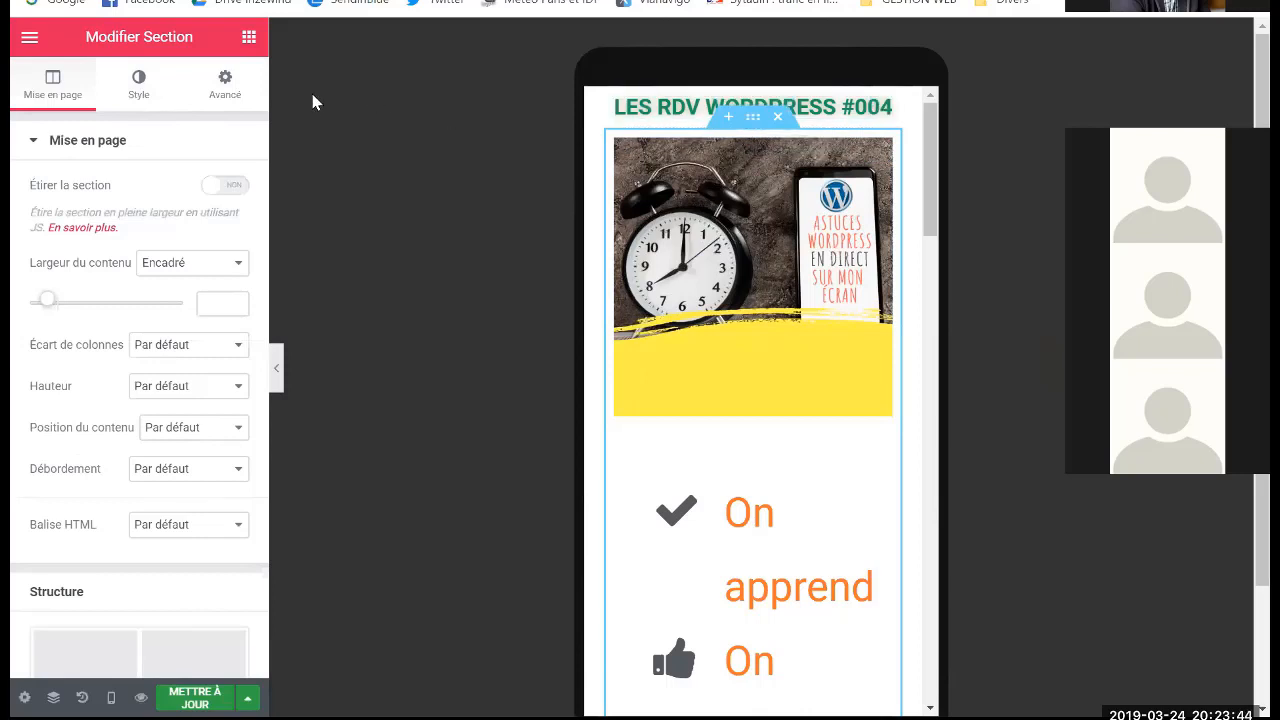
click(226, 94)
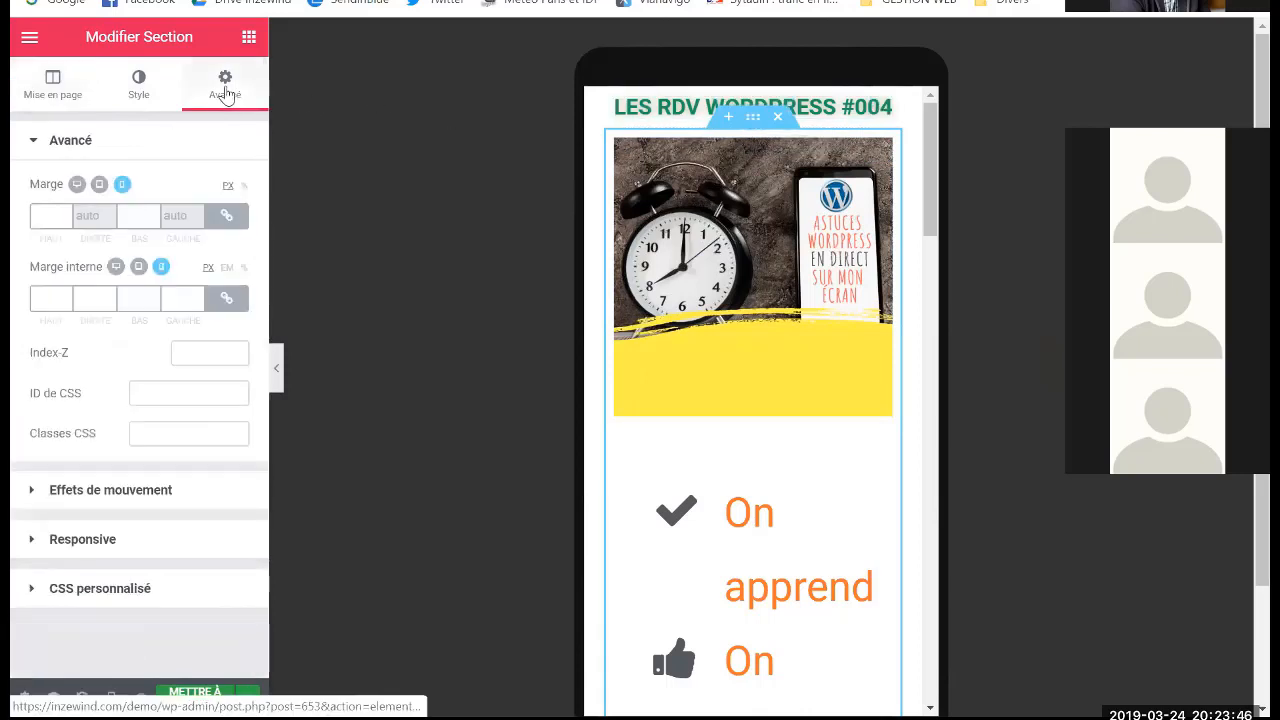
click(44, 215)
text(0)
click(48, 299)
text(0)
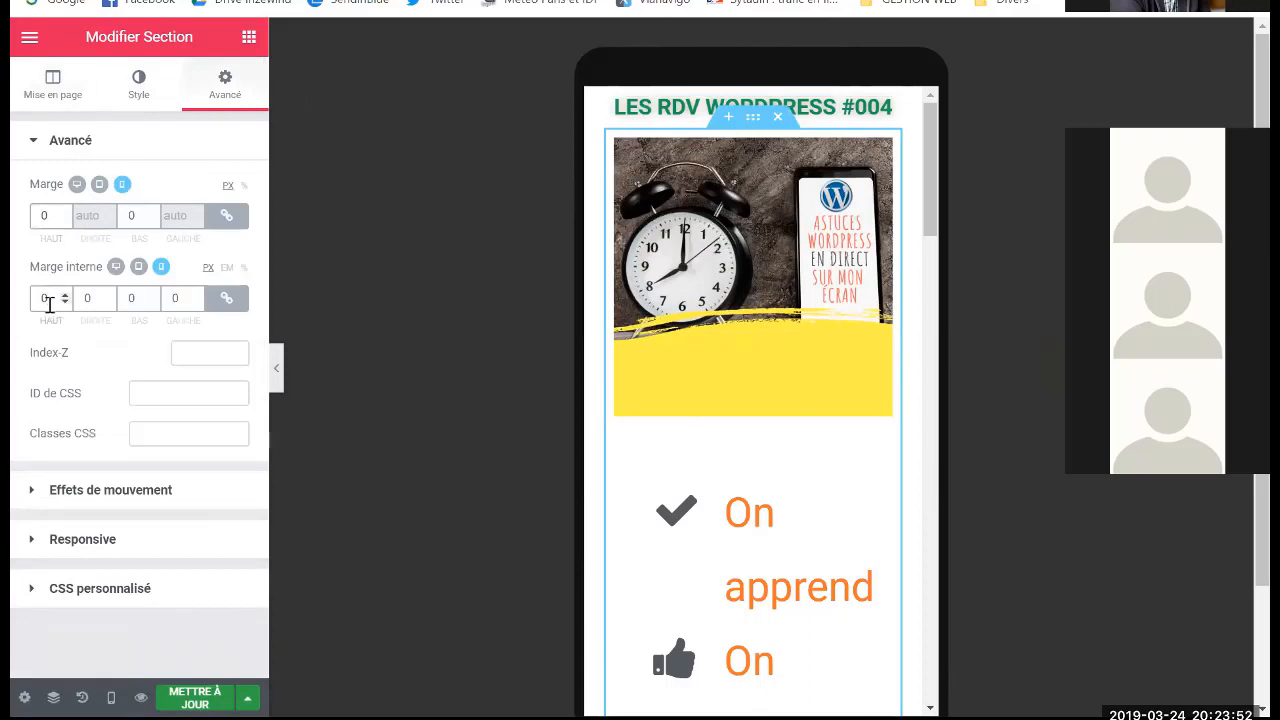
Set the mobile margins and inner margins of the clock image's column to 0 px on all sides
mouse_move(618, 158)
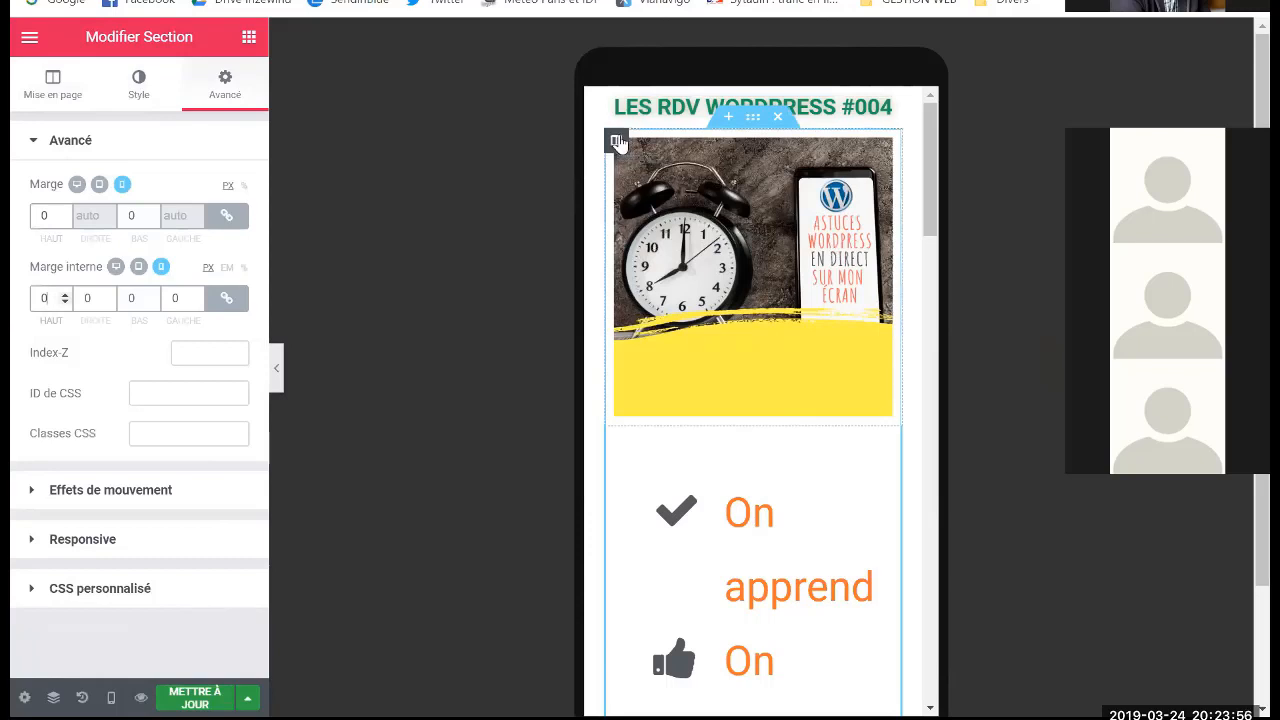
click(617, 141)
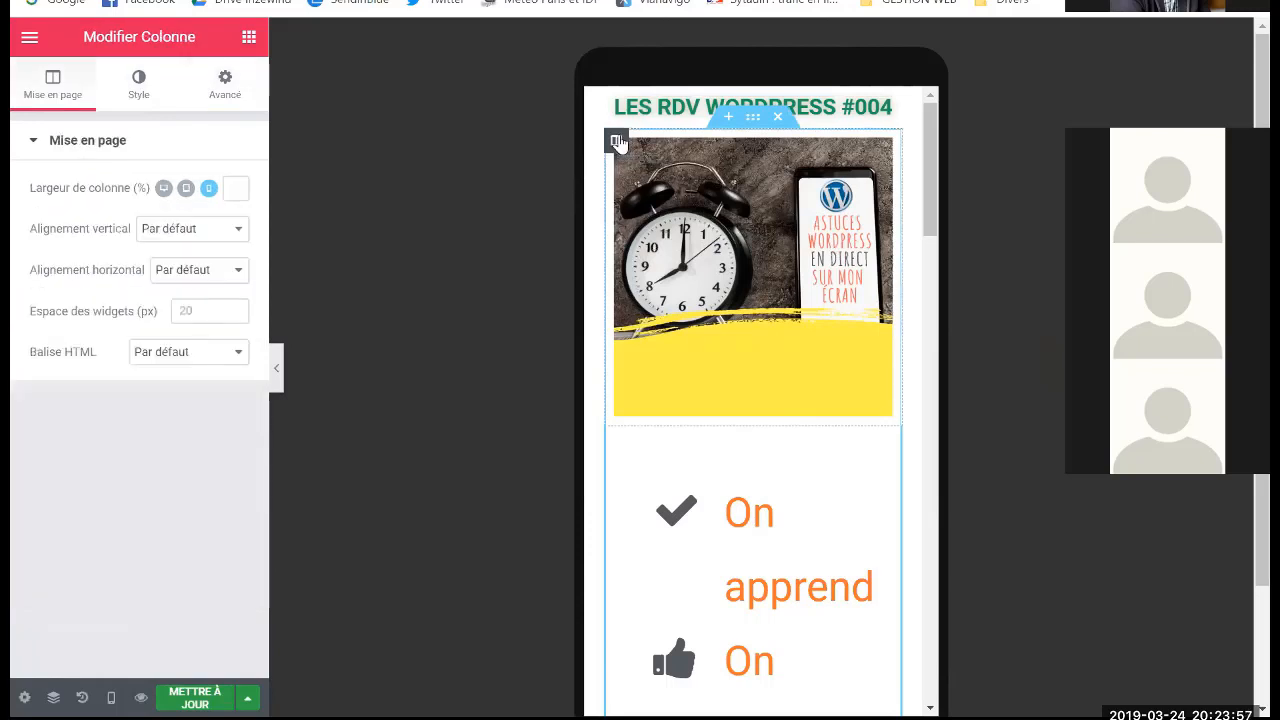
click(226, 91)
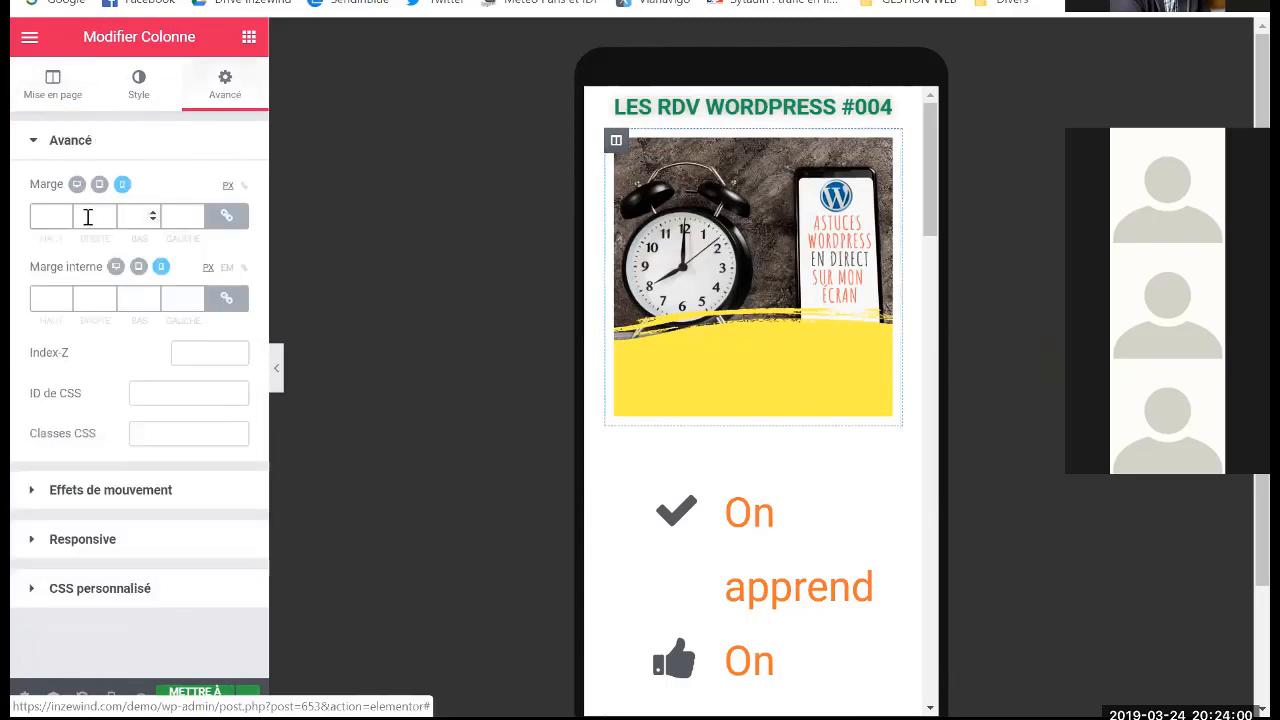
click(45, 216)
text(0)
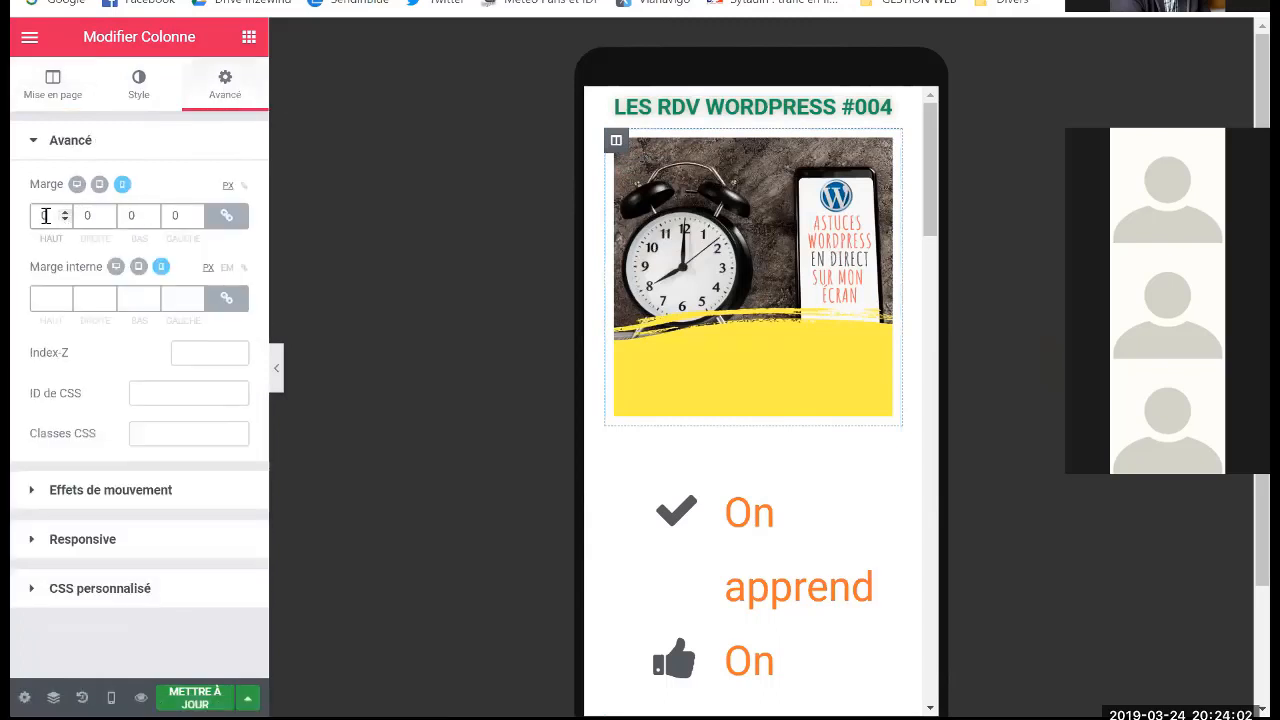
click(40, 299)
text(0)
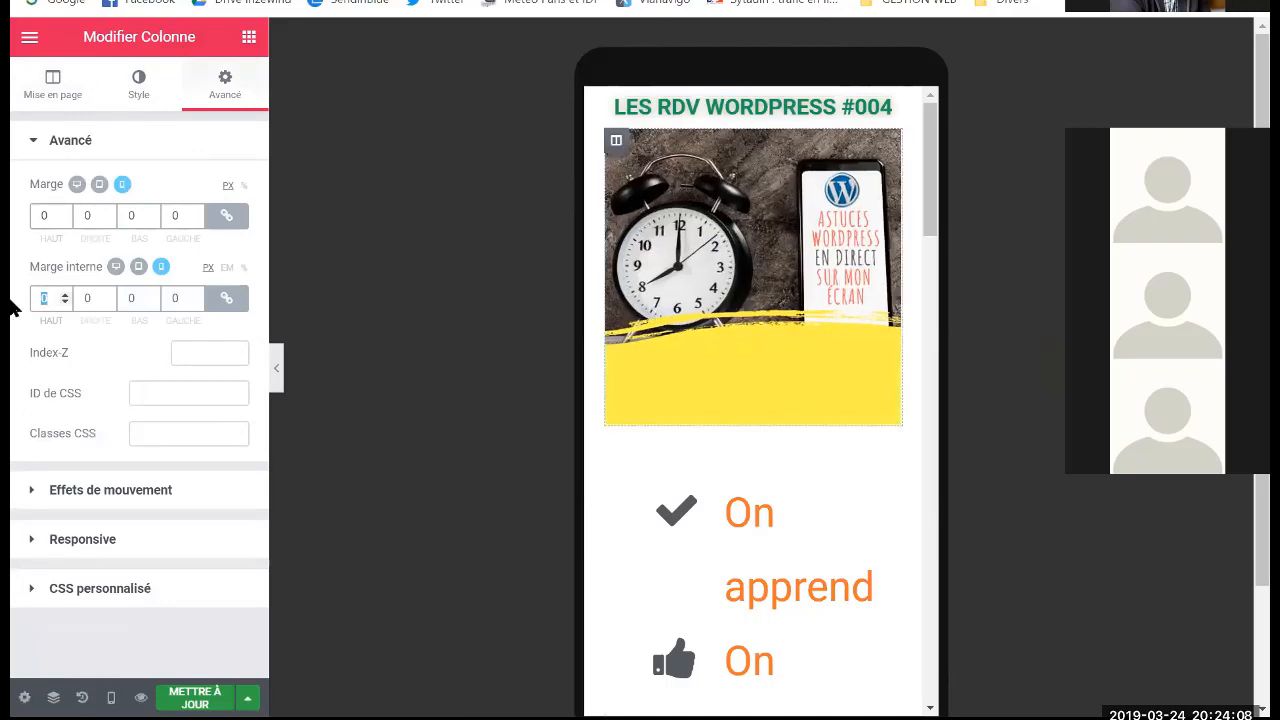
key(BackSpace)
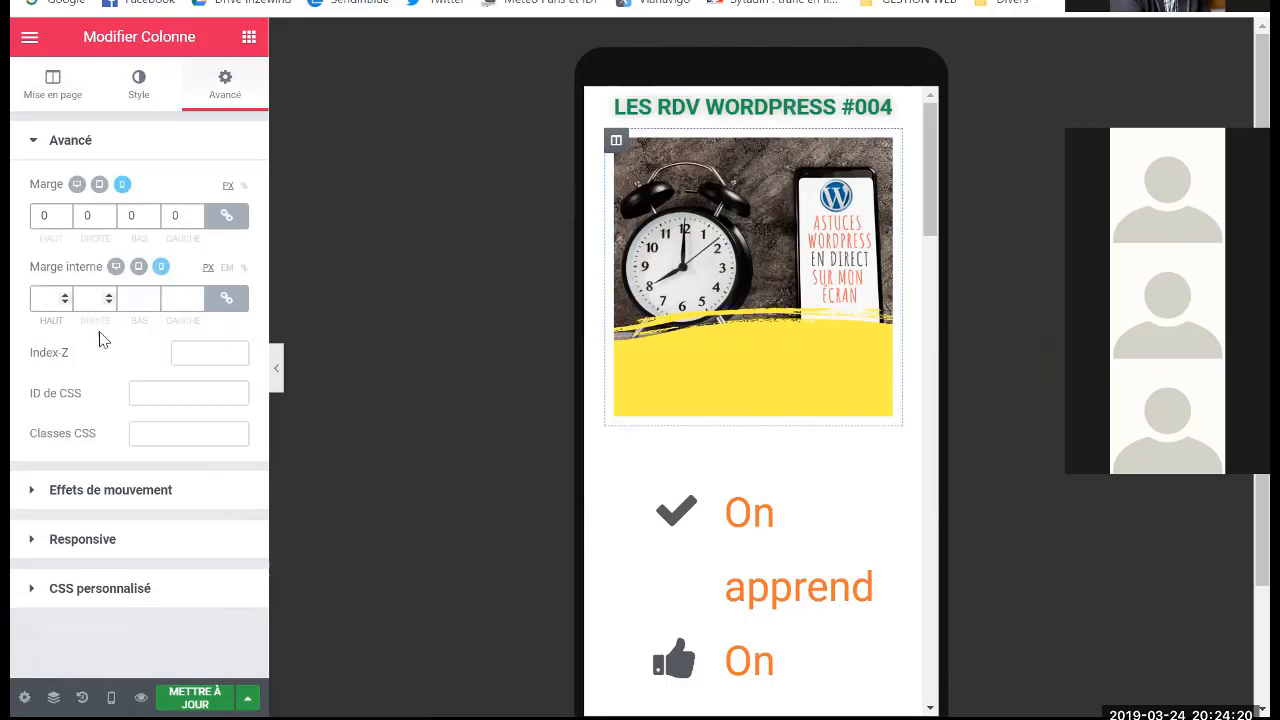
text(0)
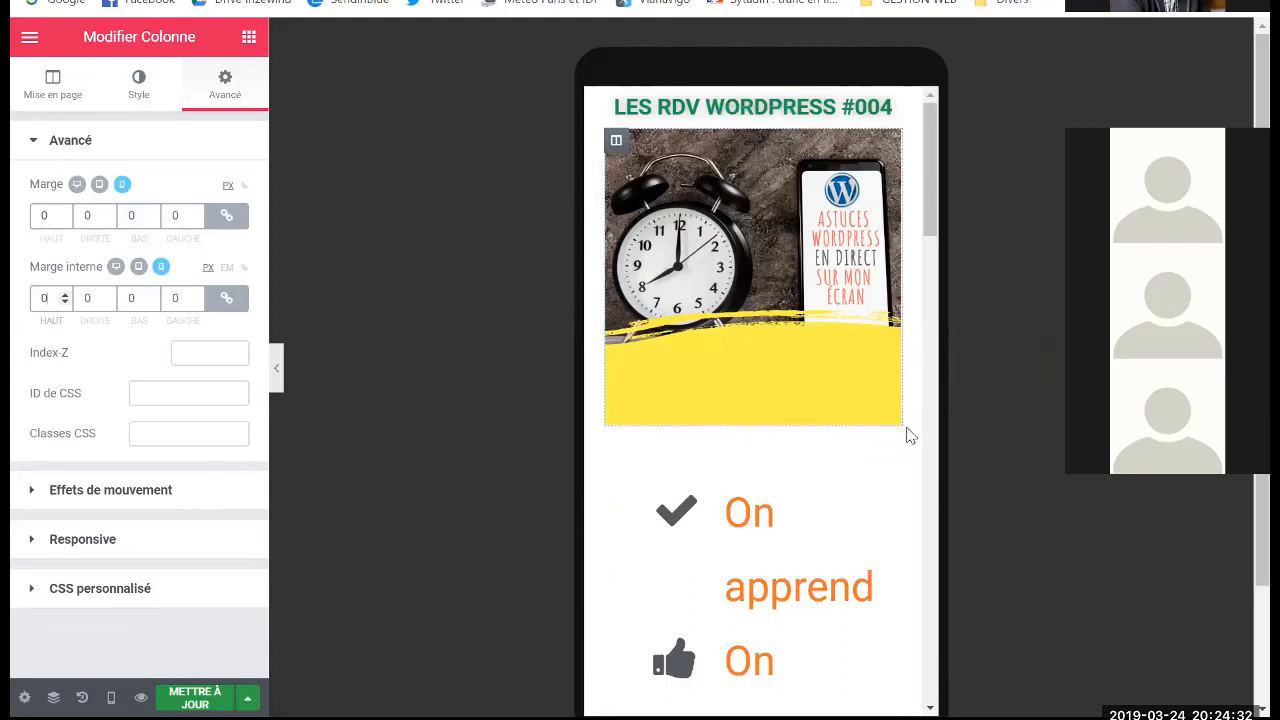
Reduce the icon size of the "On apprend" icon list to 29 for mobile
scroll(910, 436, down, 3)
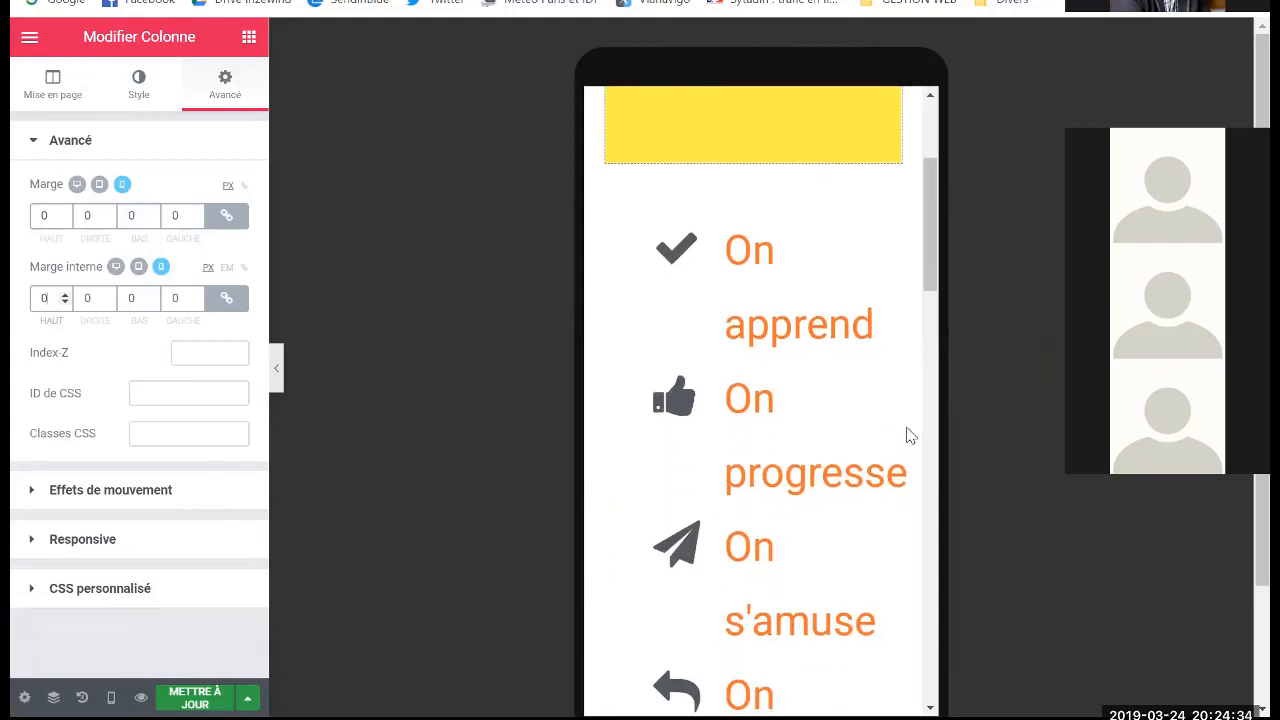
scroll(910, 436, down, 1)
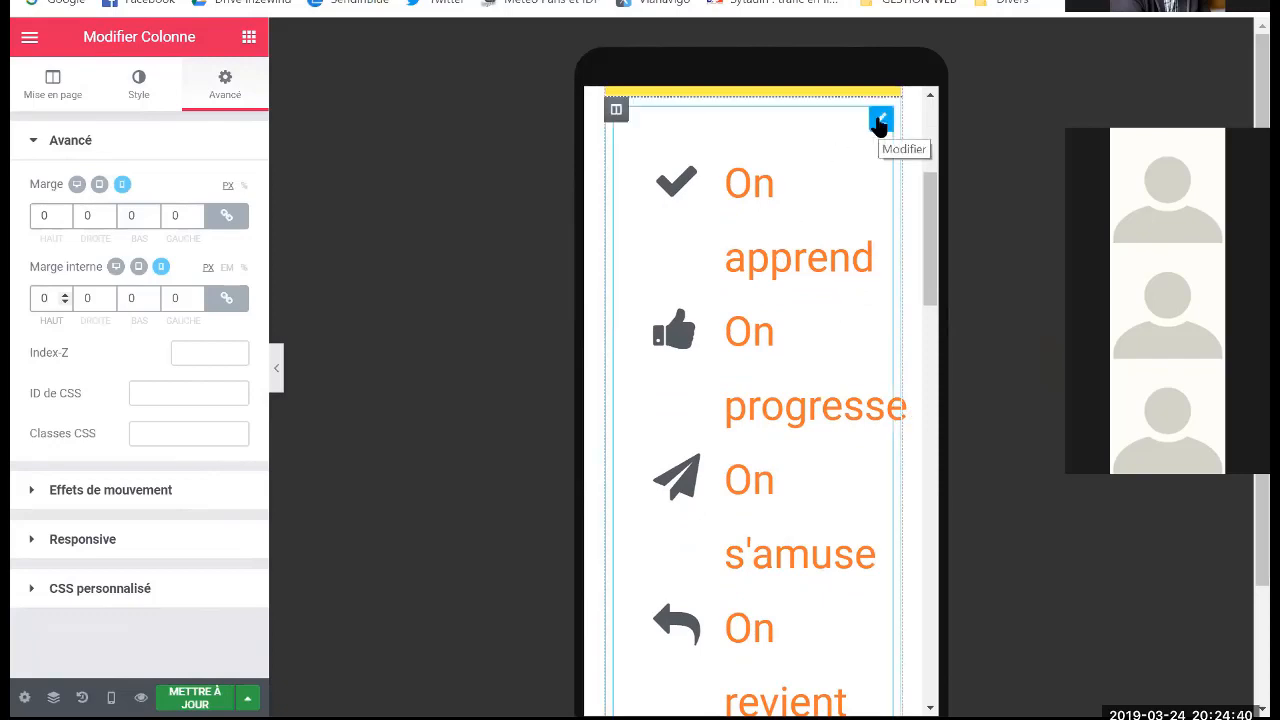
click(879, 122)
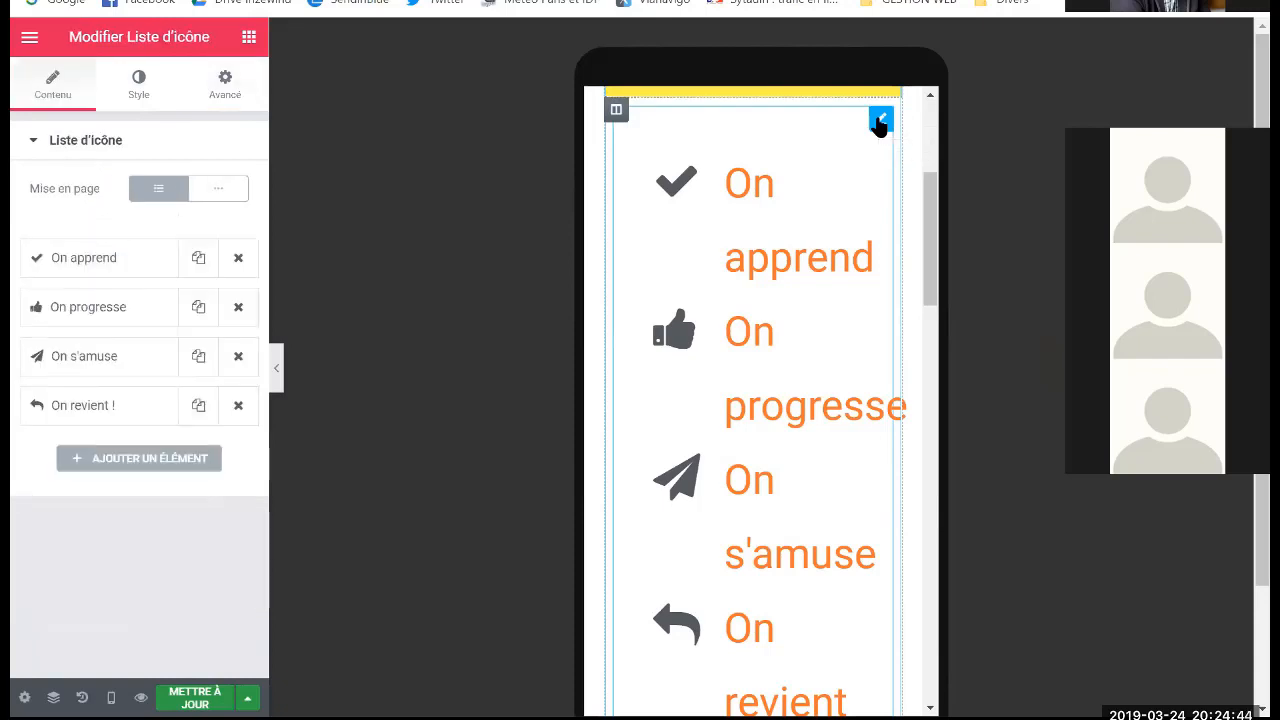
click(140, 83)
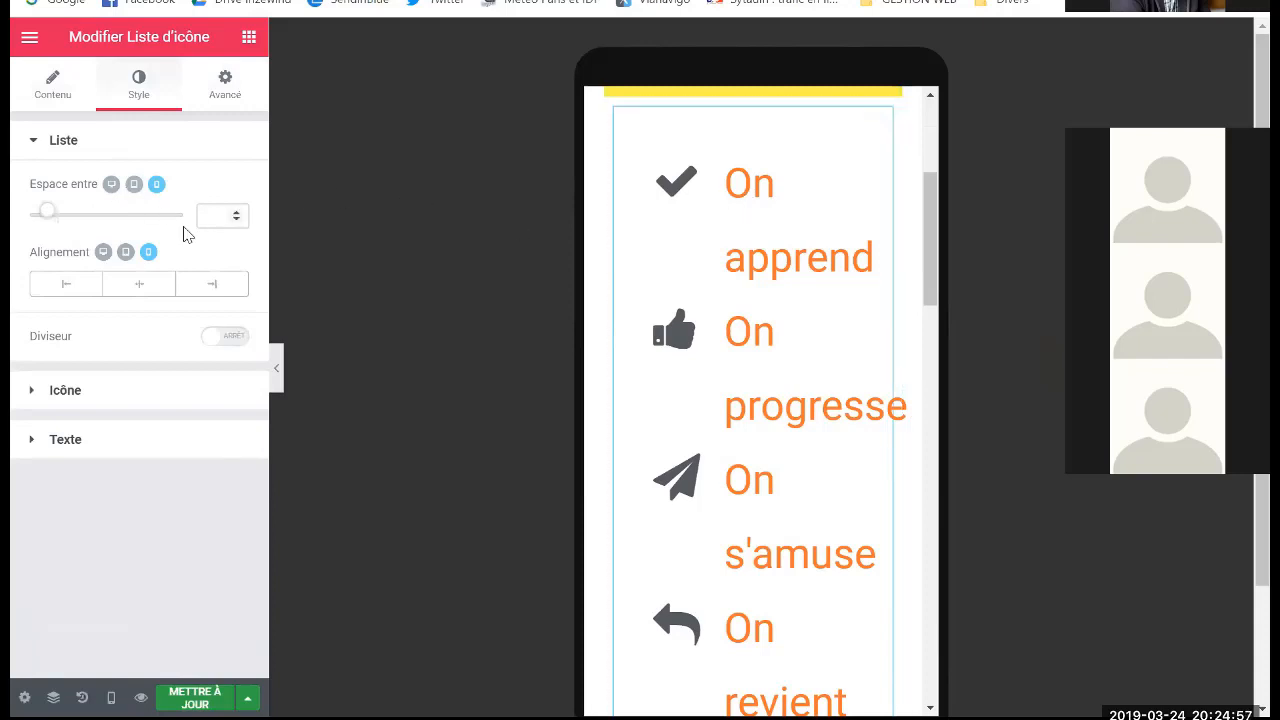
click(40, 391)
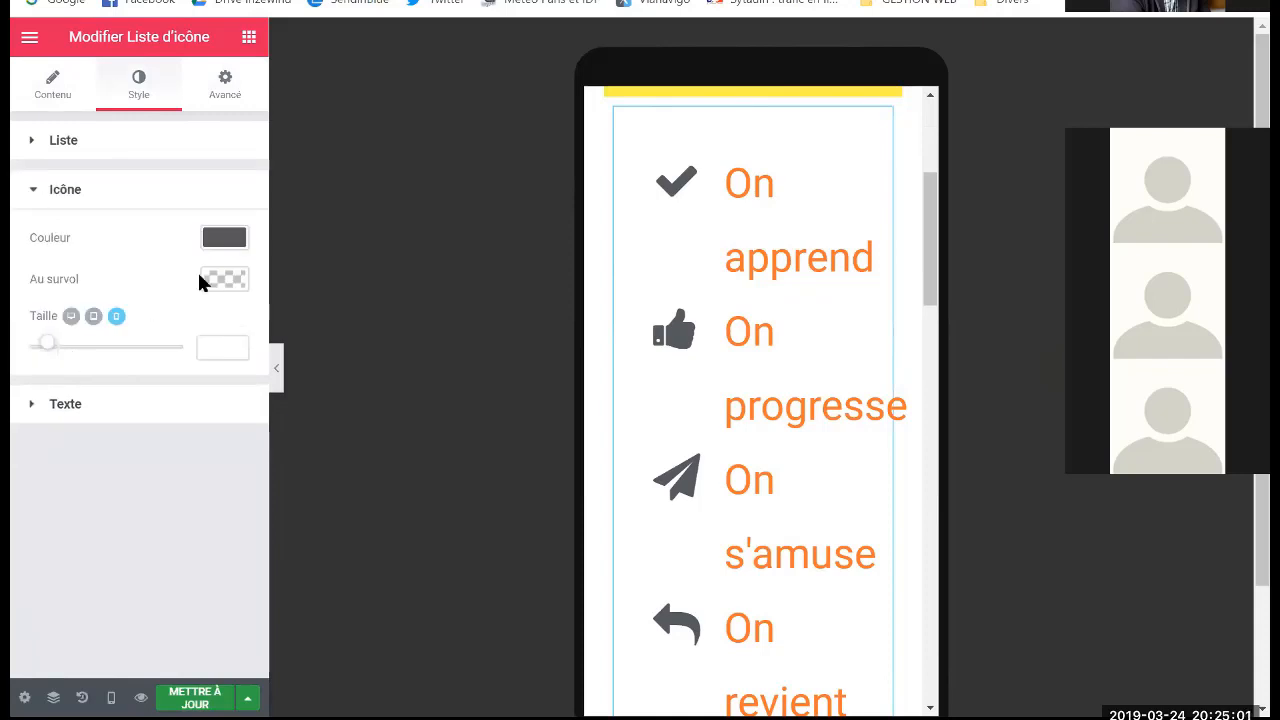
drag(50, 349, 86, 346)
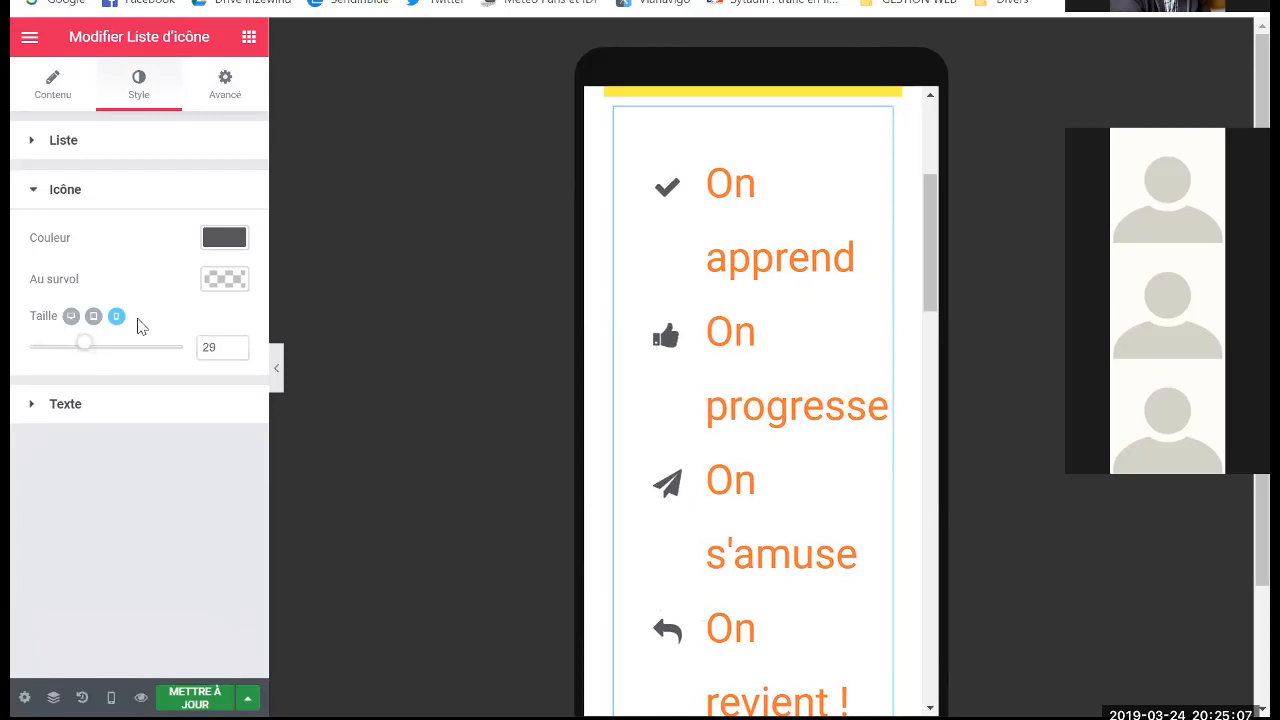
Set the mobile font size of the icon list's text to 1,8 em
click(38, 409)
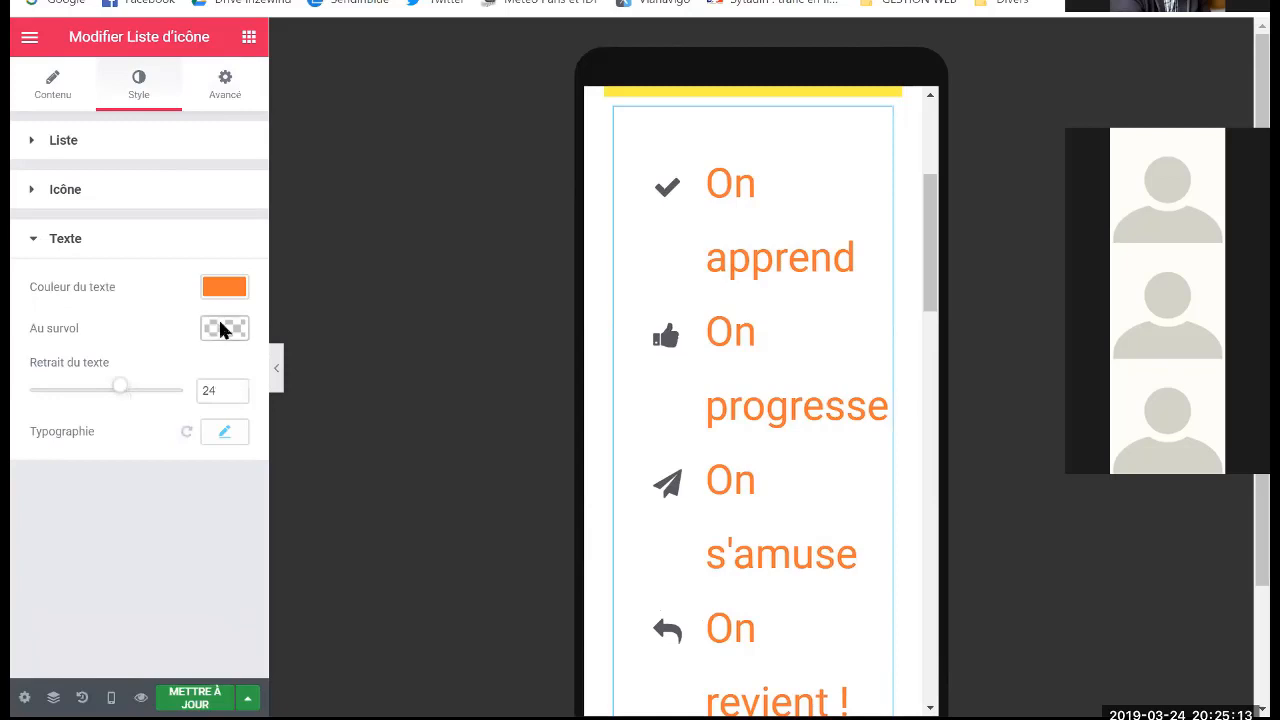
click(215, 432)
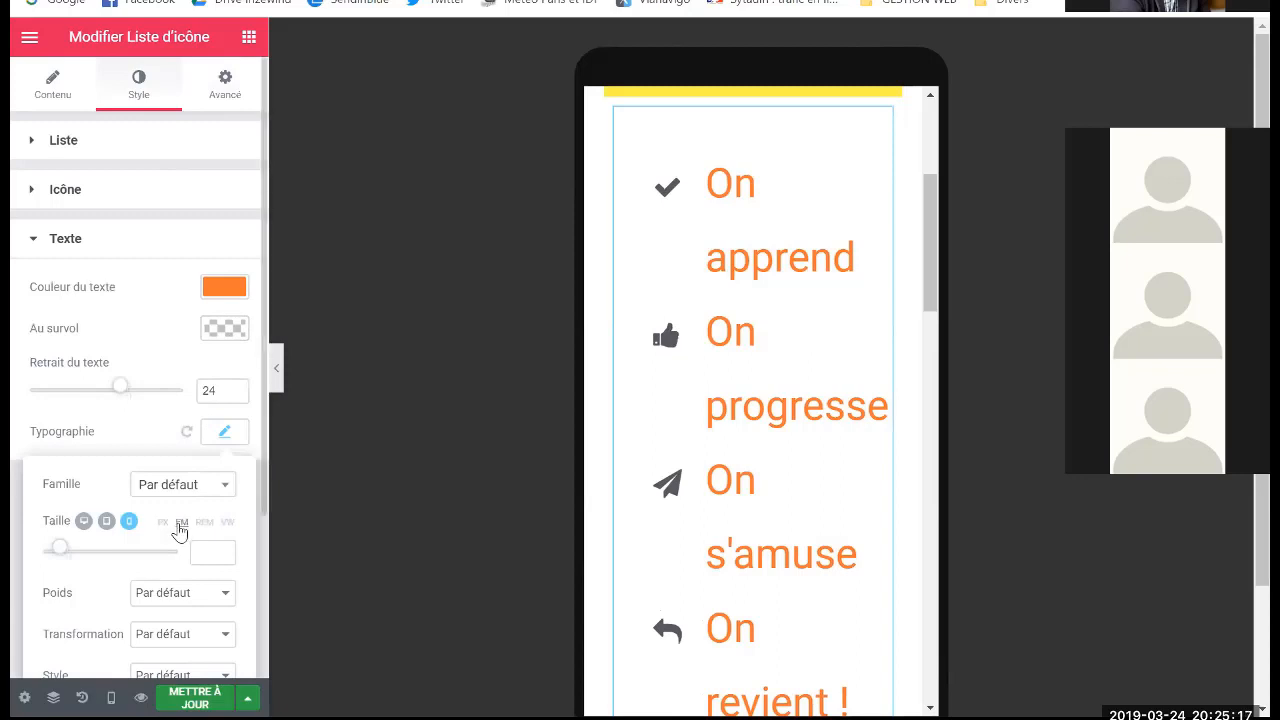
click(212, 543)
text(1)
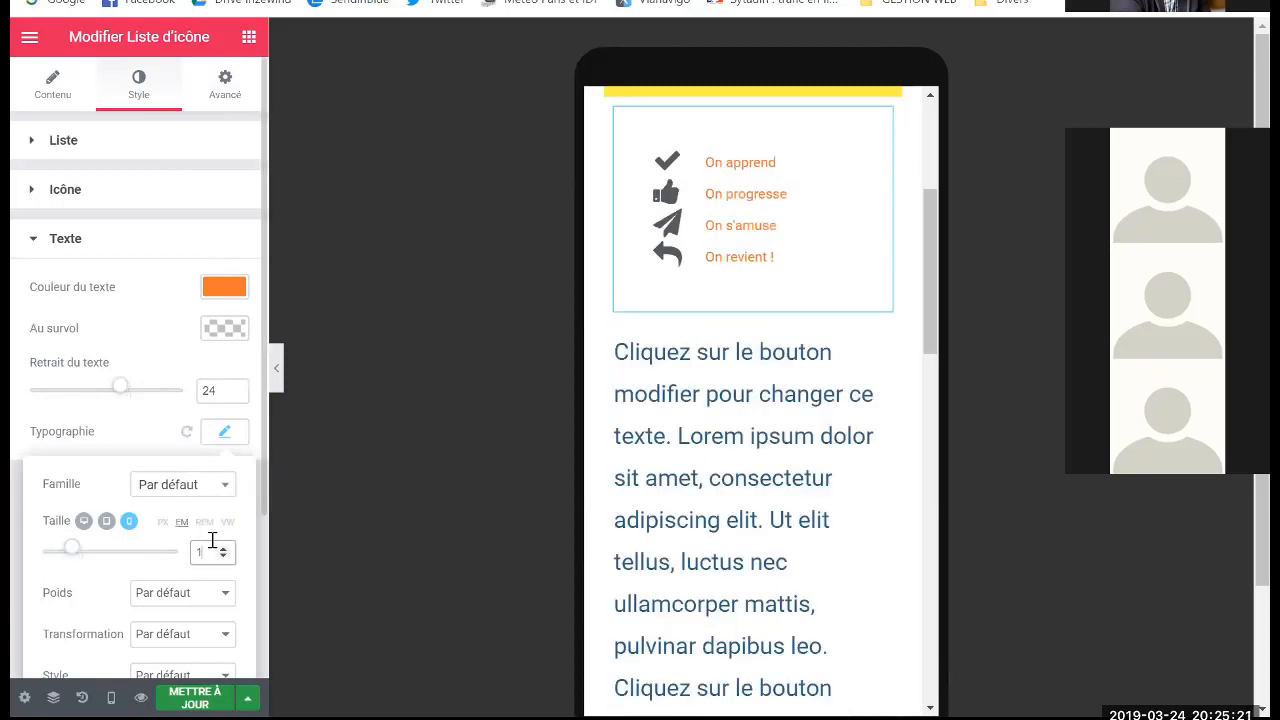
click(222, 549)
click(222, 549)
click(222, 549)
click(222, 549)
click(222, 549)
click(222, 549)
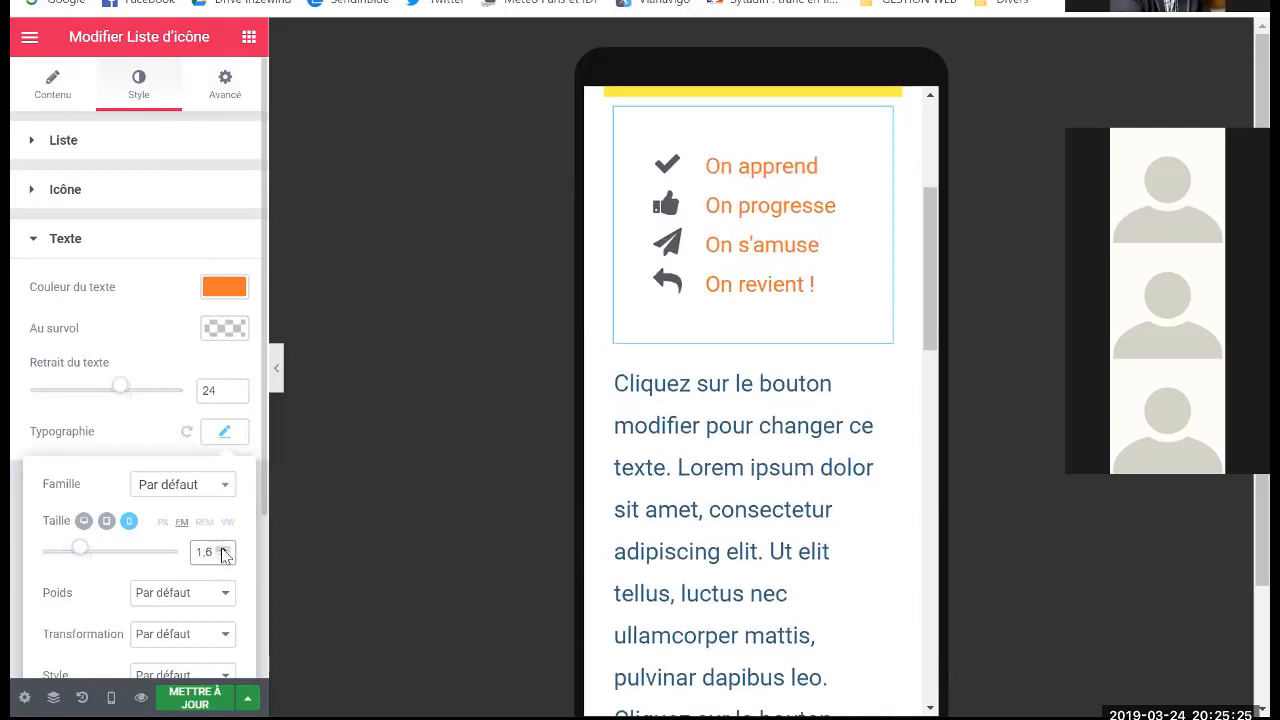
click(222, 549)
click(222, 549)
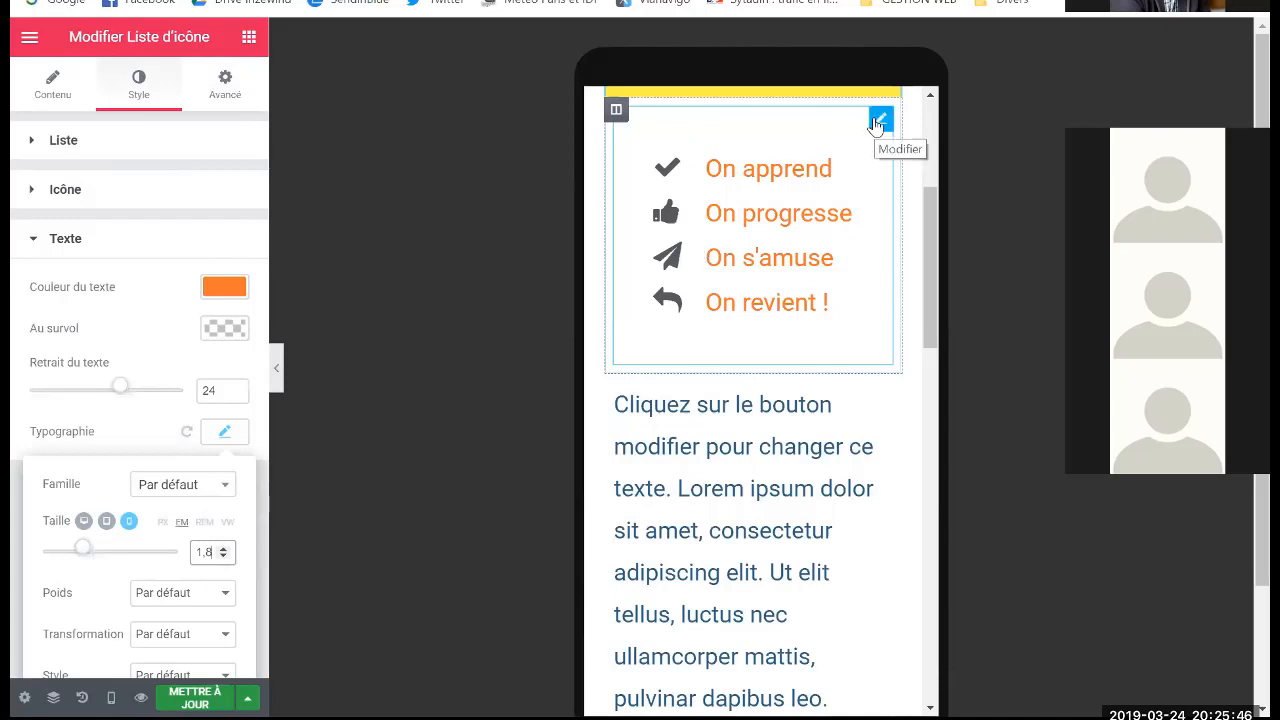
Set the icon list's mobile margins and inner margins to 0 px on all sides
click(877, 122)
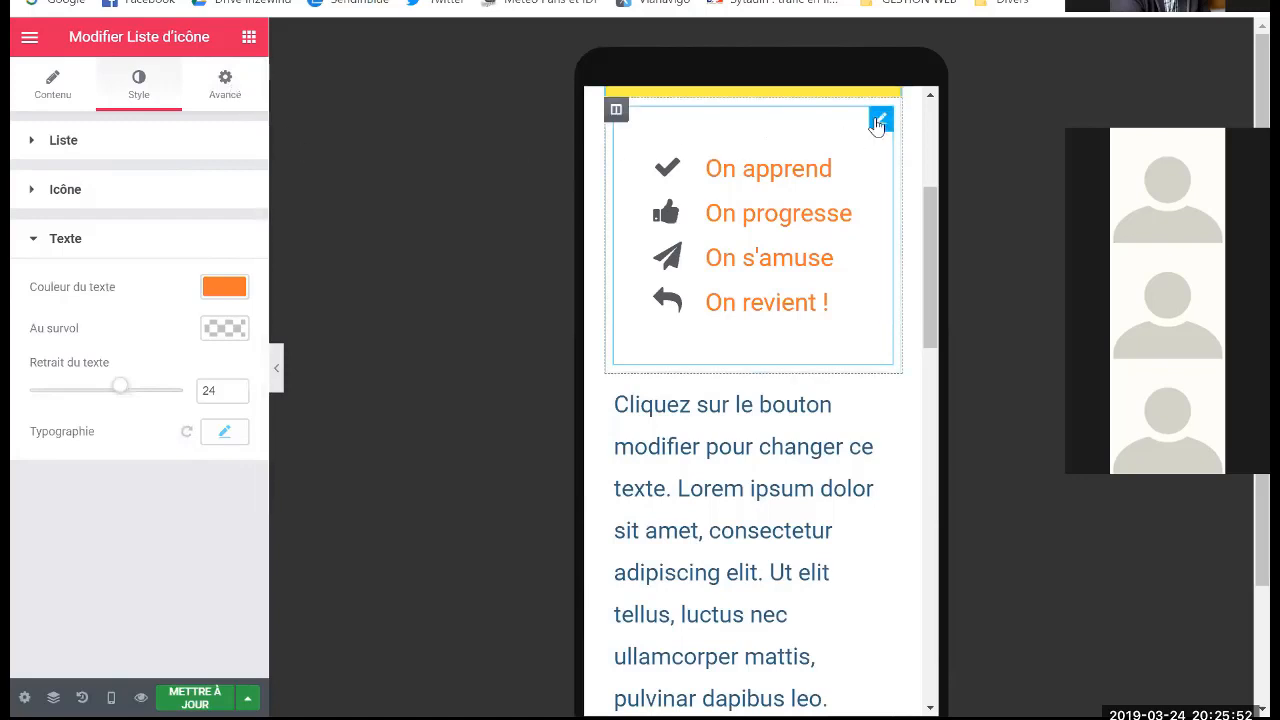
click(877, 125)
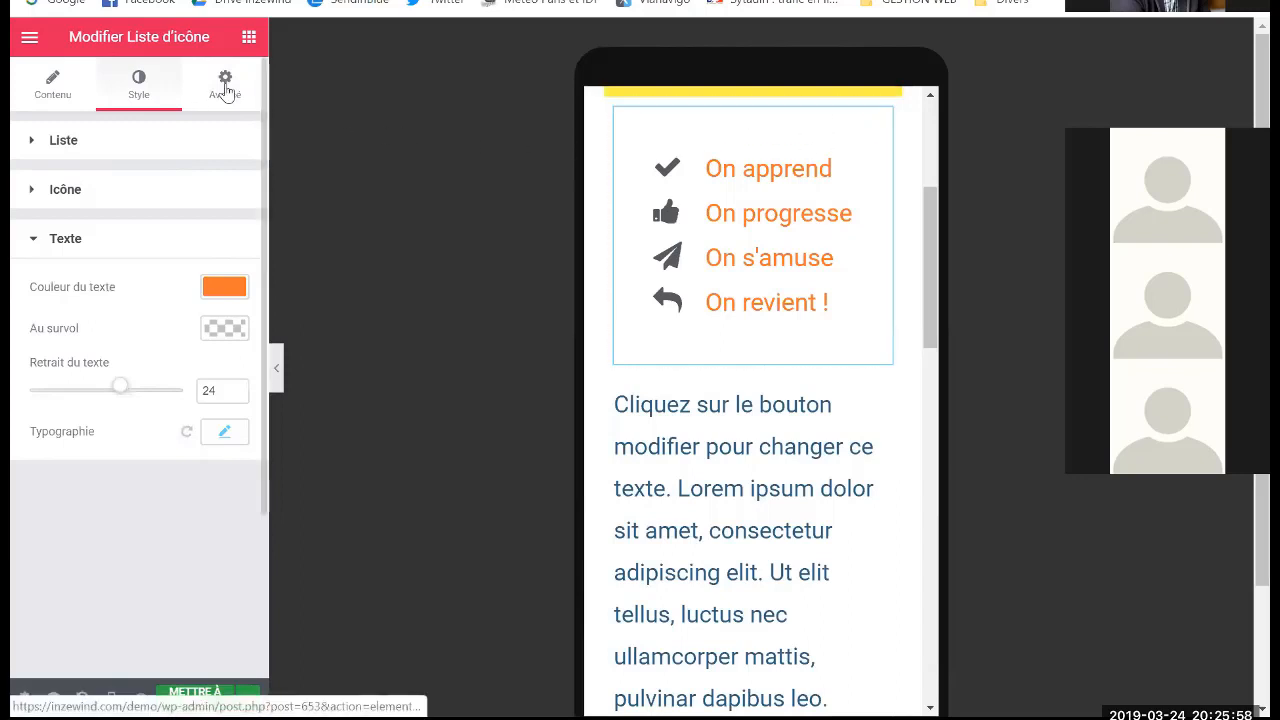
click(228, 90)
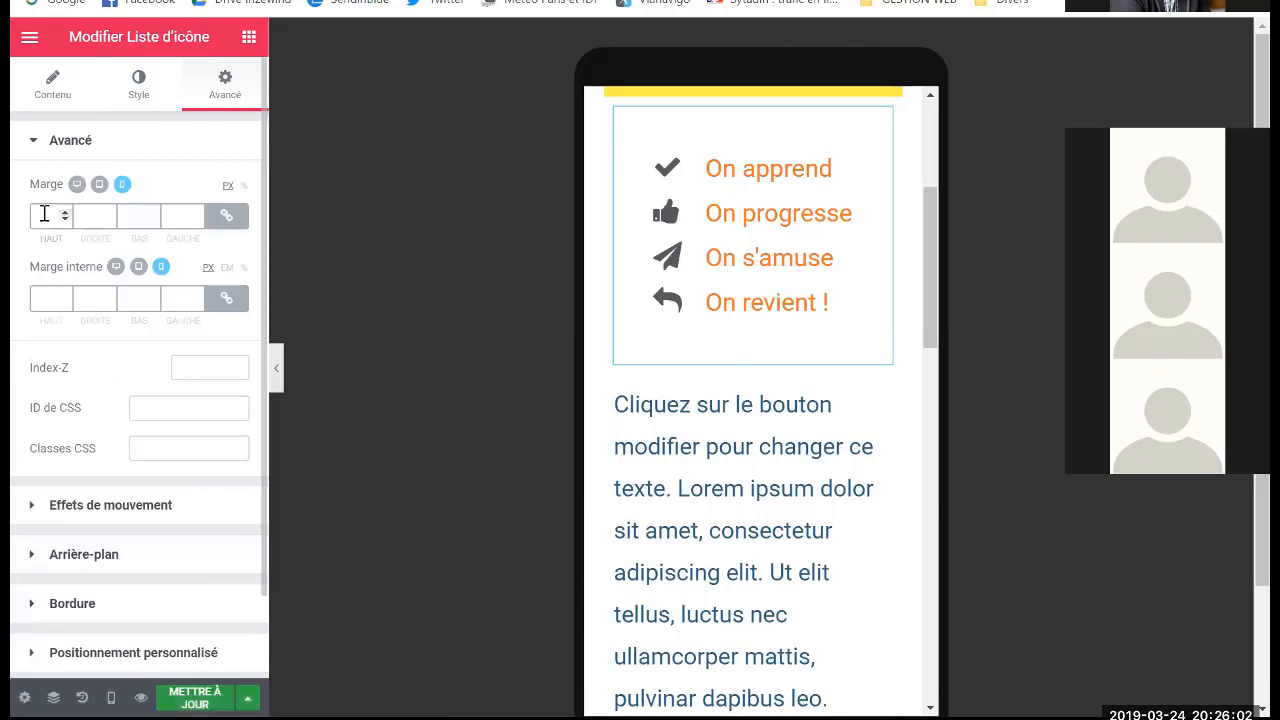
click(44, 214)
click(42, 299)
text(0)
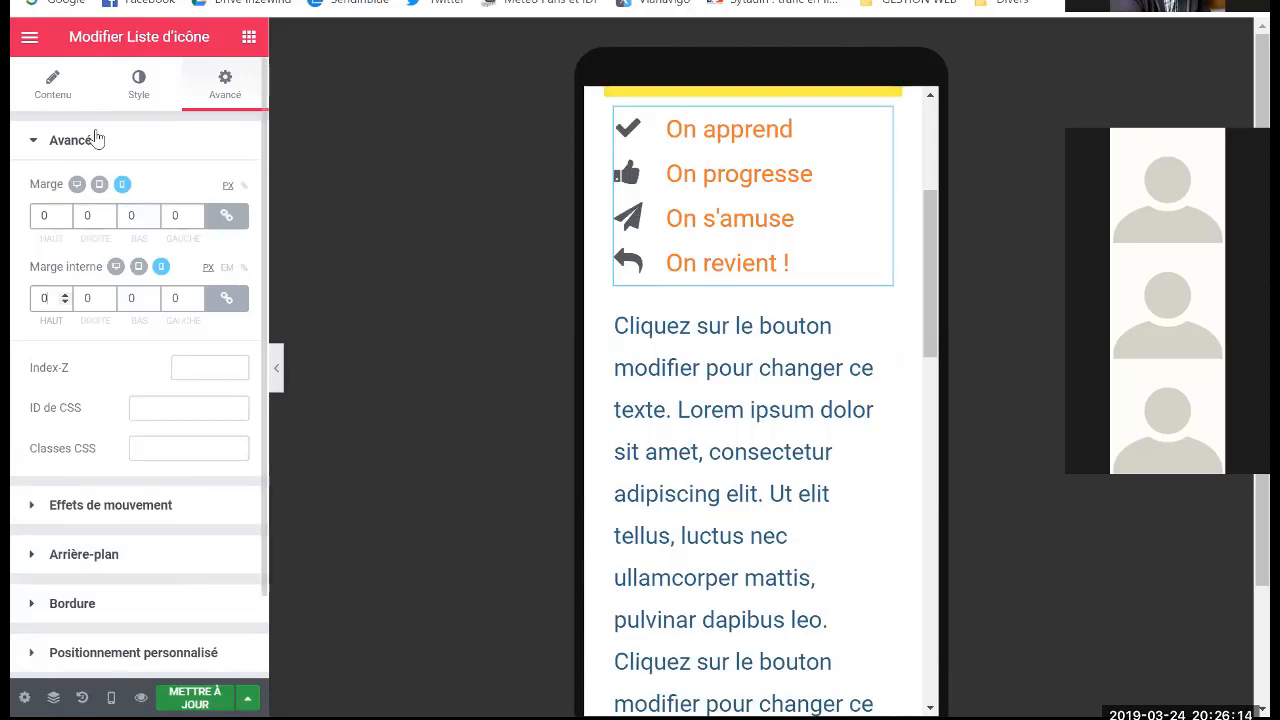
Try centring the icon list for mobile display and set its alignment to left instead
click(55, 85)
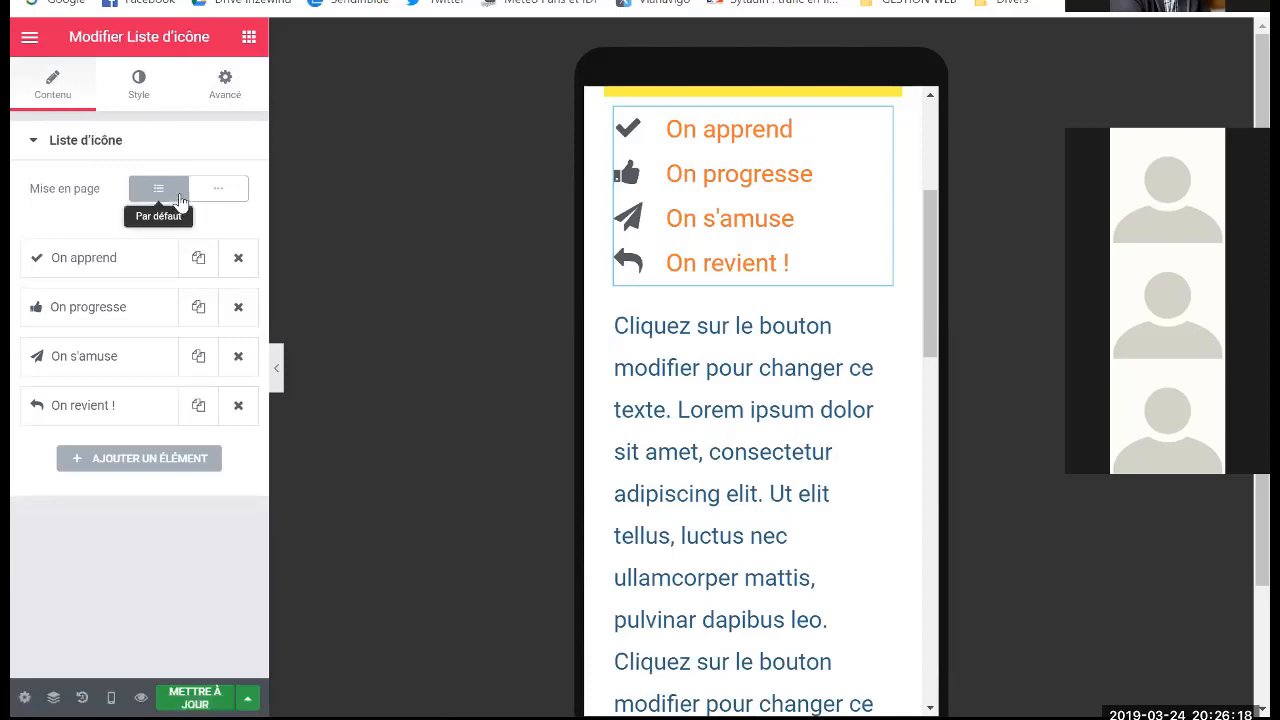
click(138, 85)
click(136, 288)
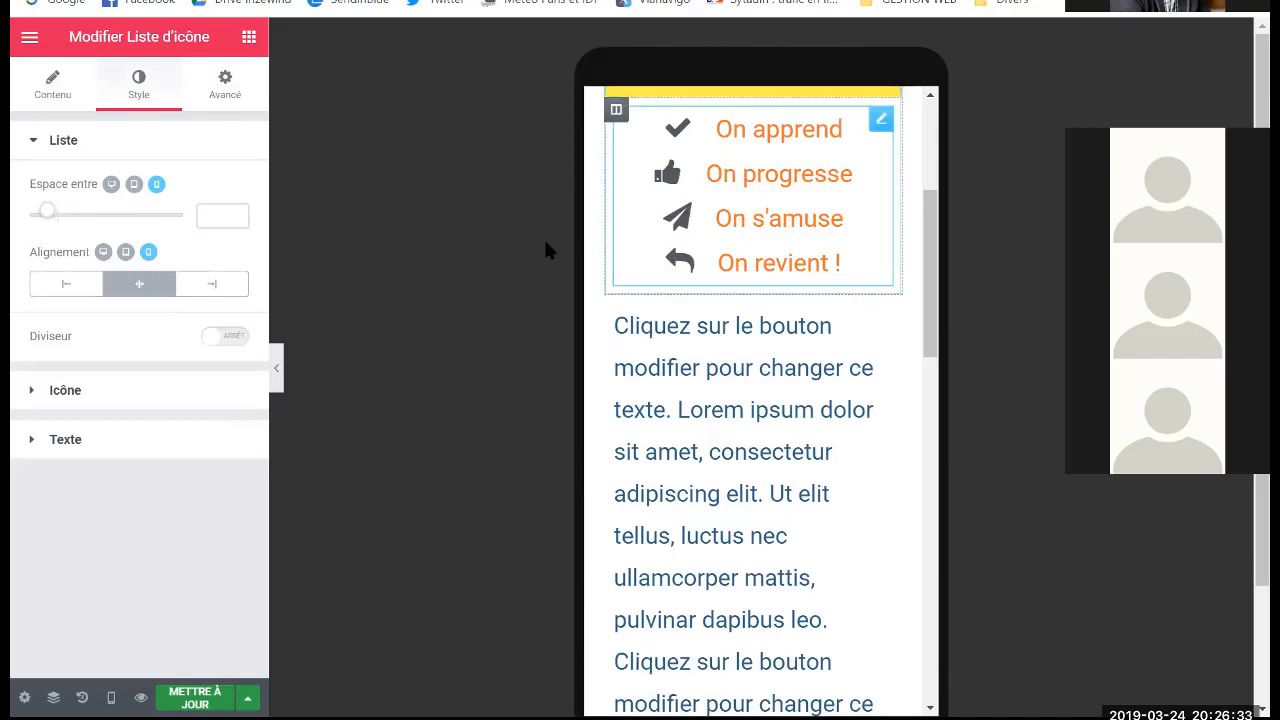
click(64, 285)
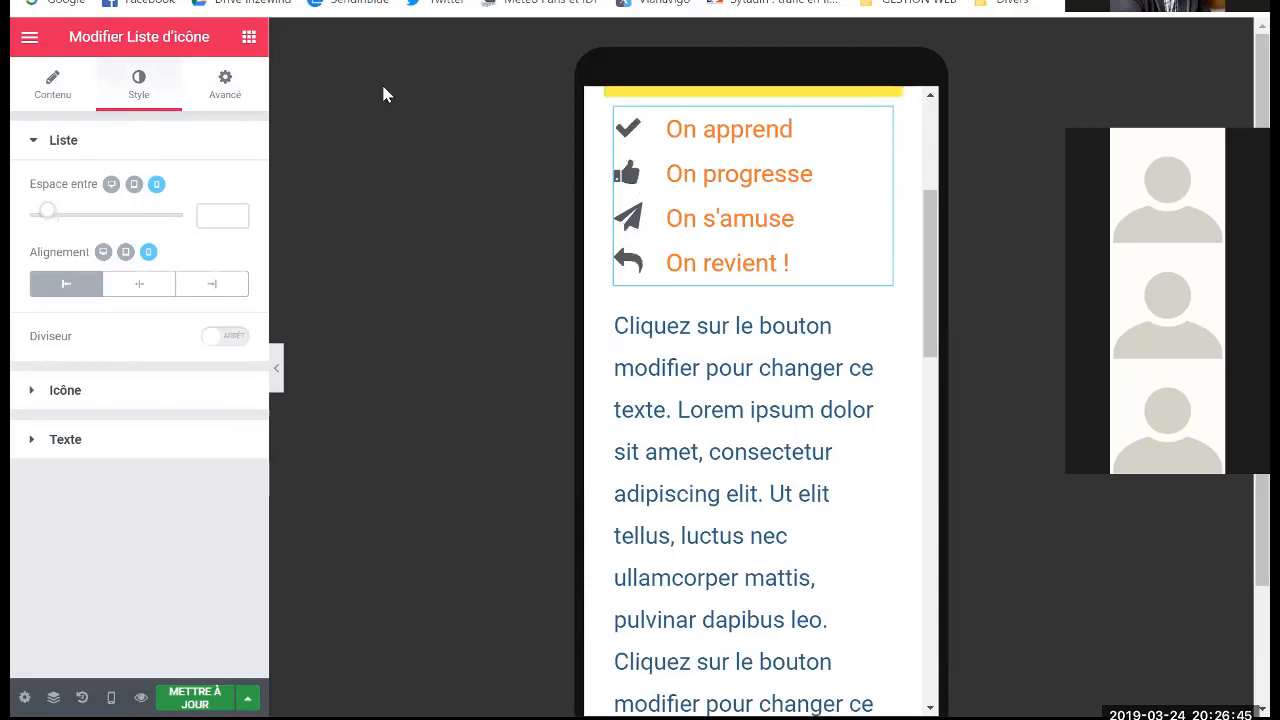
Unlink the icon list's mobile inner margins and set only the left one to 20 px
click(226, 89)
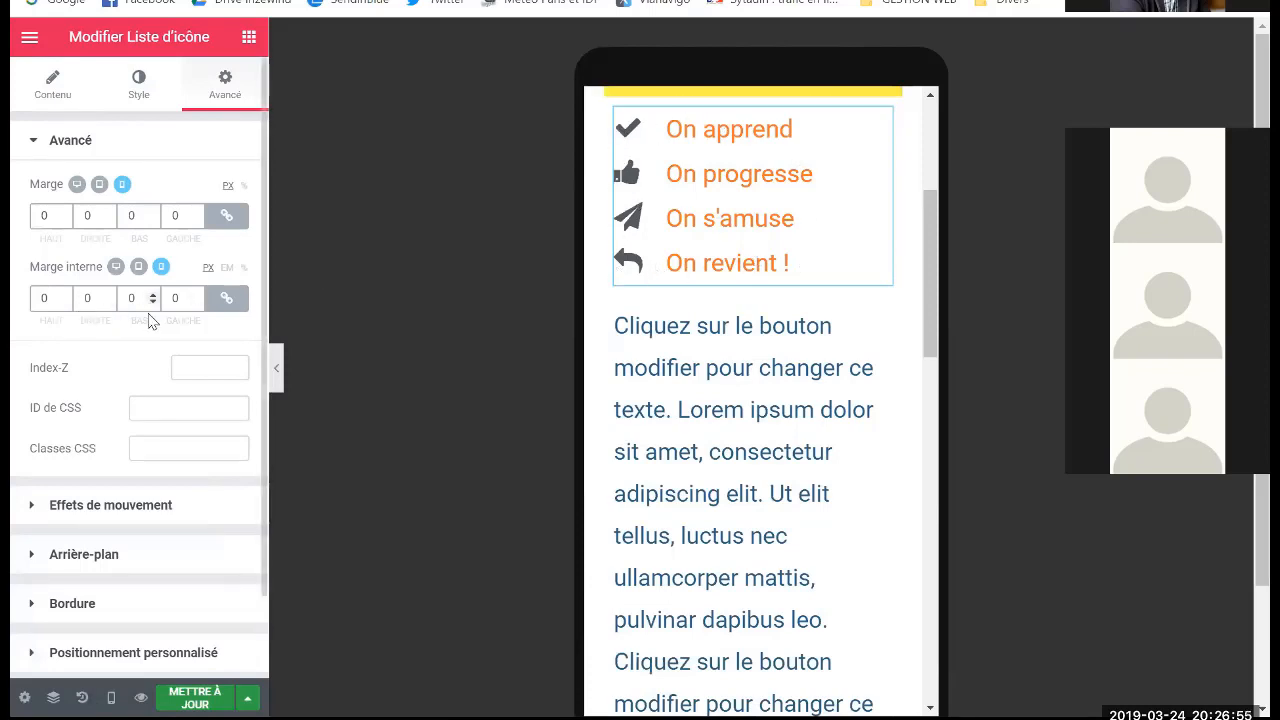
click(226, 300)
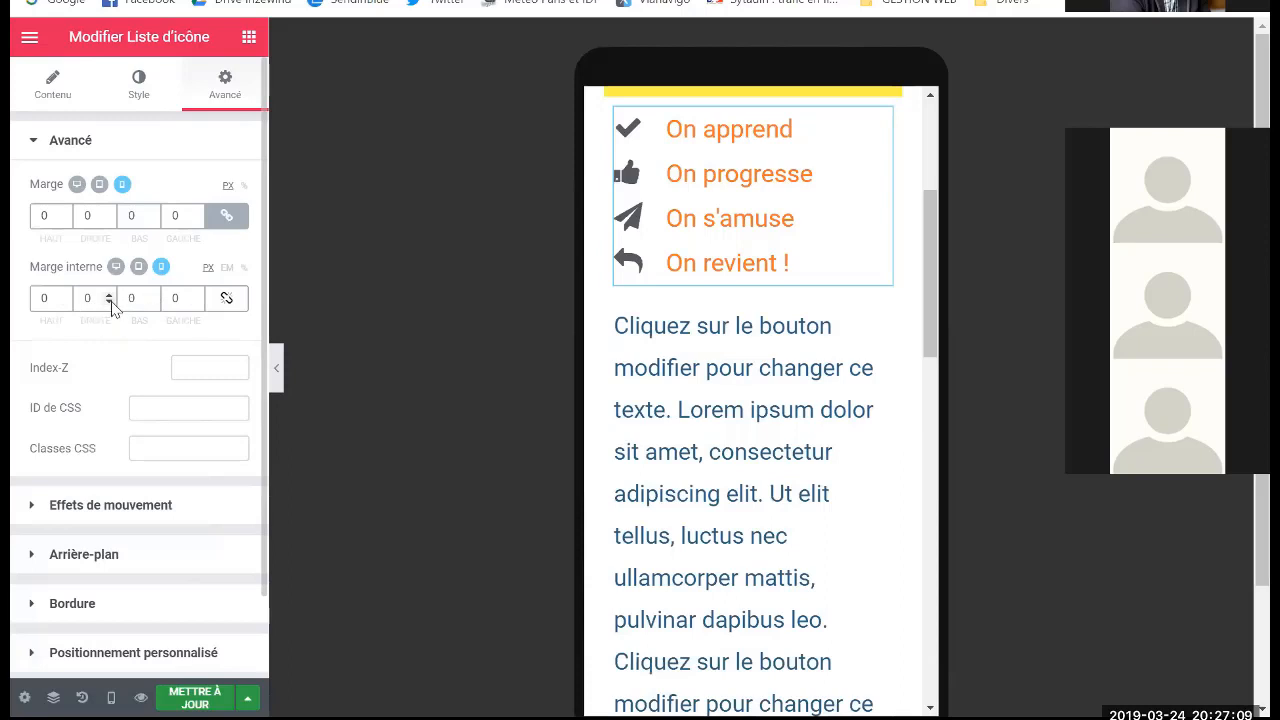
click(171, 298)
text(2)
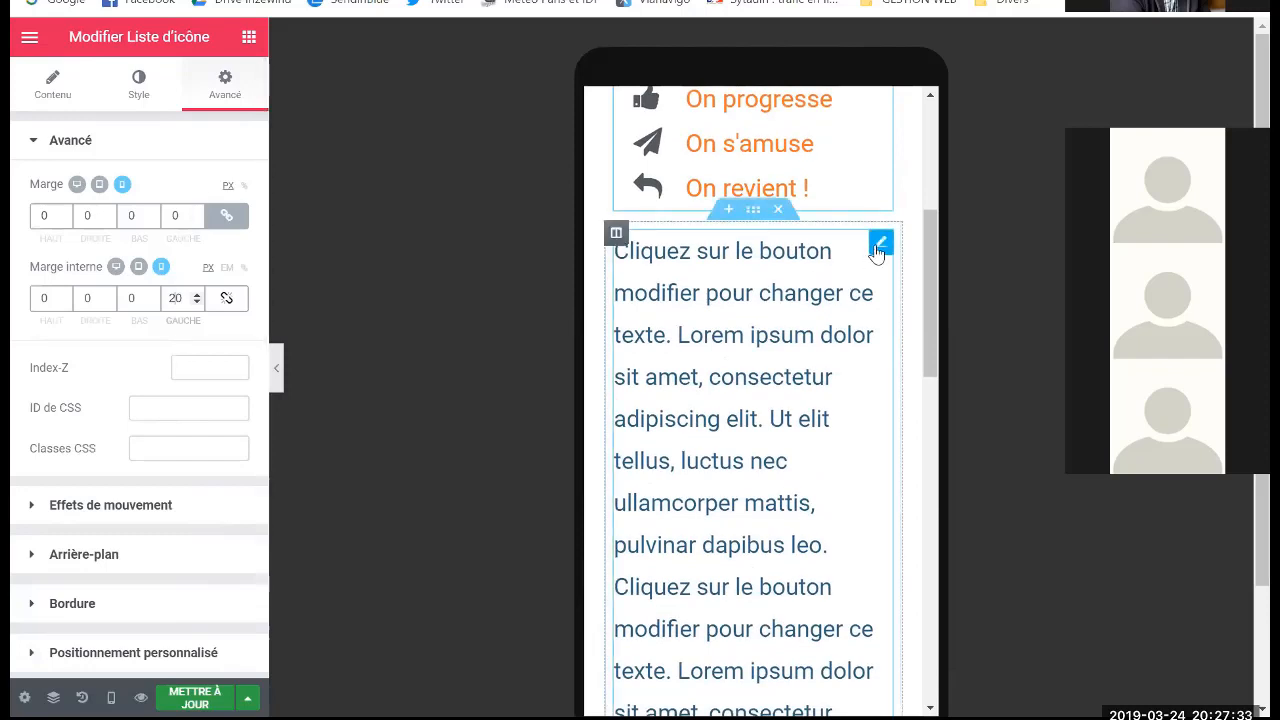
Set the mobile font size of the text block below the icon list to 1,3 em
click(878, 245)
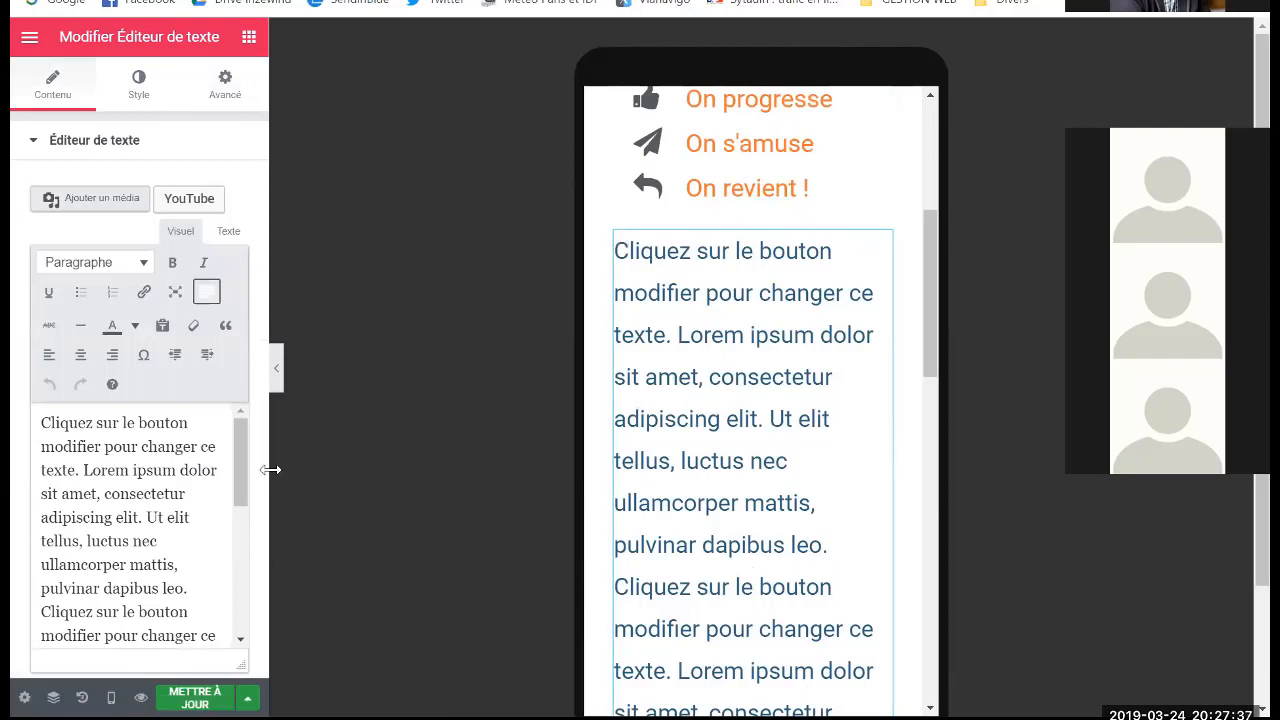
click(138, 90)
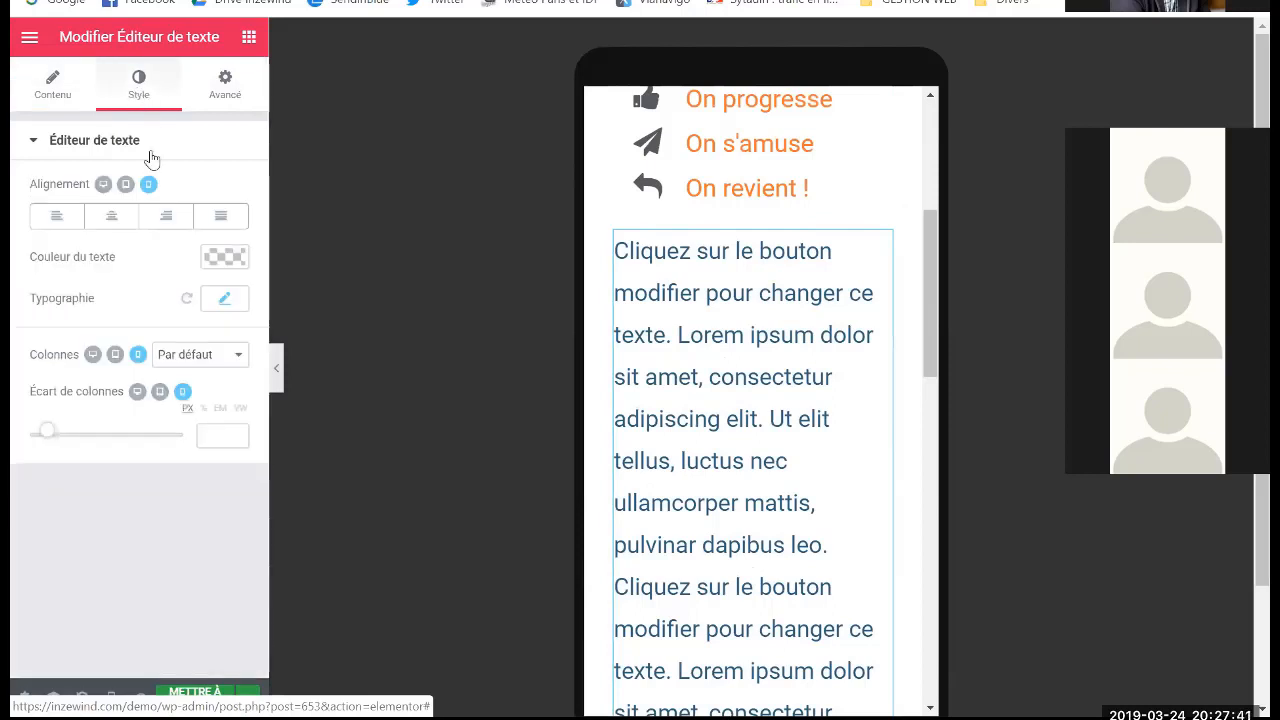
click(224, 302)
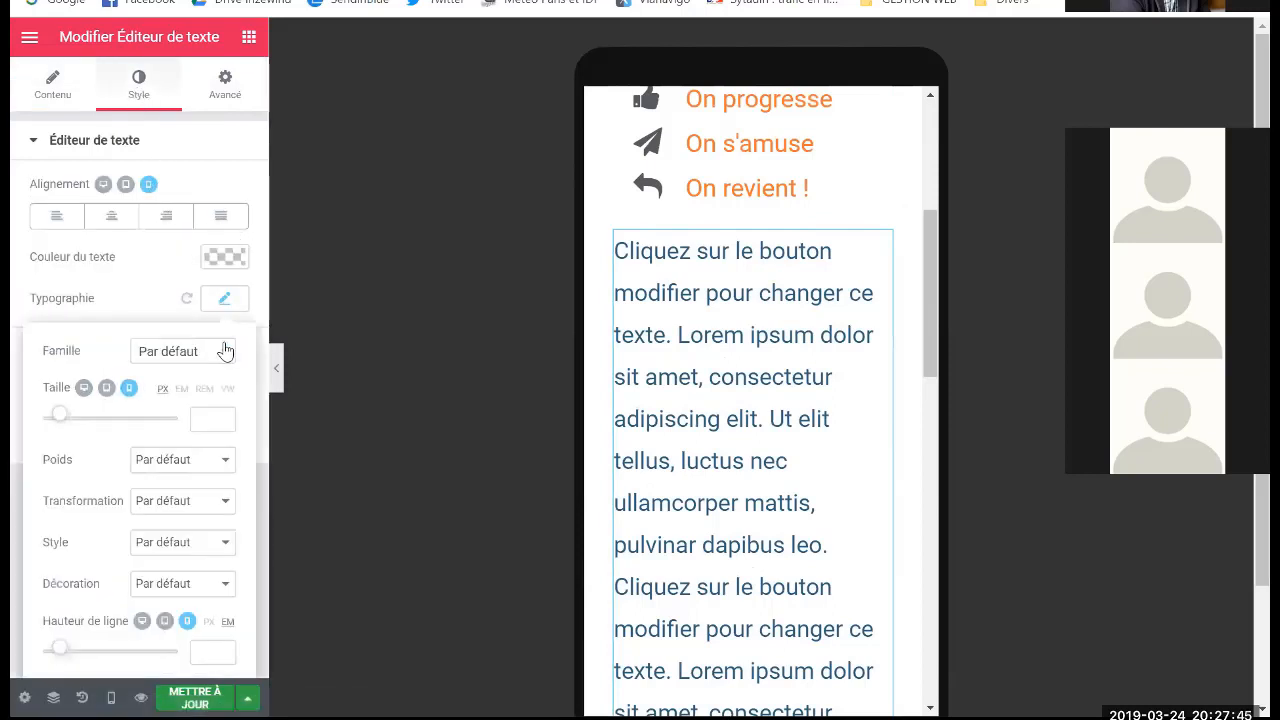
click(181, 389)
click(210, 417)
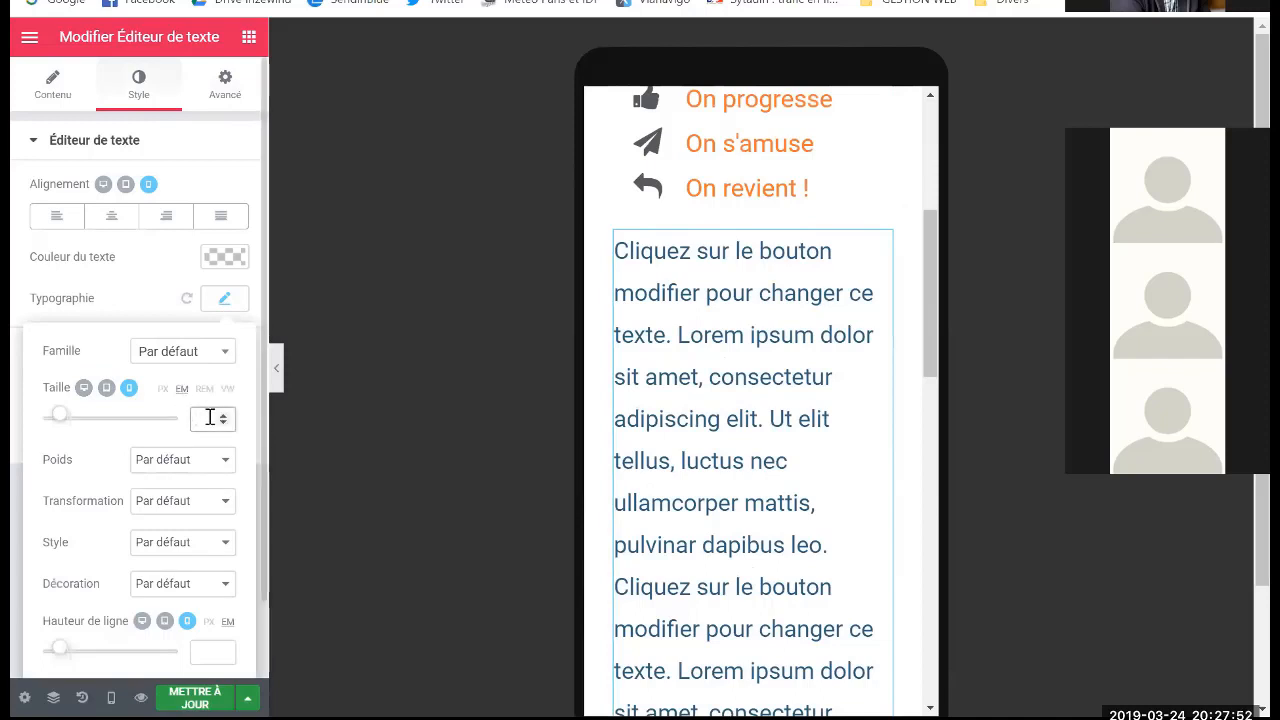
text(2)
key(Down)
key(Down)
key(Down)
key(Down)
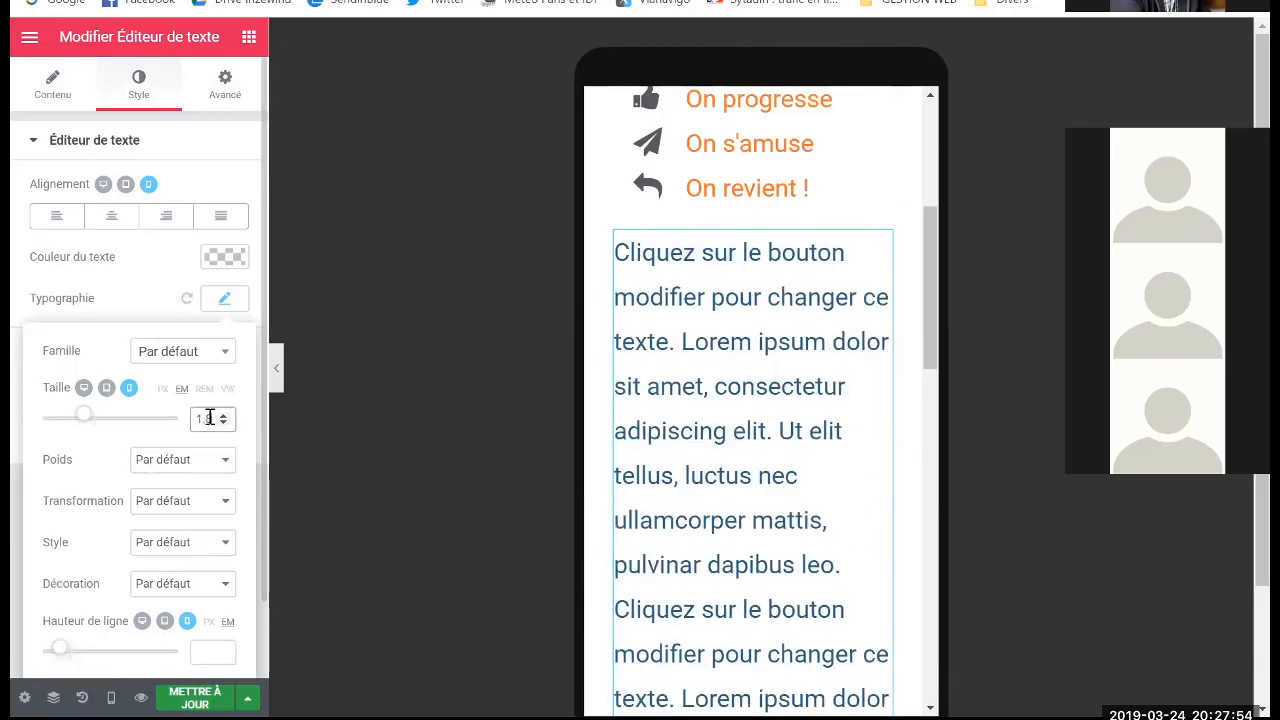
key(Down)
key(Down)
key(Down)
key(Down)
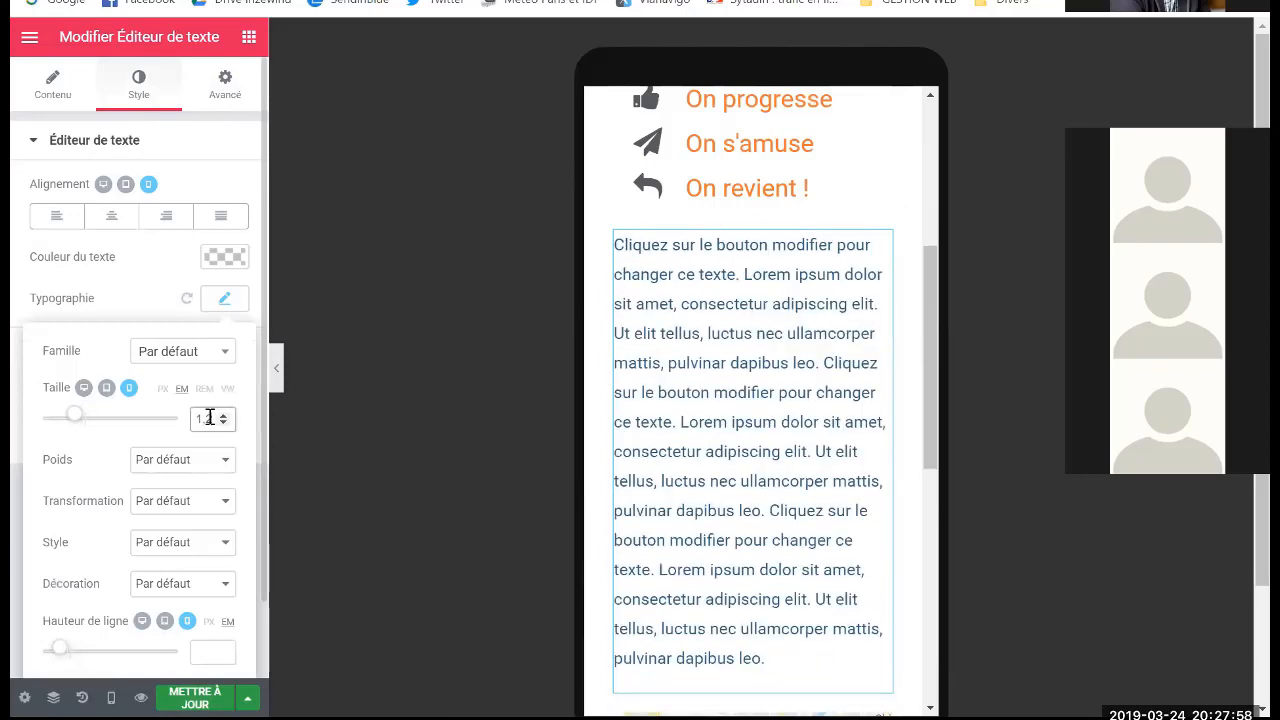
key(Down)
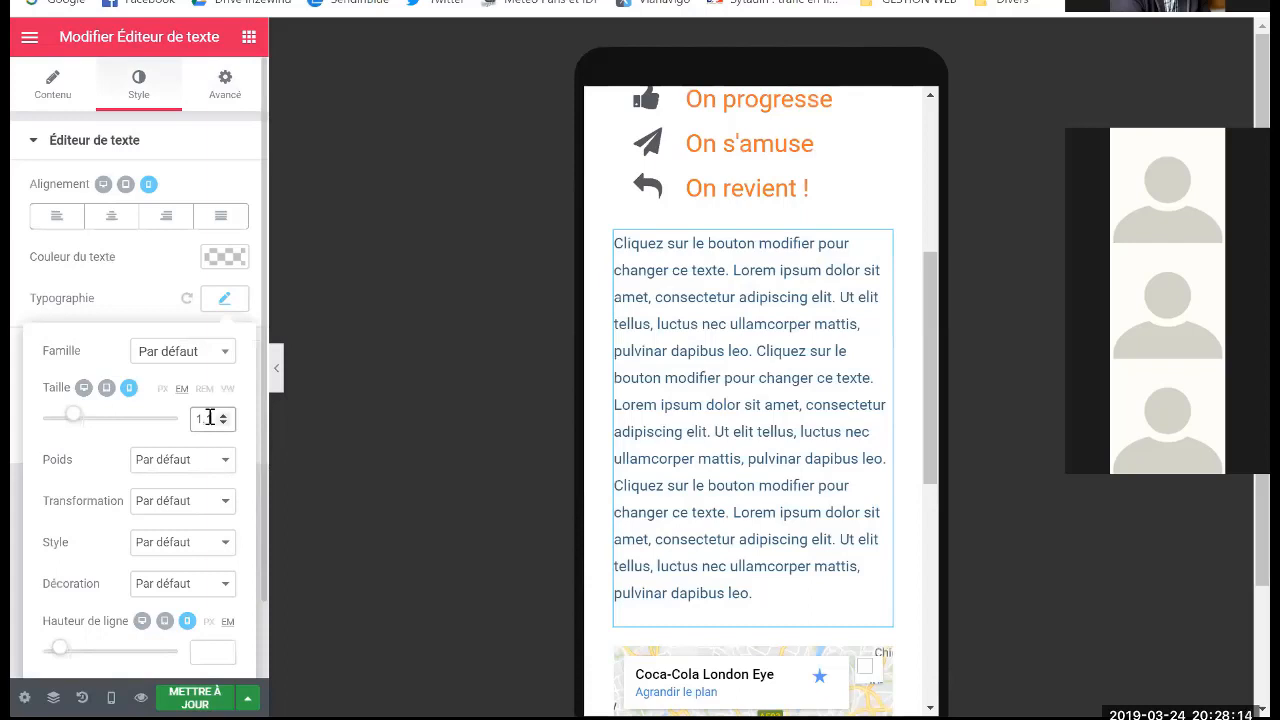
text(2)
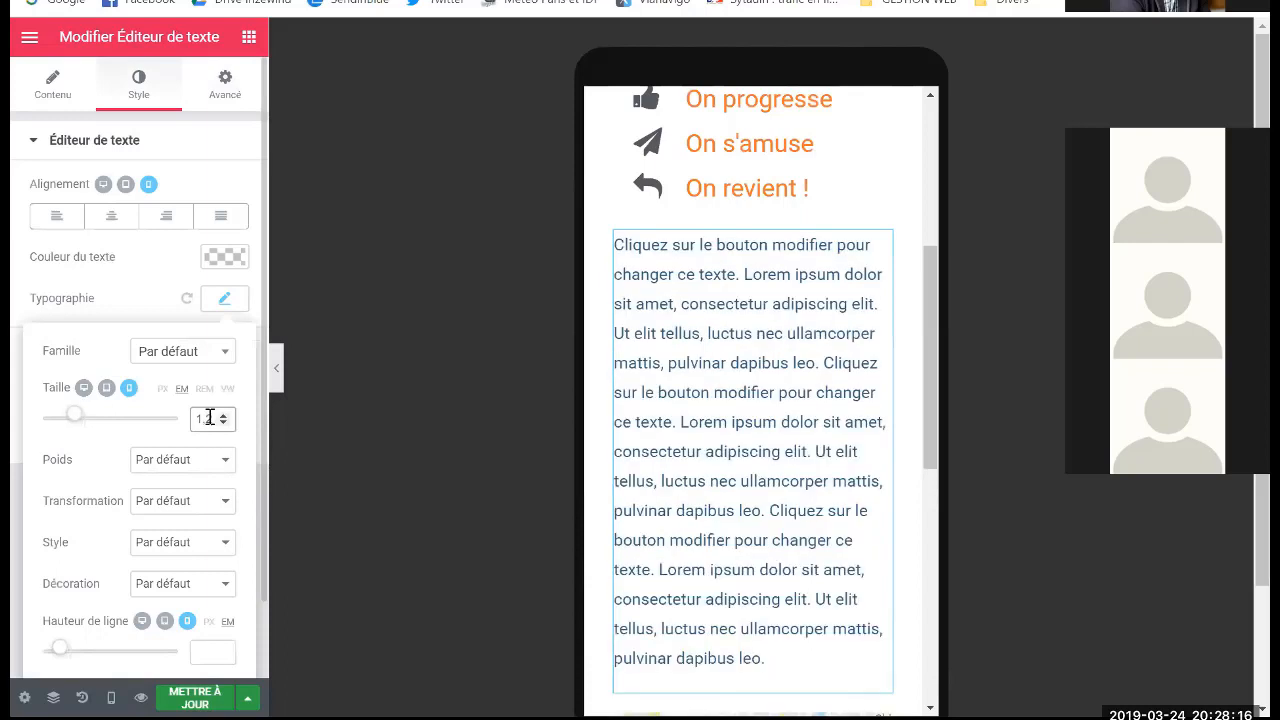
key(Up)
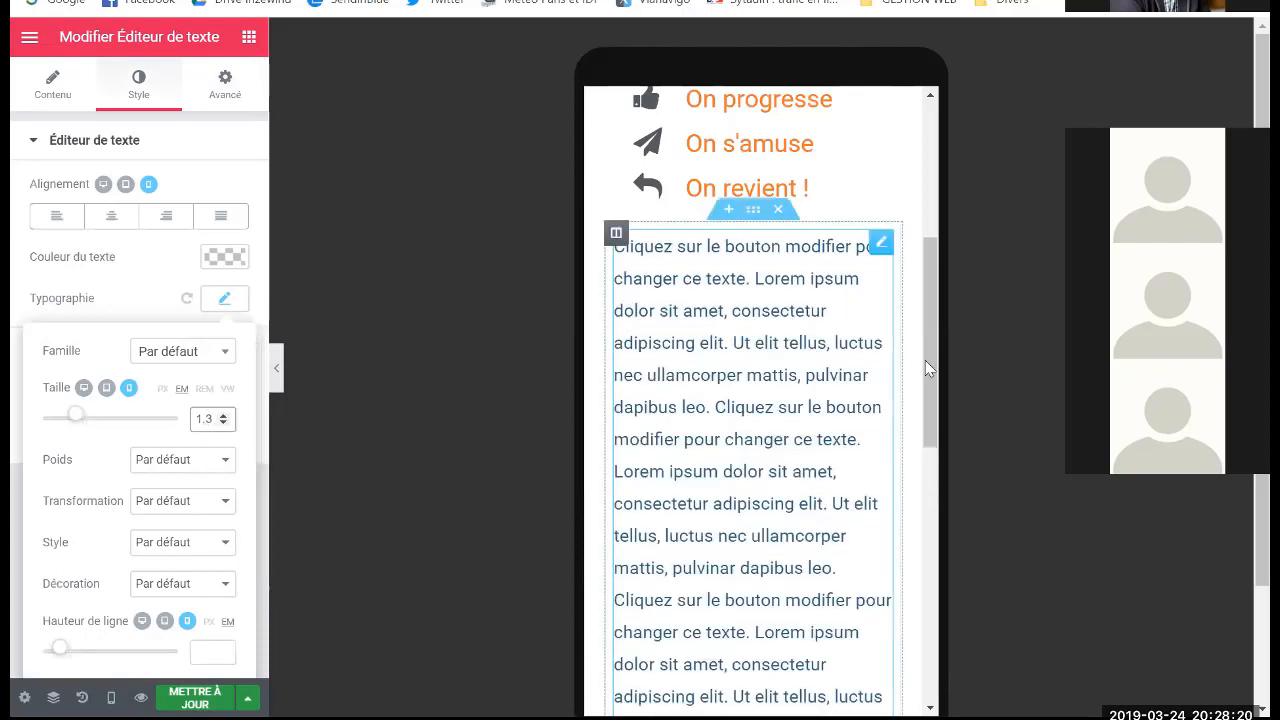
Set the mobile inner margins of the text block's column to 0 px on all sides
mouse_move(930, 364)
mouse_down()
mouse_move(931, 458)
mouse_move(947, 369)
mouse_move(935, 275)
mouse_move(935, 405)
mouse_move(948, 294)
mouse_move(940, 355)
mouse_up()
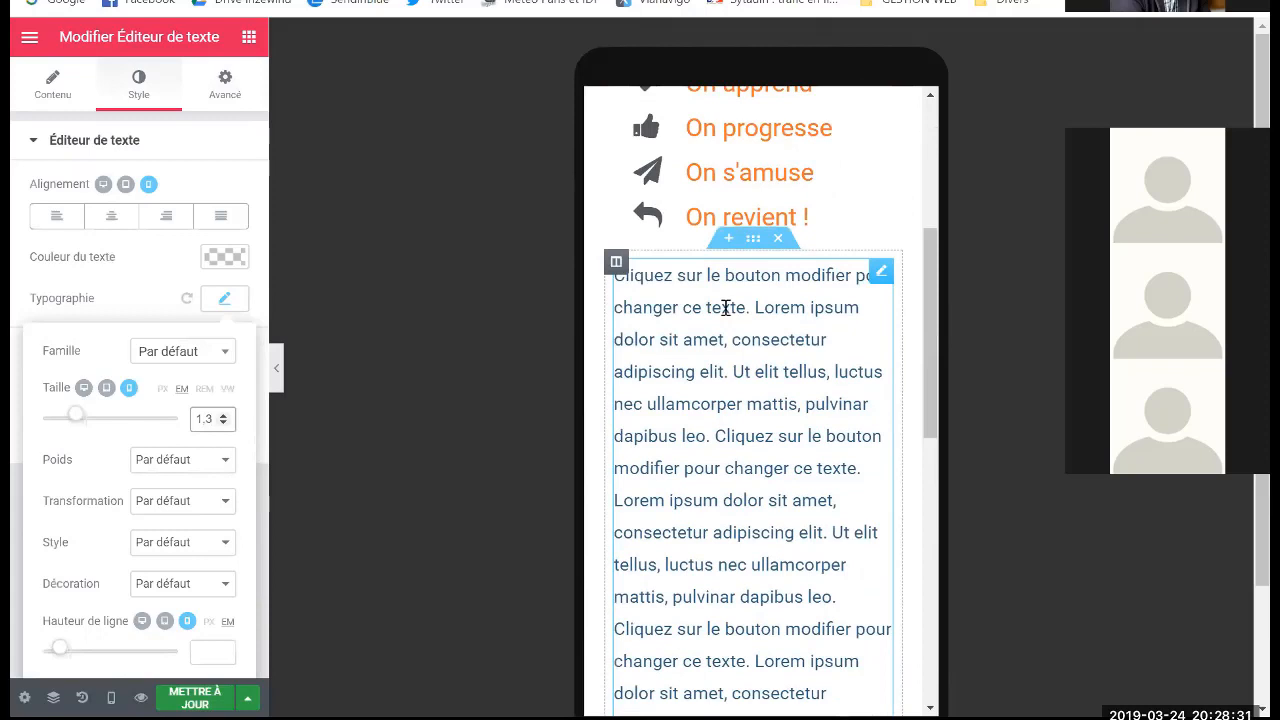
click(616, 263)
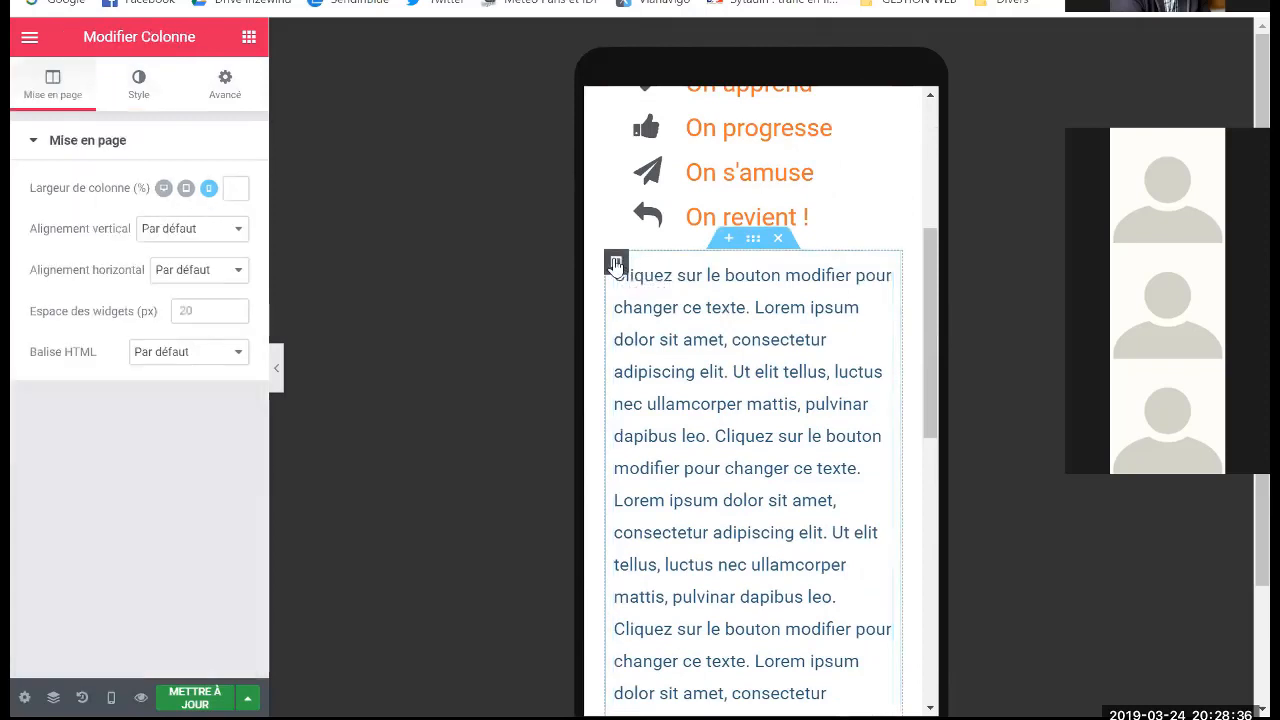
click(226, 86)
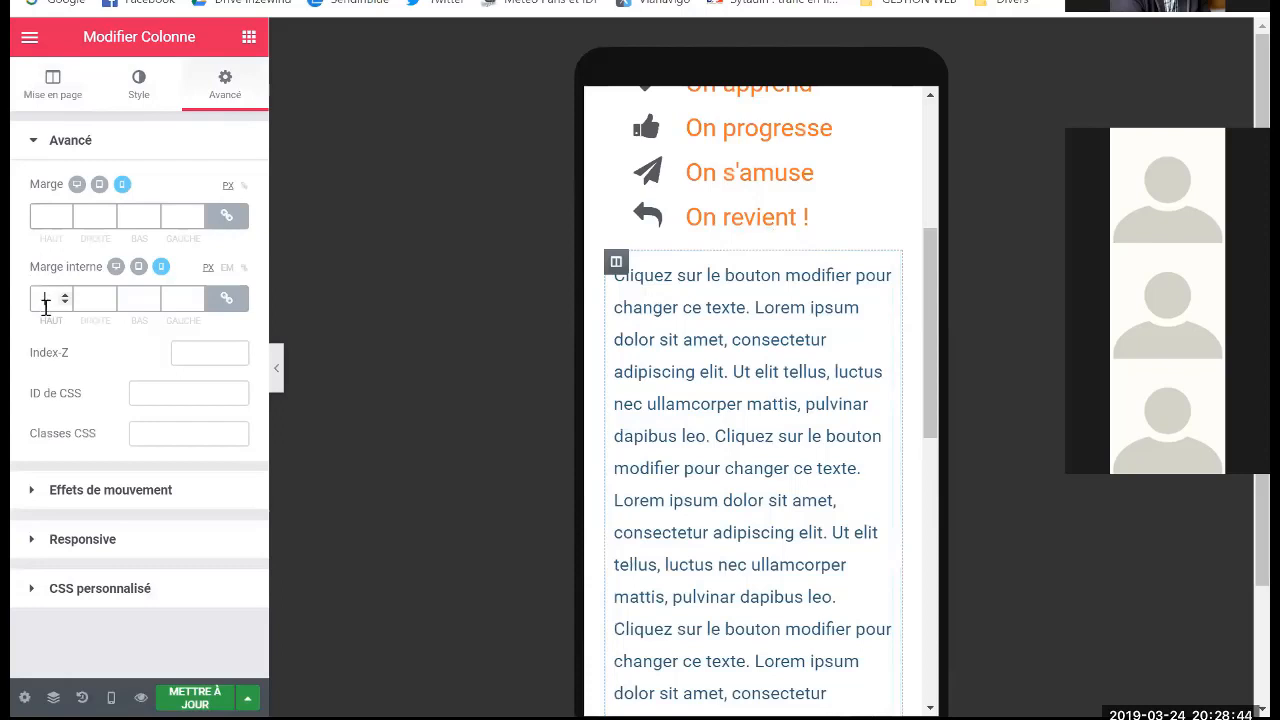
text(0)
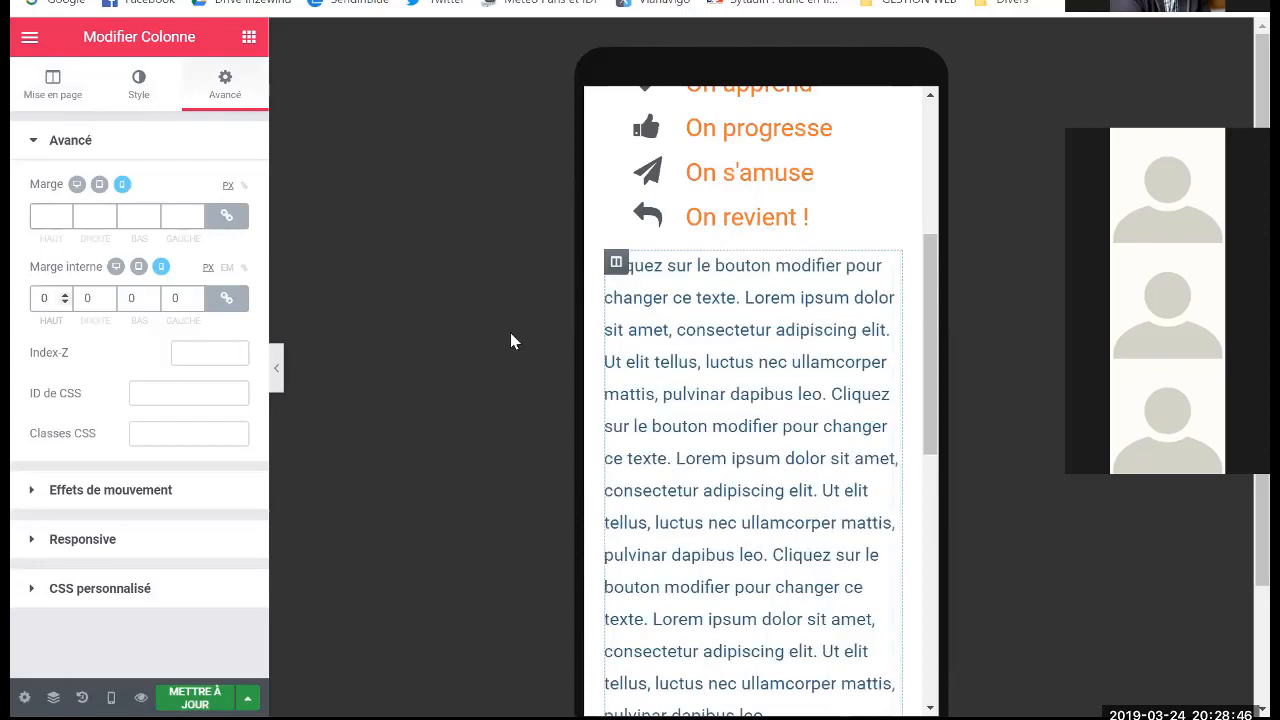
click(606, 212)
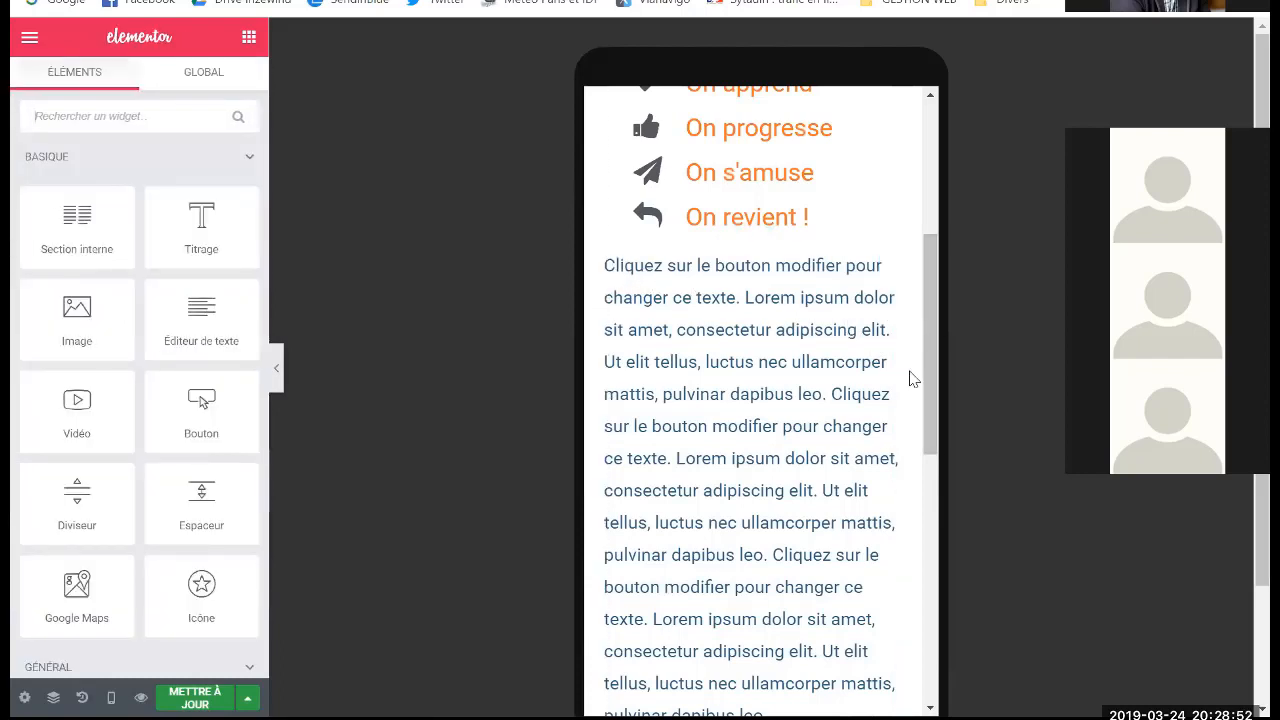
Set the mobile line height of the text block to 1,4 em
drag(930, 358, 929, 361)
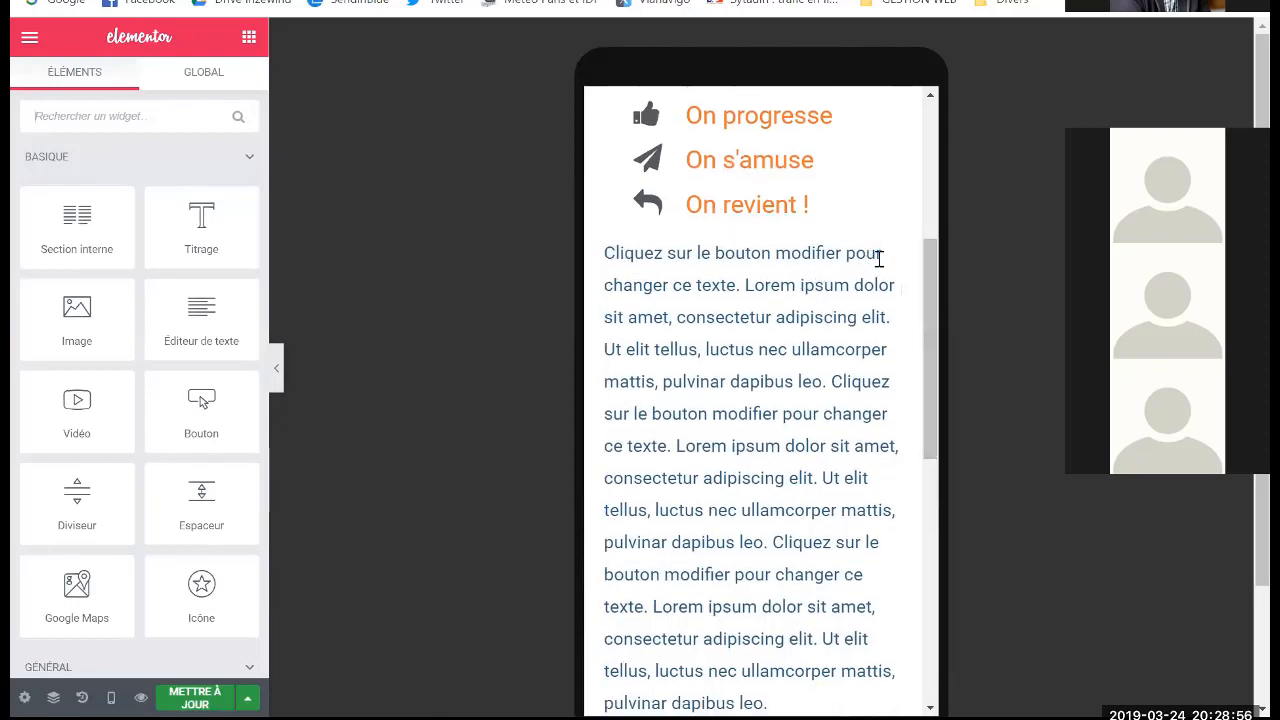
click(879, 254)
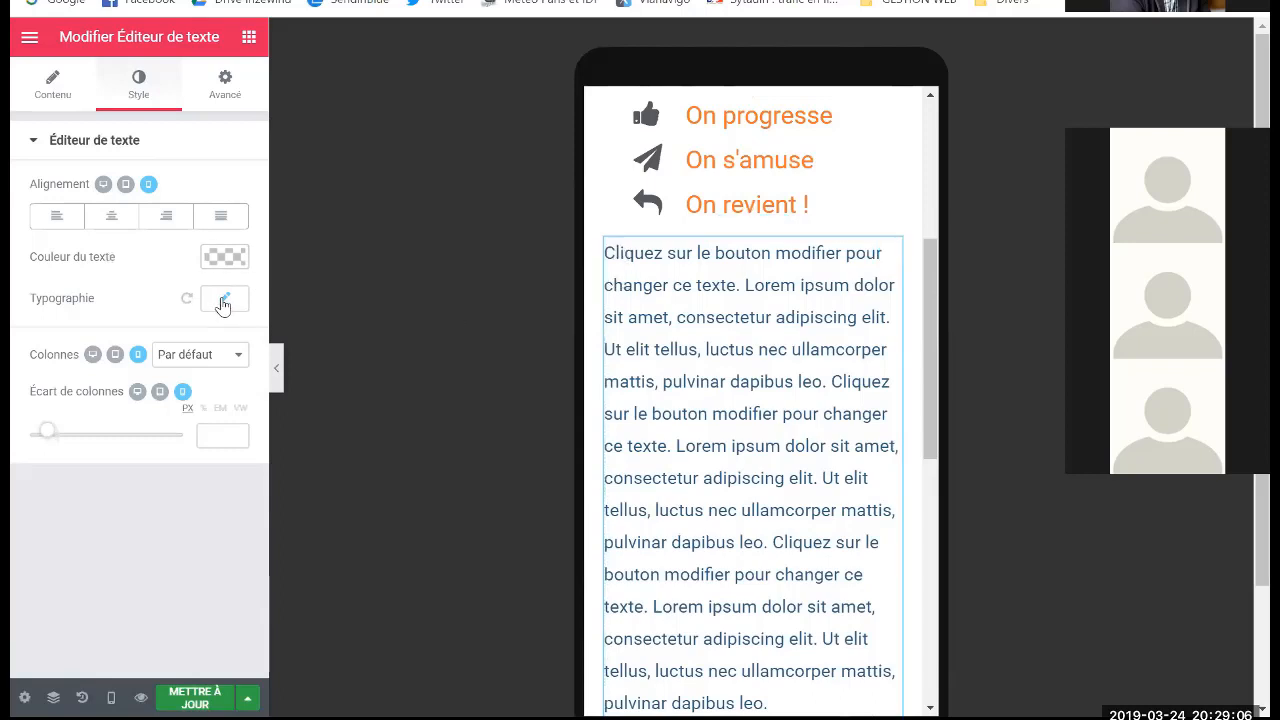
click(223, 302)
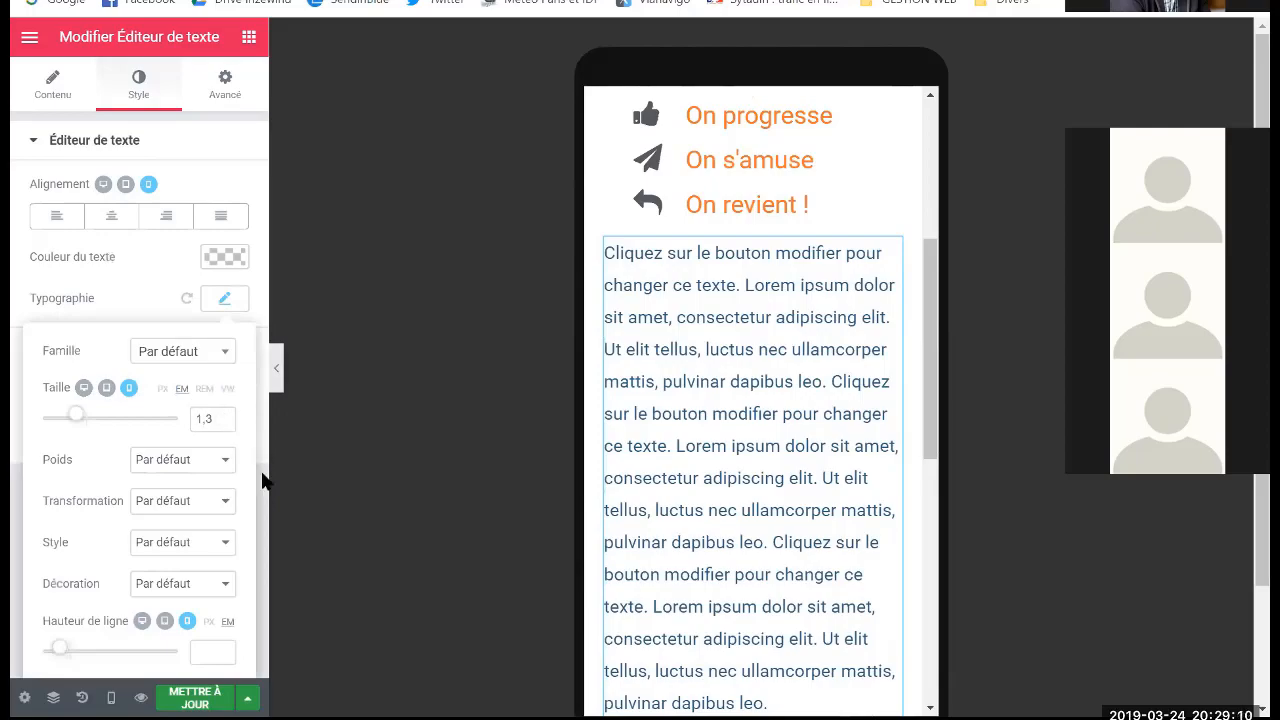
click(265, 482)
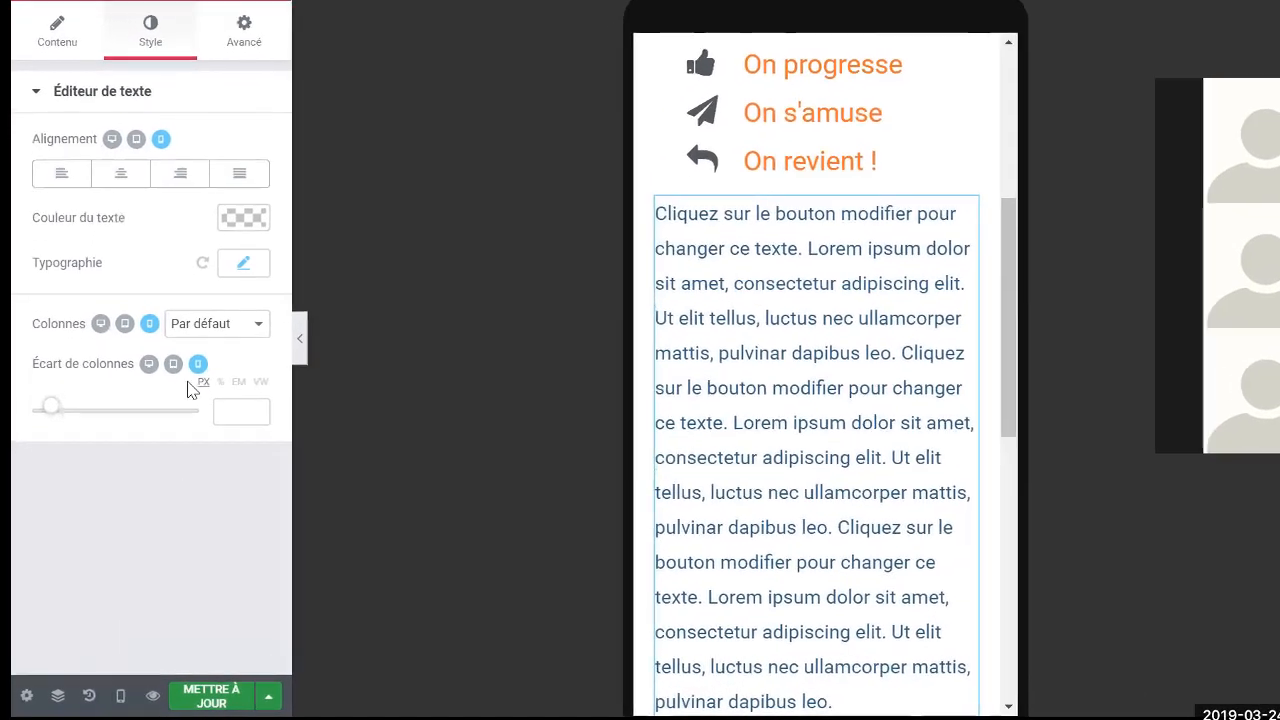
click(242, 264)
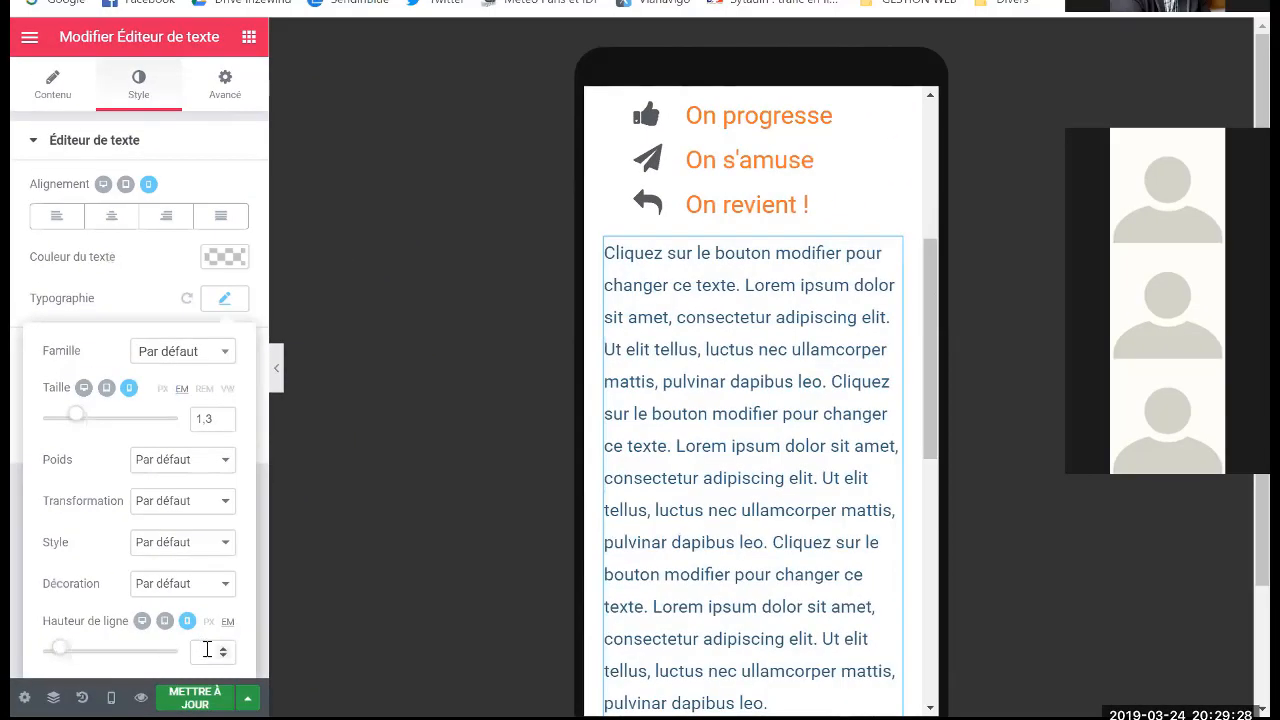
click(207, 650)
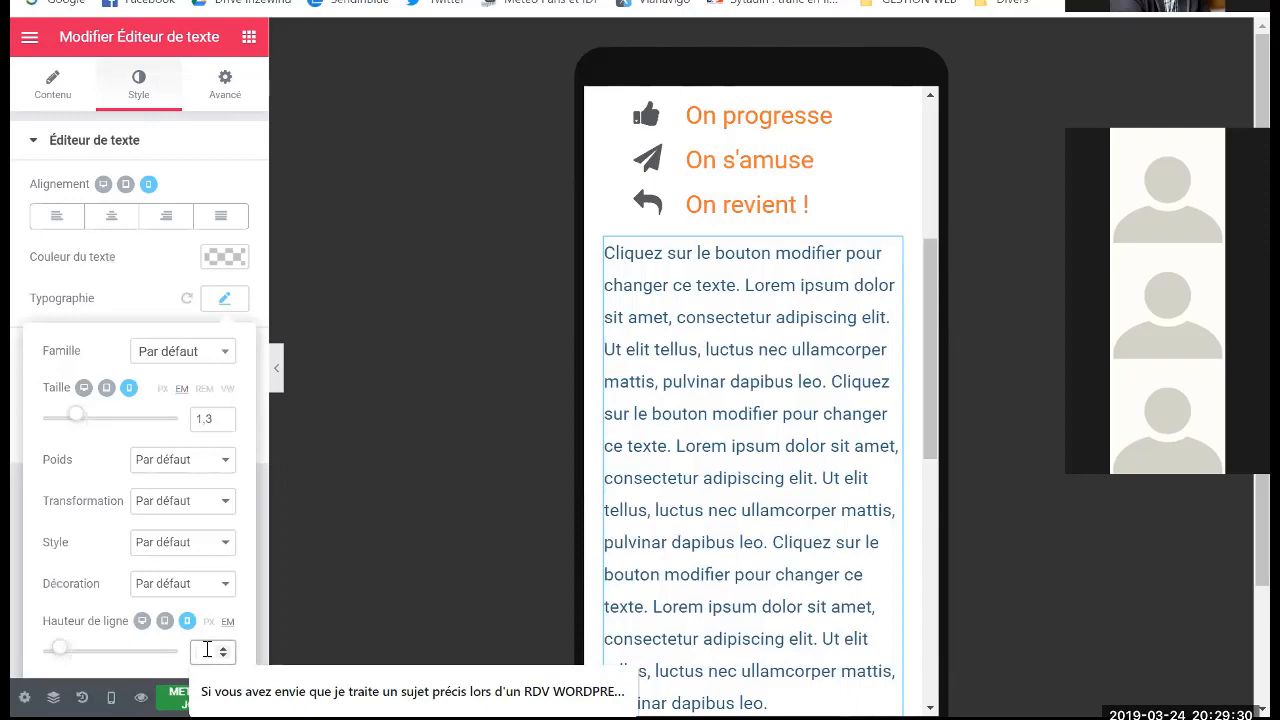
text(1)
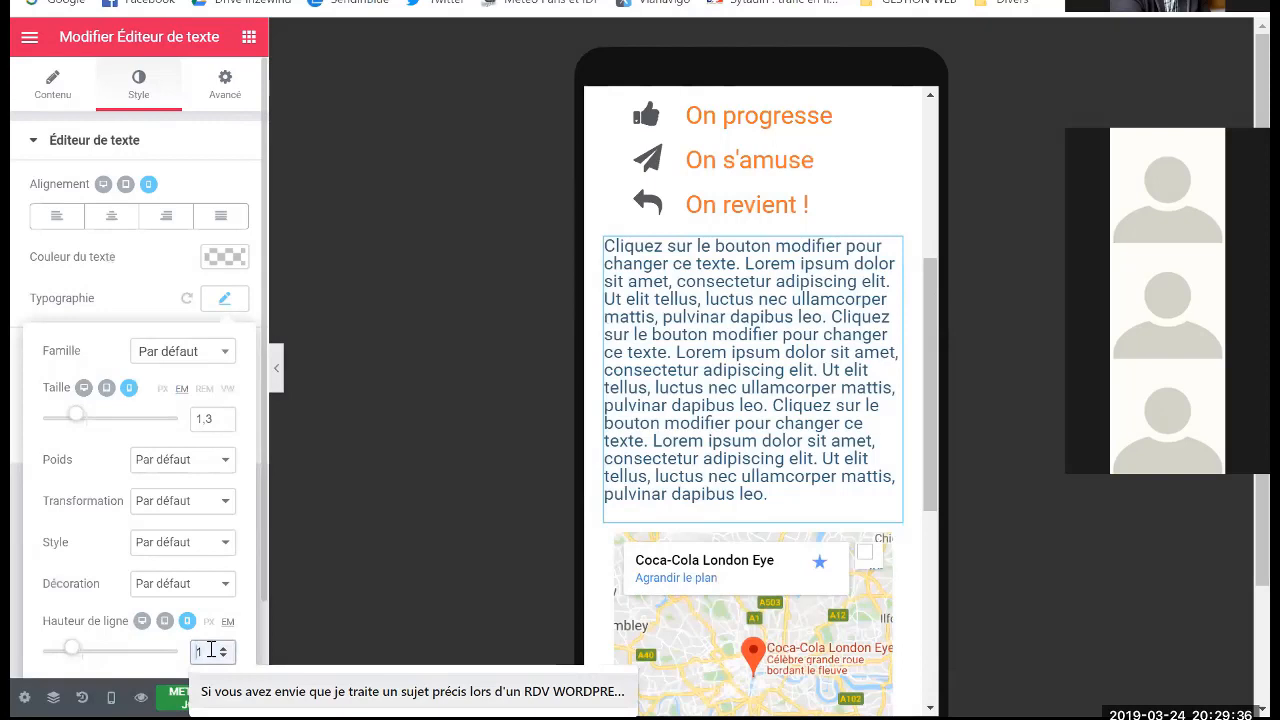
click(223, 648)
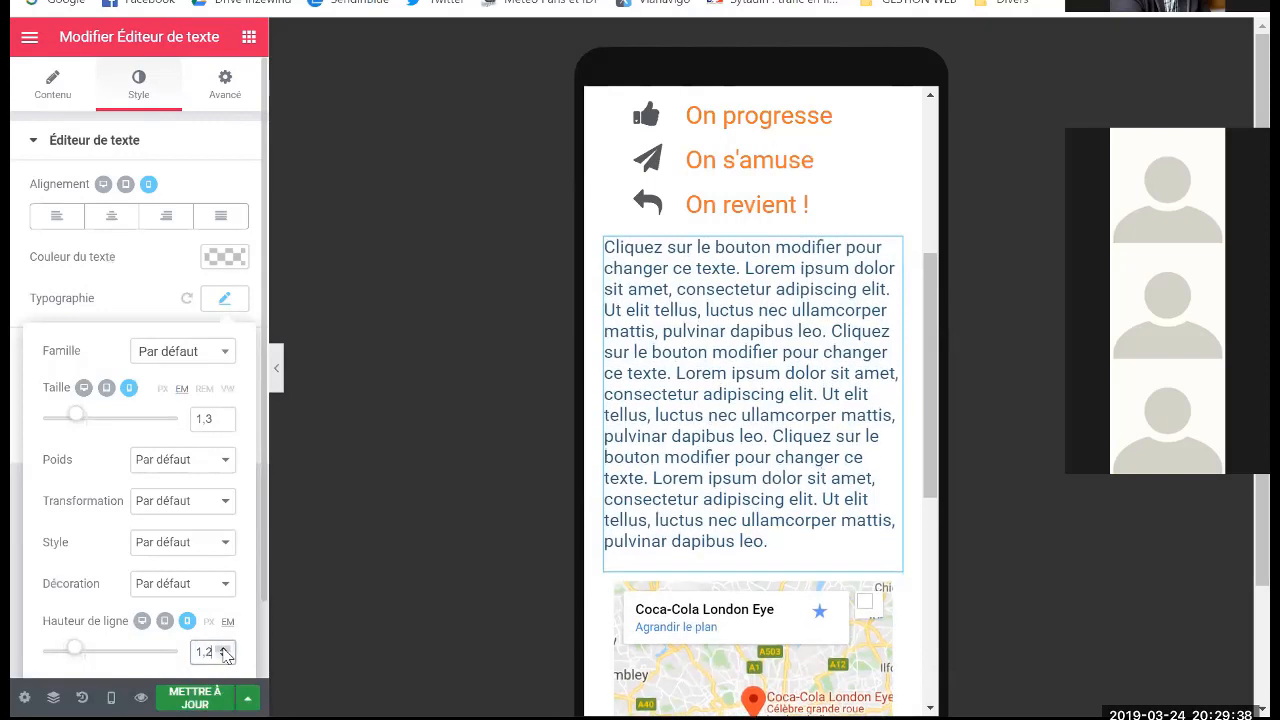
click(223, 648)
click(223, 648)
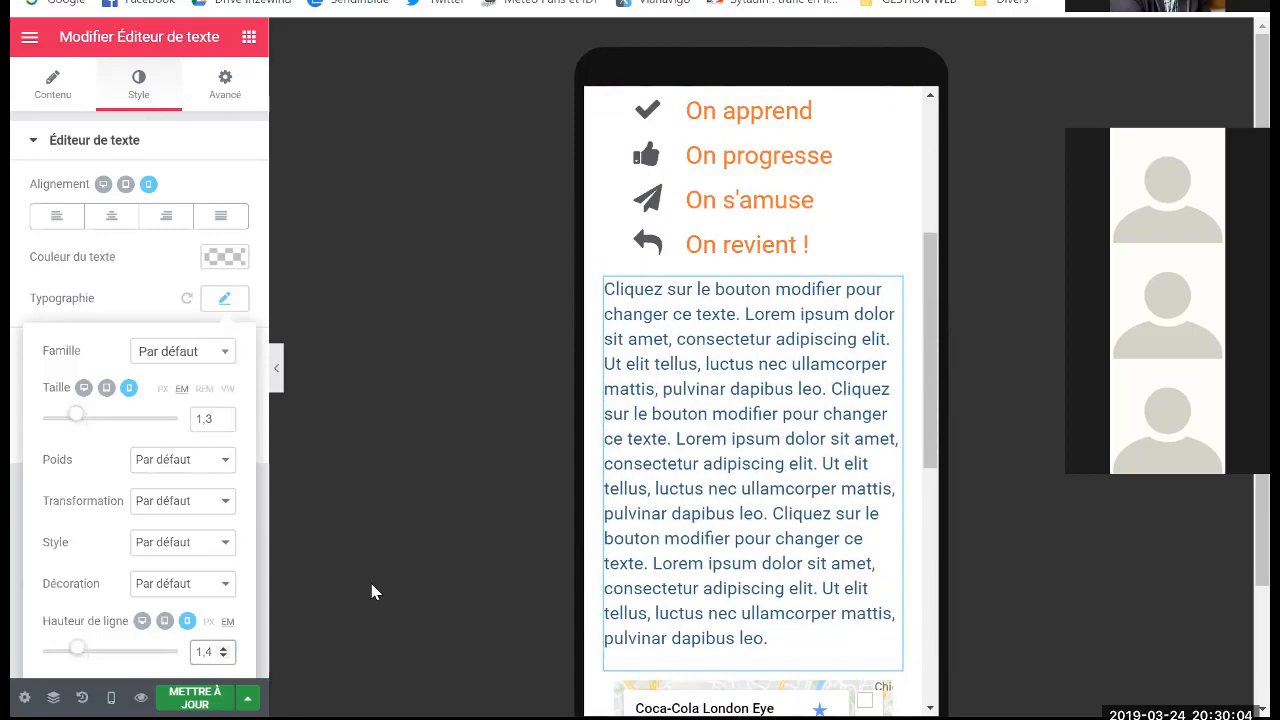
Update the page and review its mobile layout from the map back up to the title
click(190, 697)
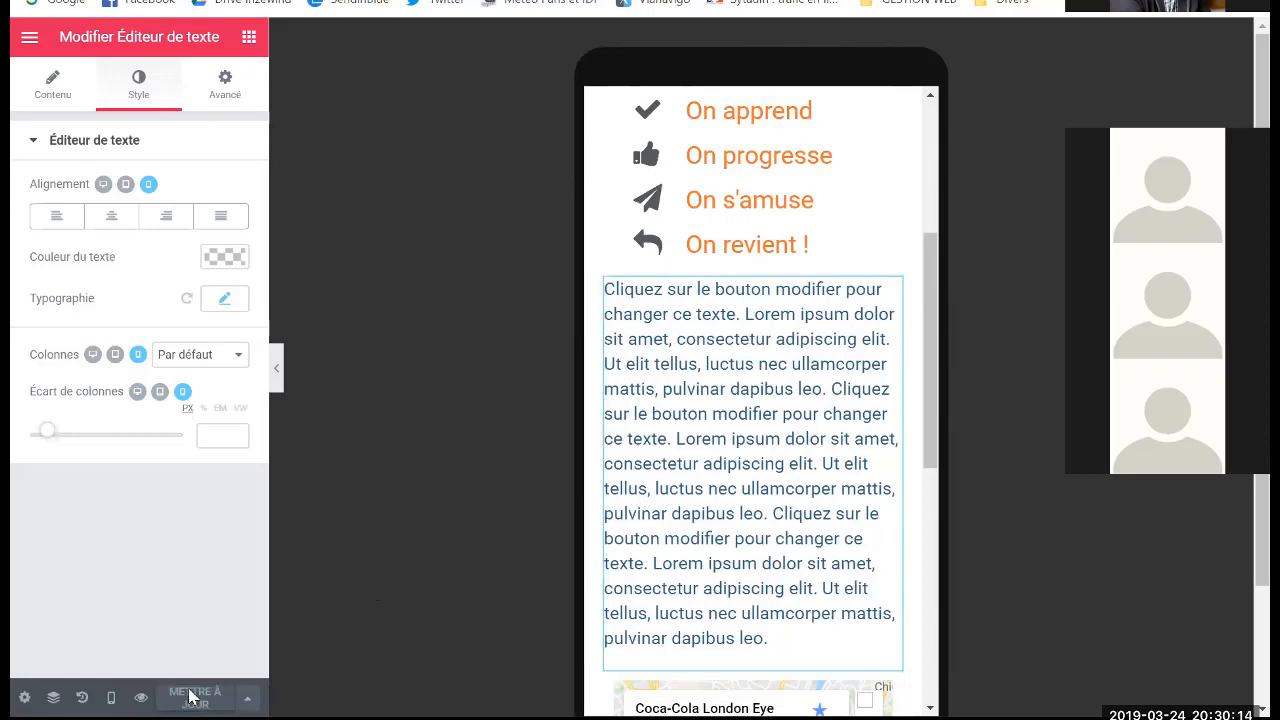
scroll(754, 400, down, 4)
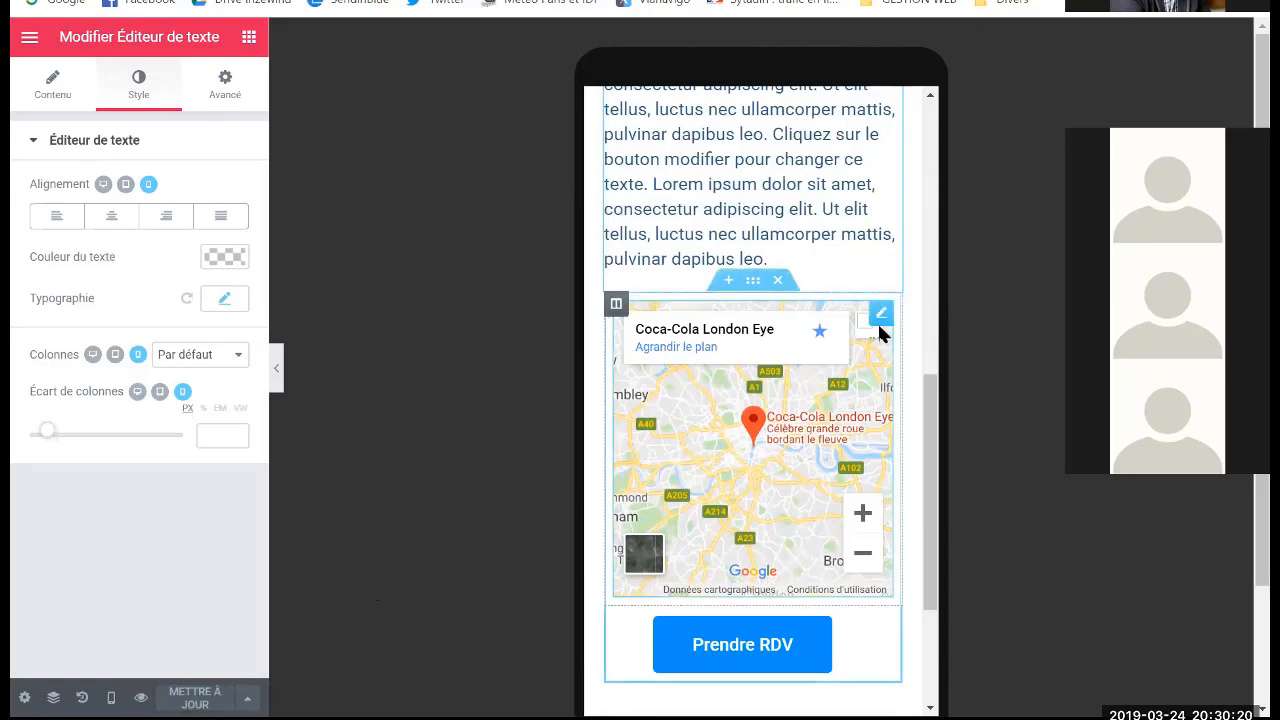
scroll(815, 404, up, 5)
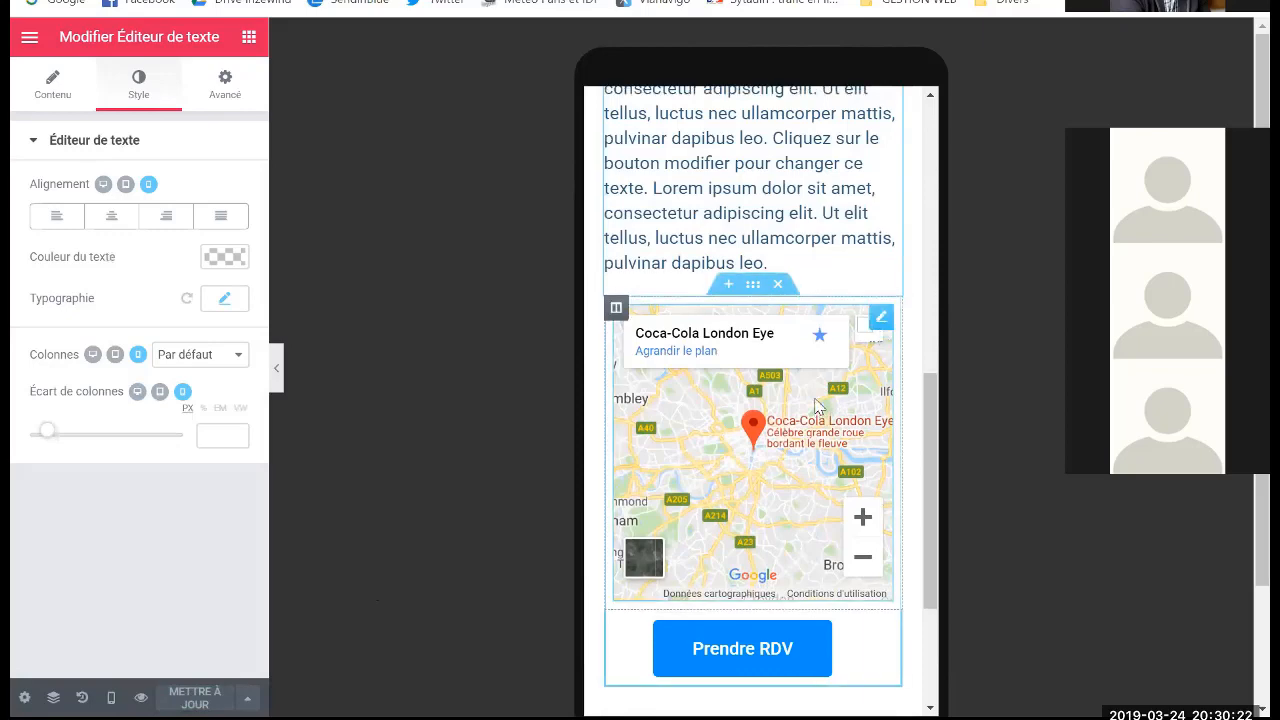
scroll(815, 404, up, 1)
scroll(815, 404, up, 1)
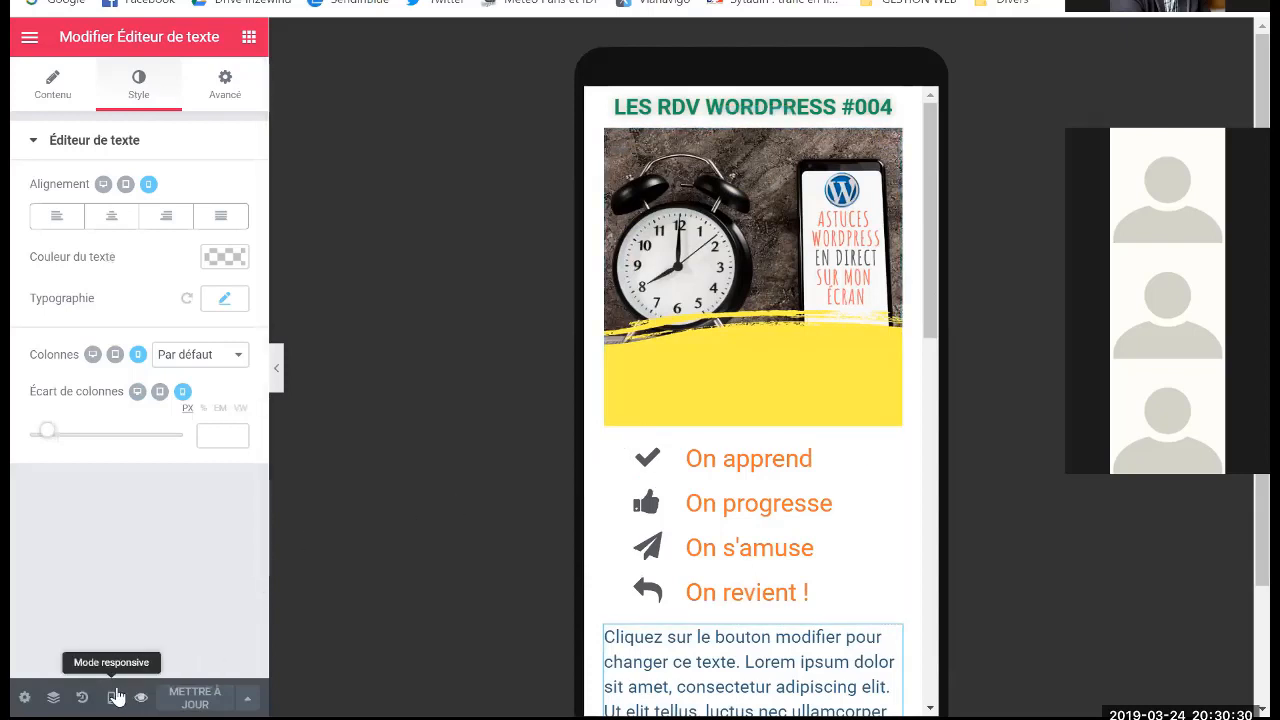
Compare the desktop and mobile previews of the page, ending in the 768px tablet preview
click(112, 698)
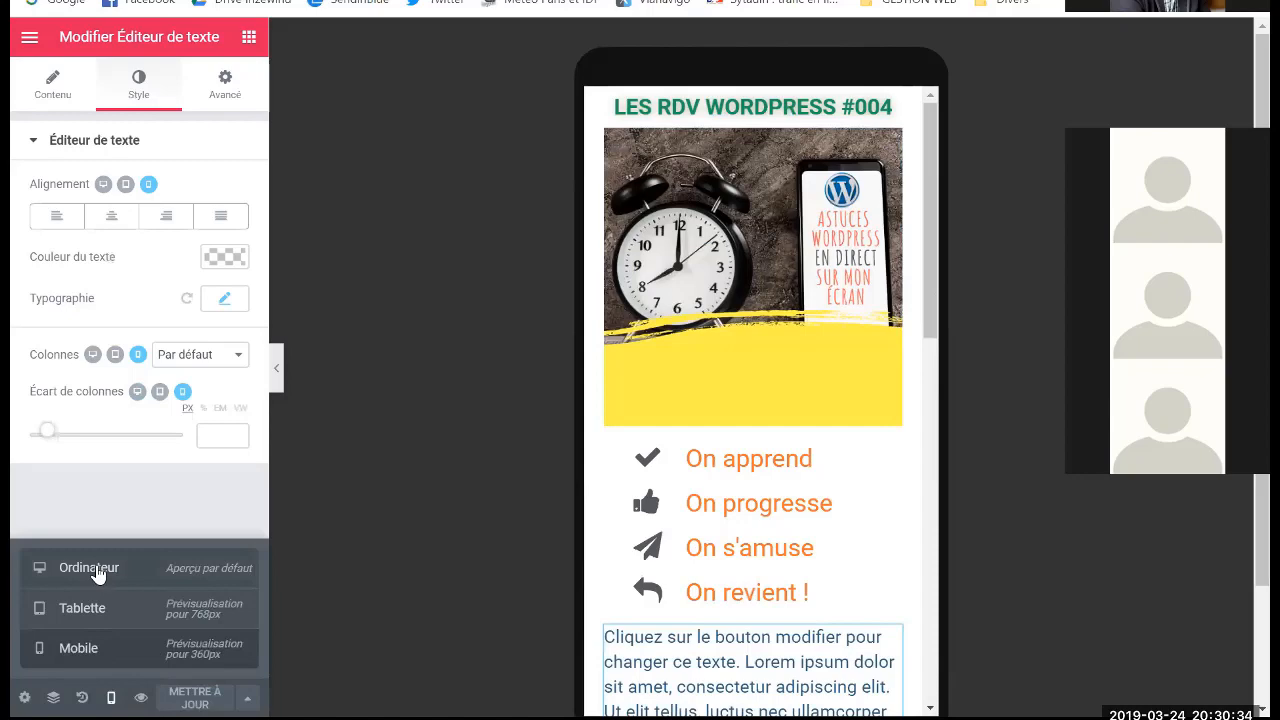
click(90, 568)
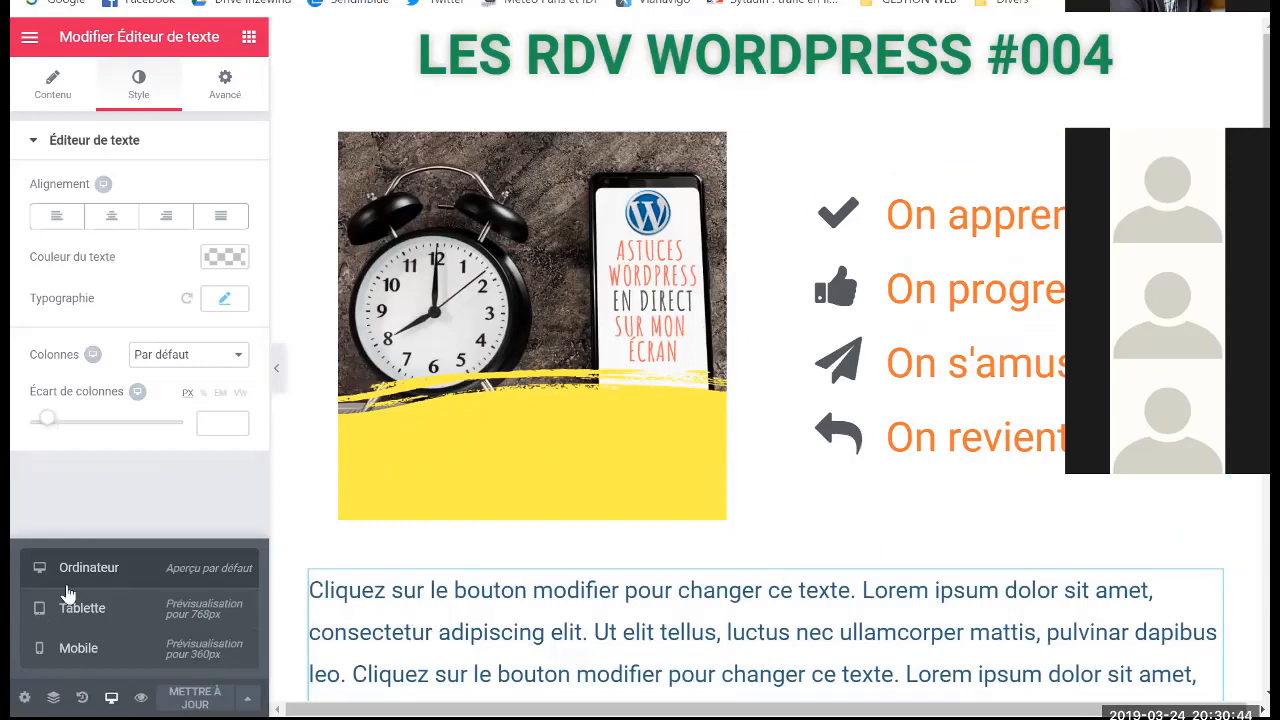
click(86, 656)
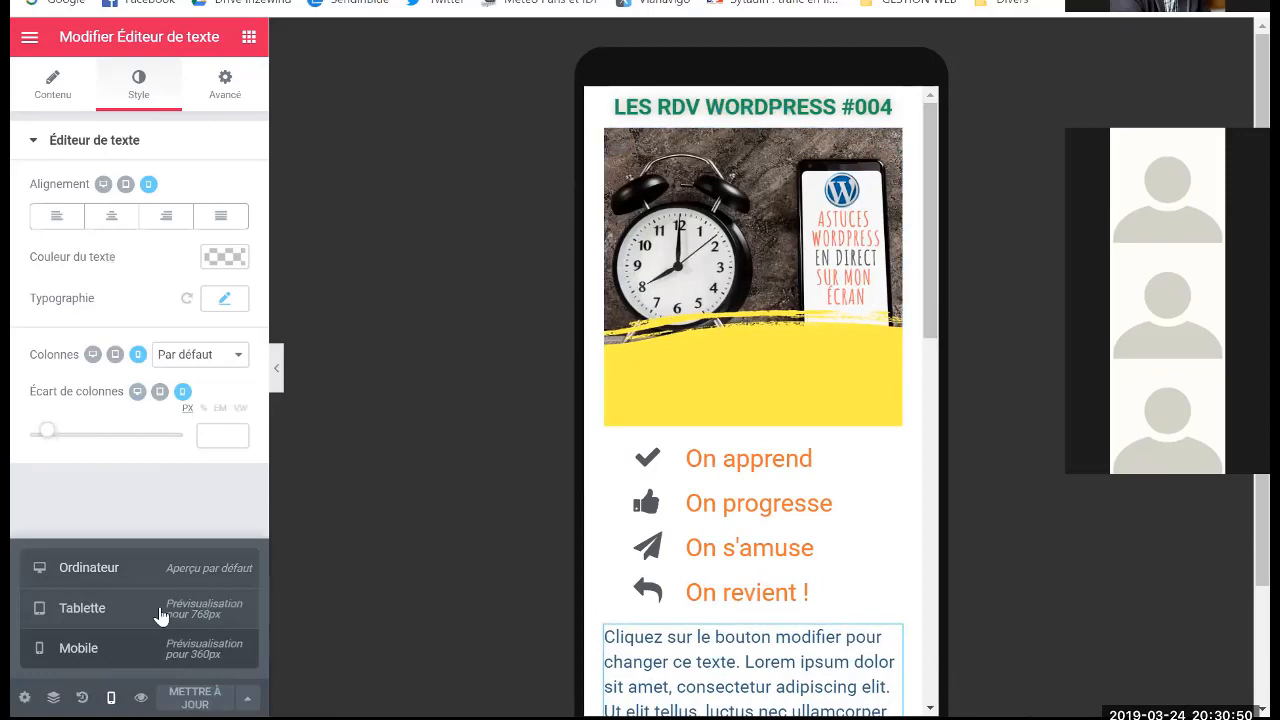
click(145, 612)
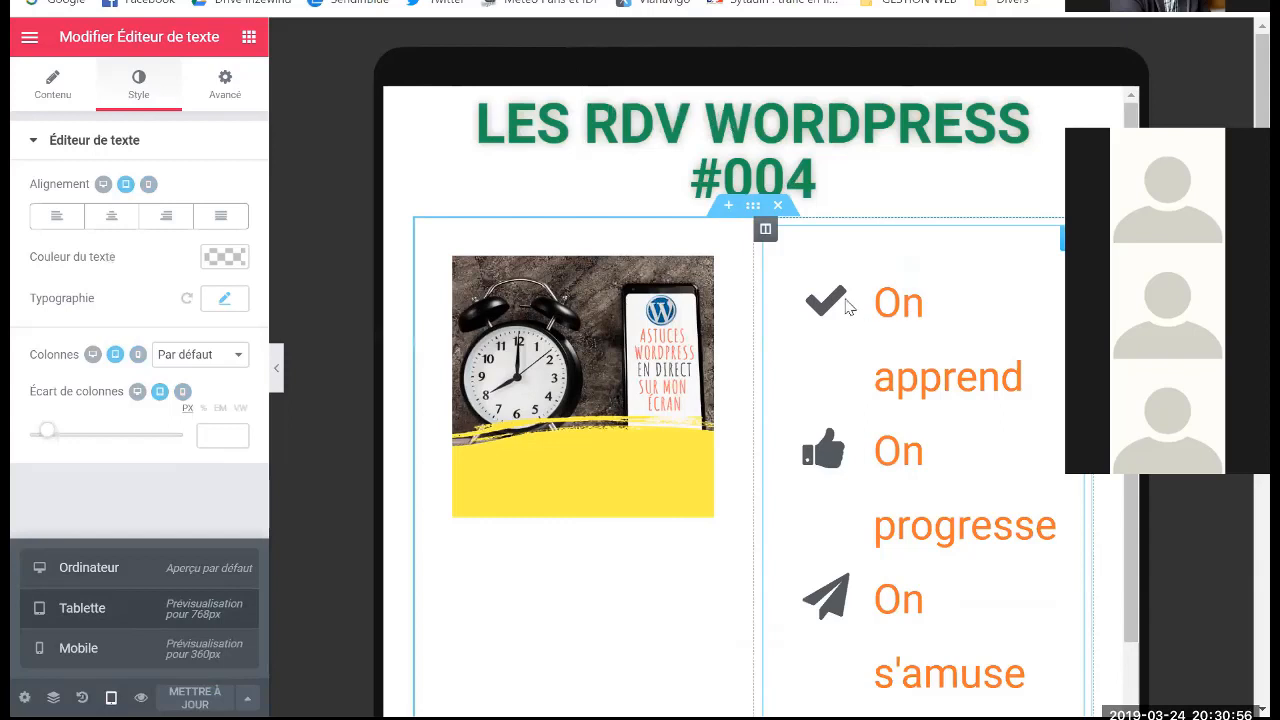
Set the tablet text size of the icon list to 2 em
click(904, 336)
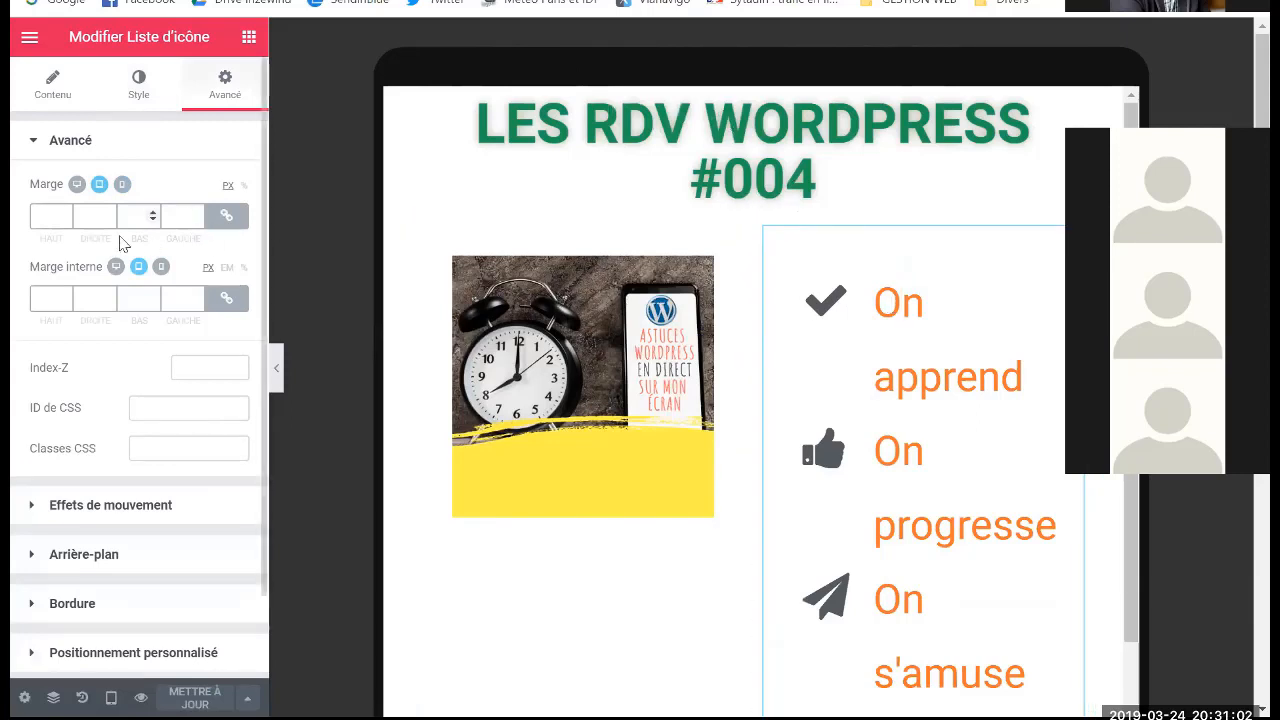
click(138, 88)
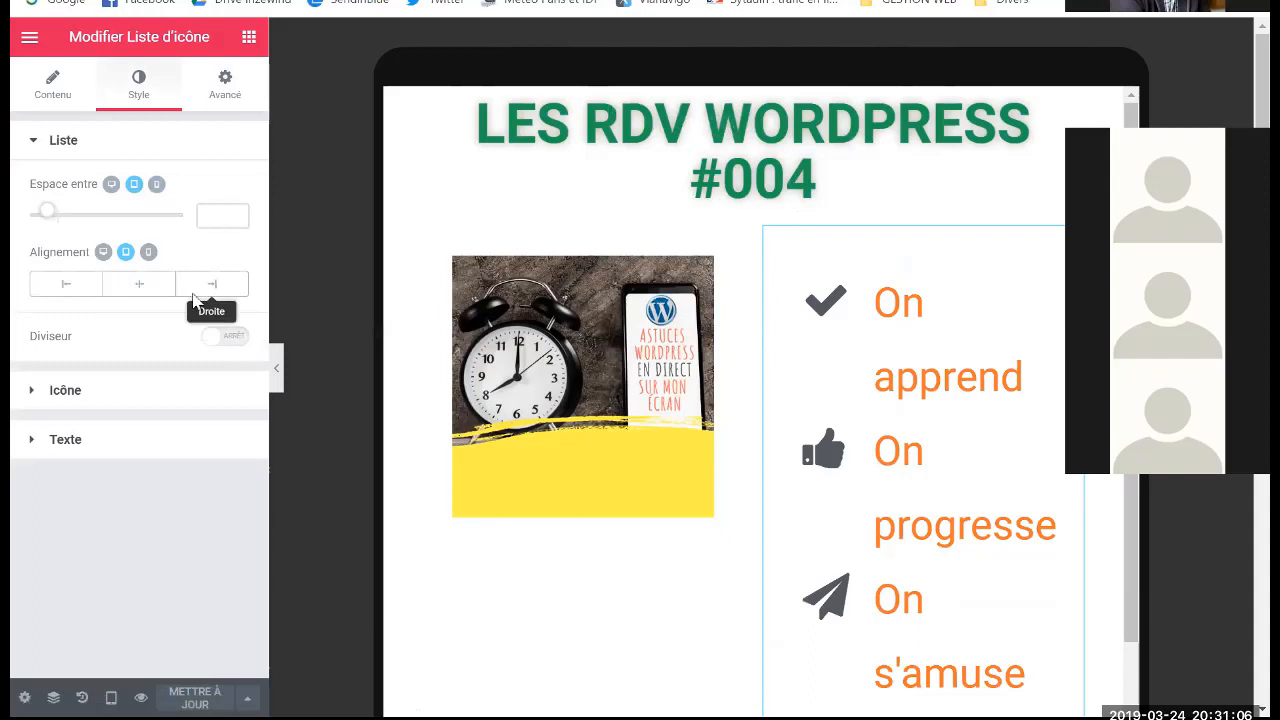
click(94, 439)
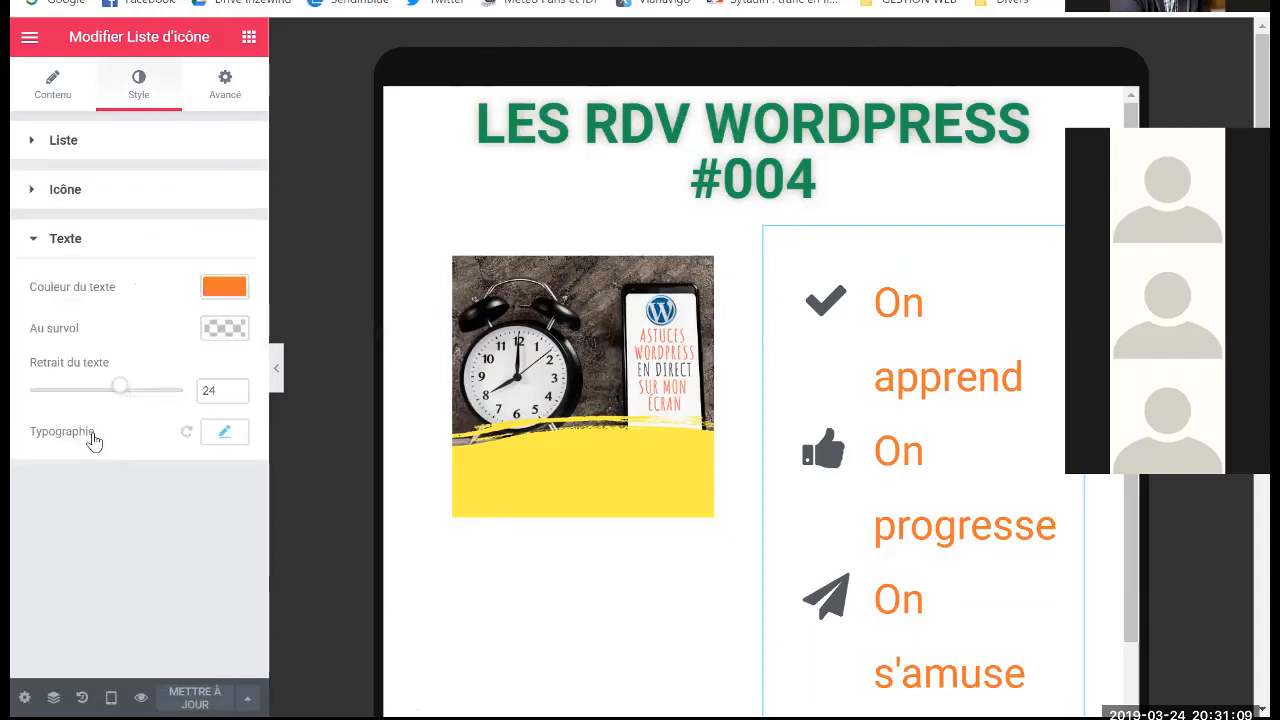
click(219, 433)
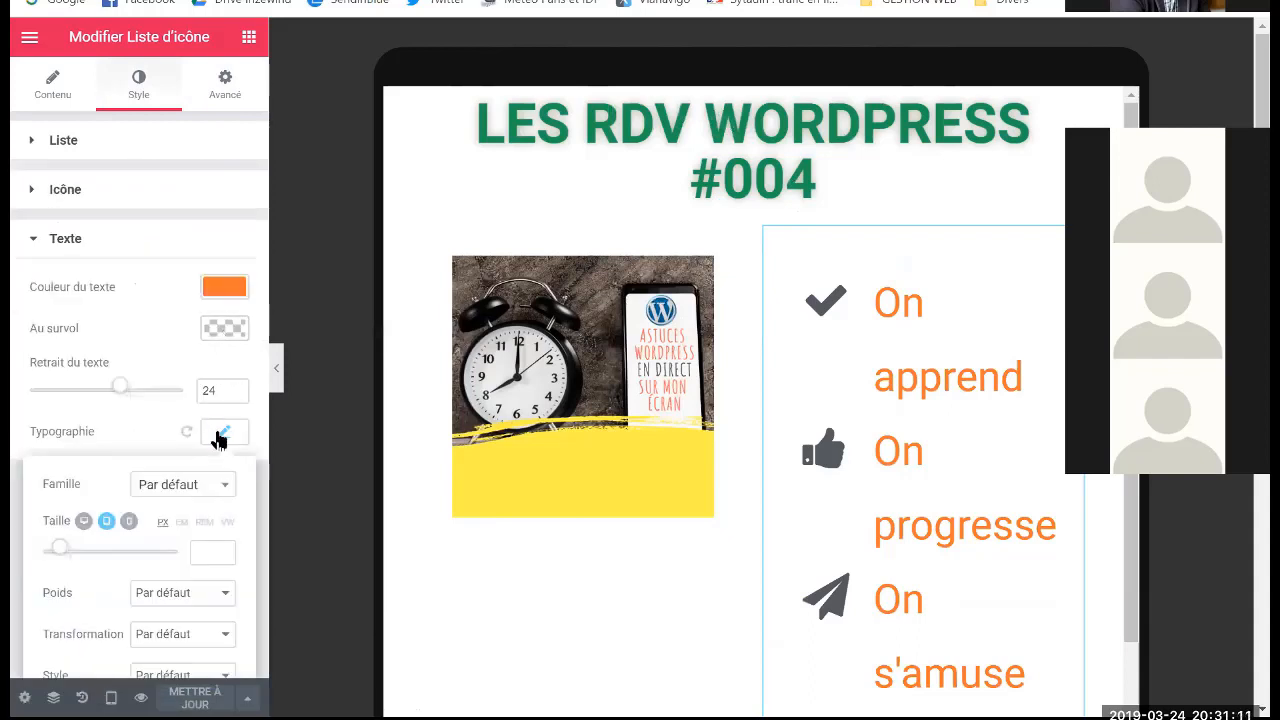
click(182, 522)
click(208, 551)
text(2)
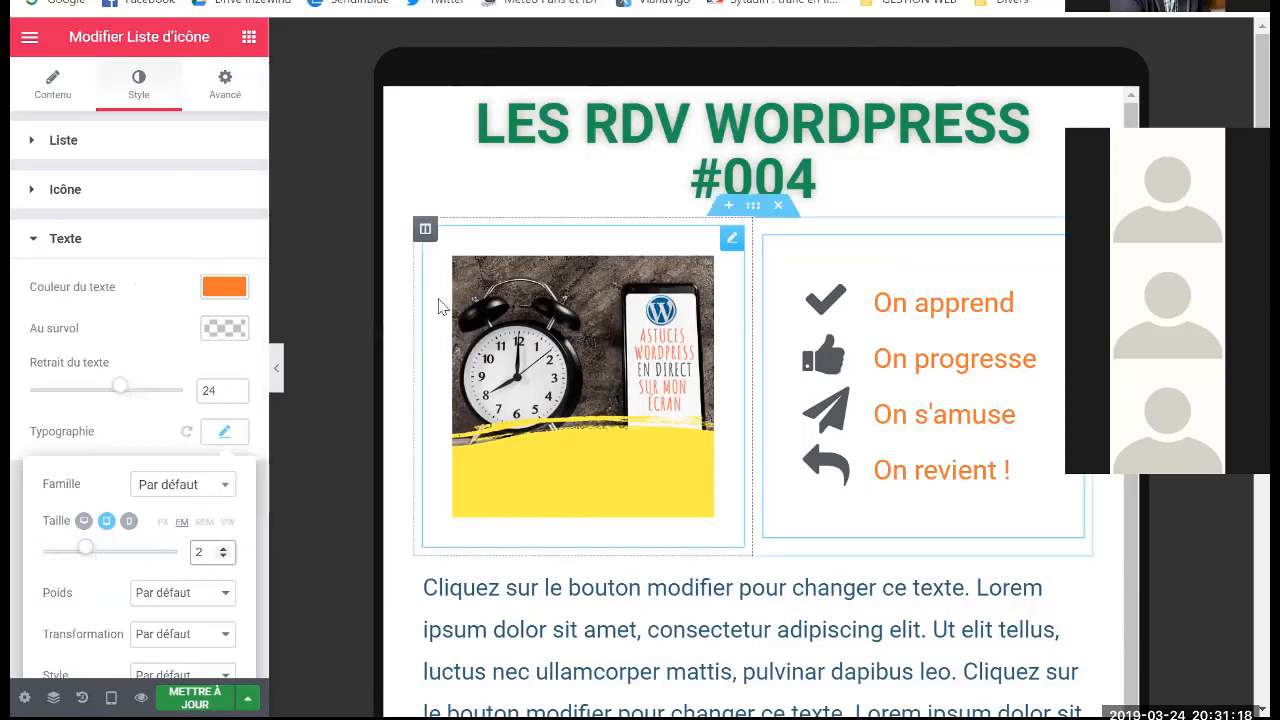
click(262, 472)
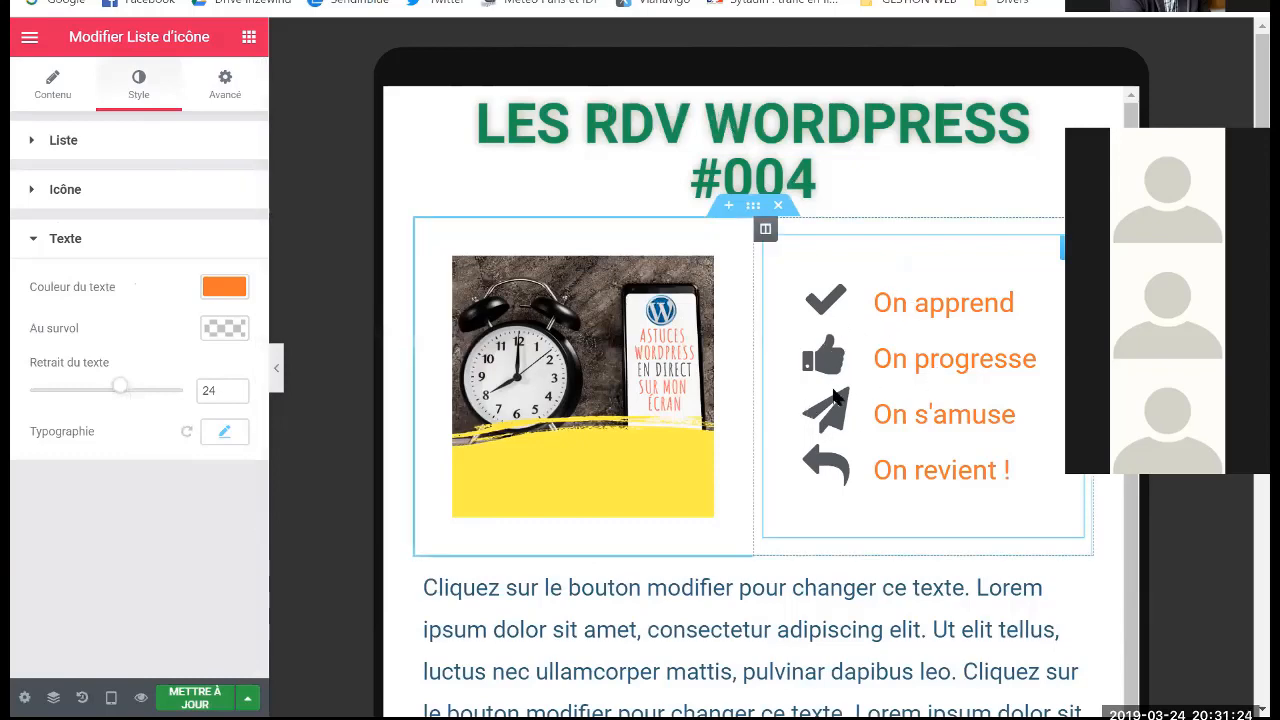
Compare the mobile and desktop previews of the page, ending in the 360px mobile preview
click(113, 698)
click(108, 650)
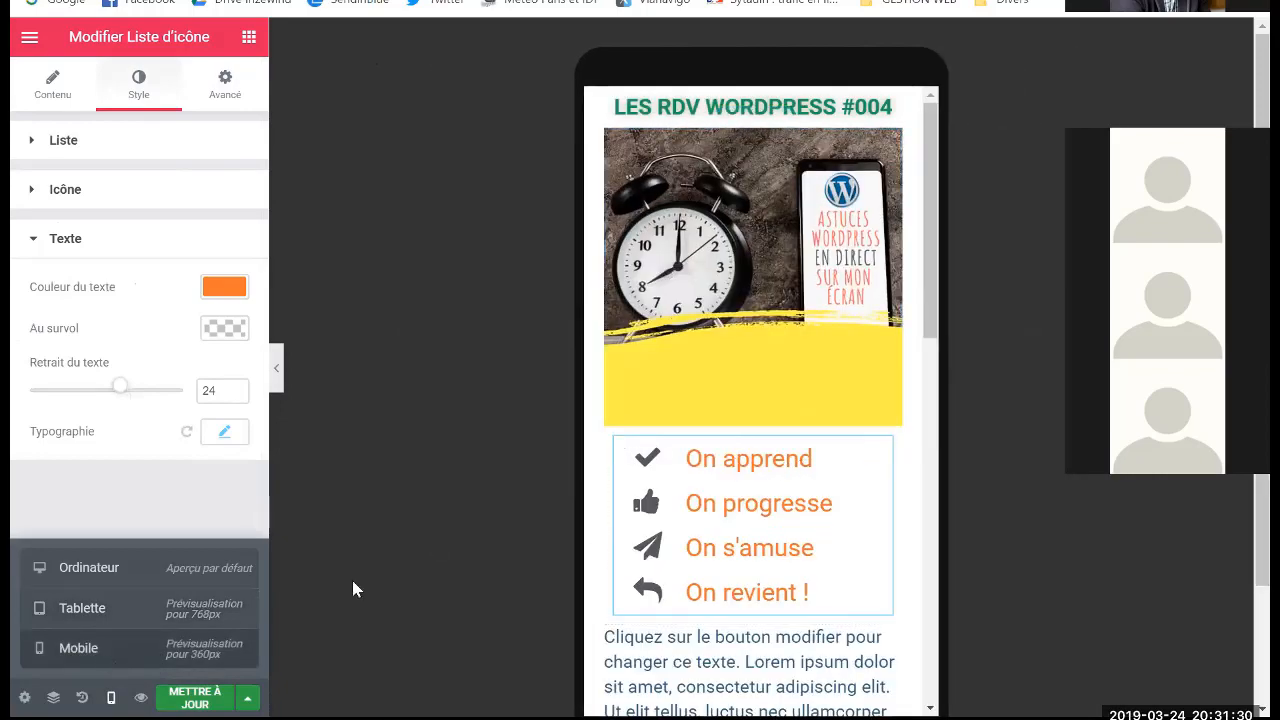
click(132, 568)
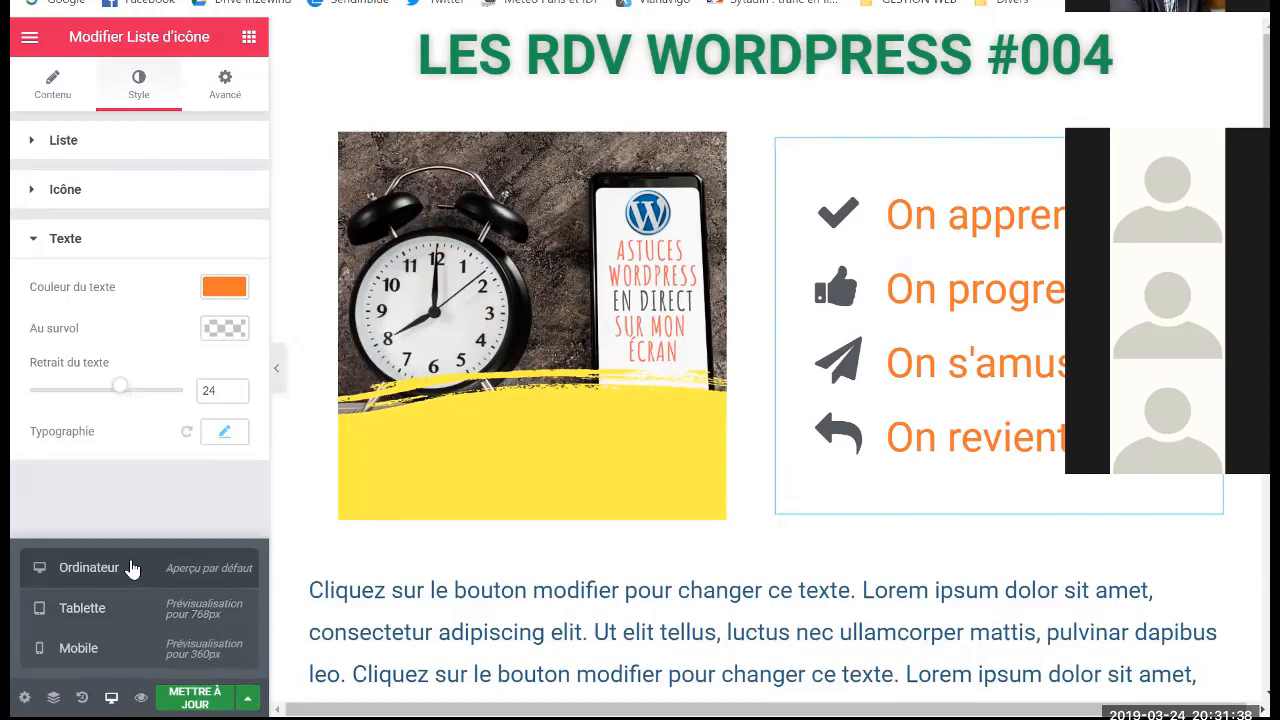
click(97, 647)
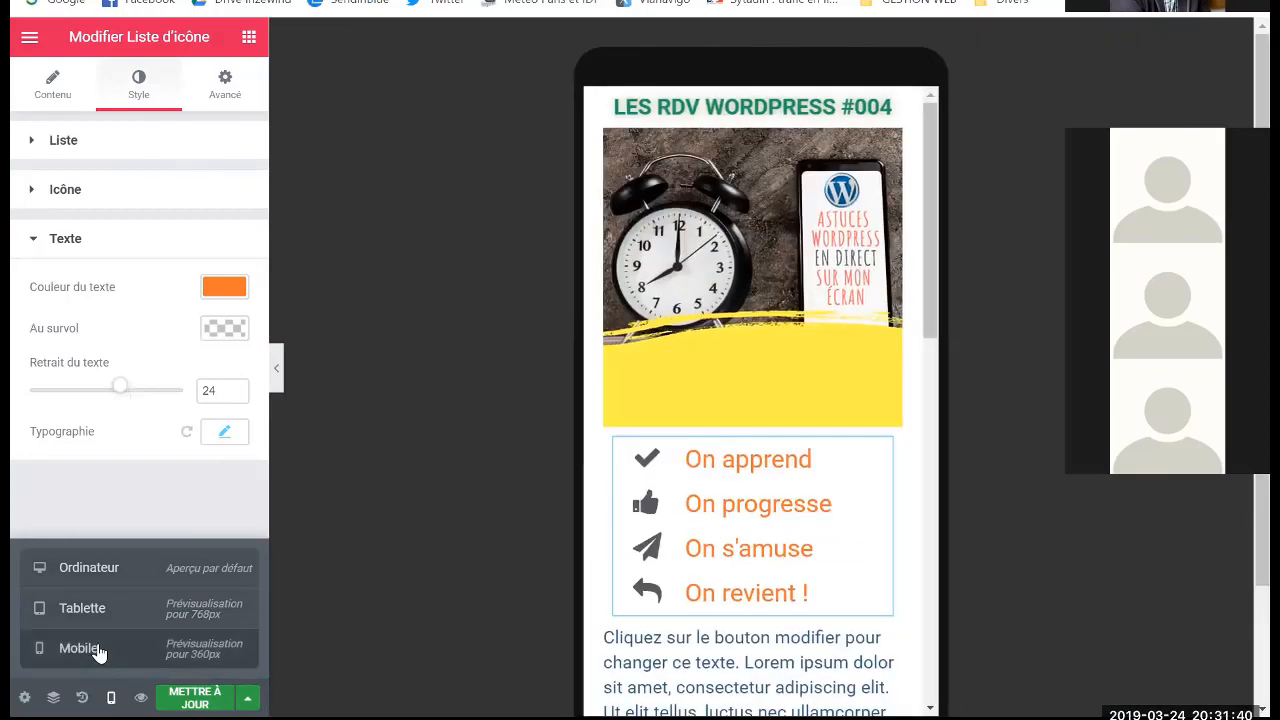
Set the mobile margins and inner margins of the Google Maps widget to 0 px on all sides
drag(937, 310, 943, 596)
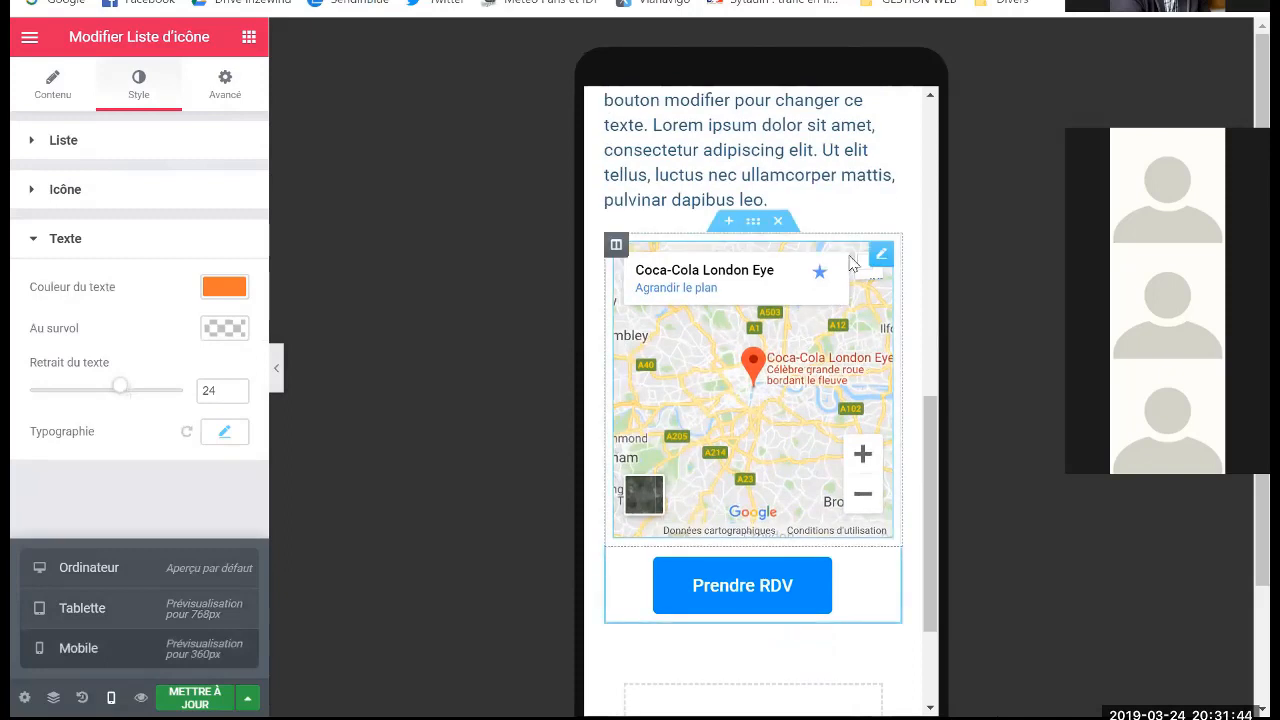
click(879, 255)
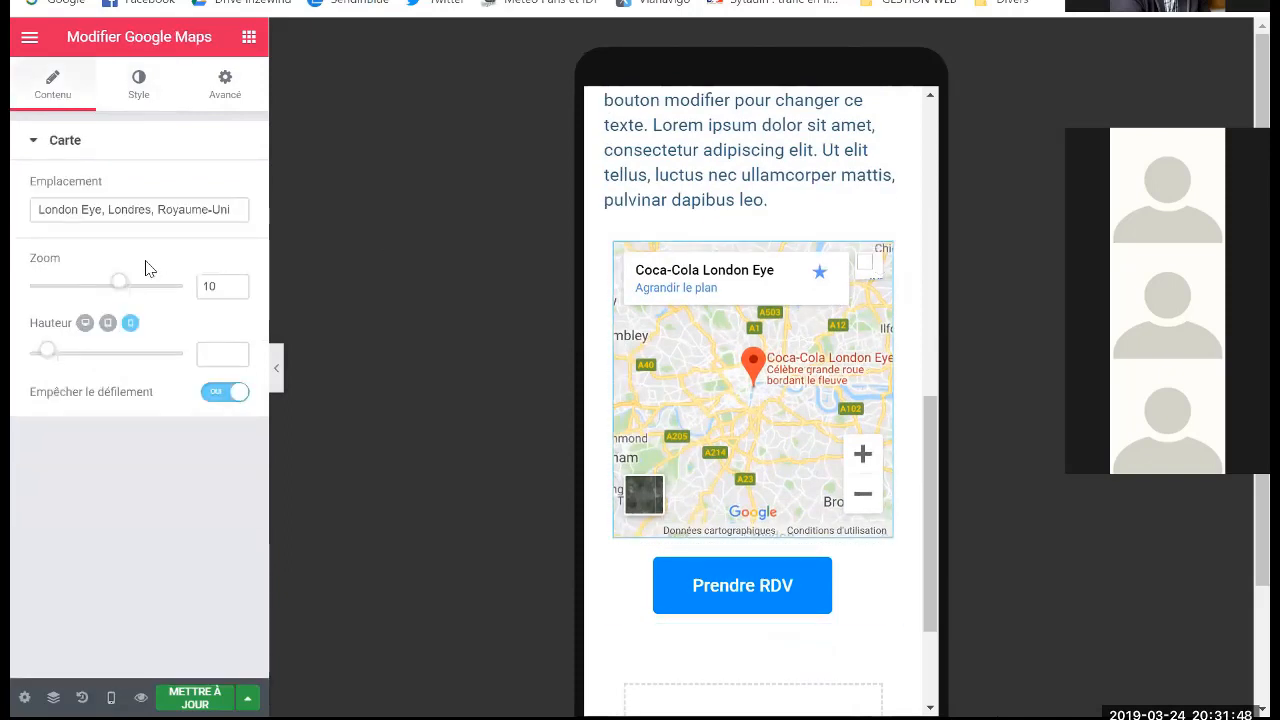
click(132, 88)
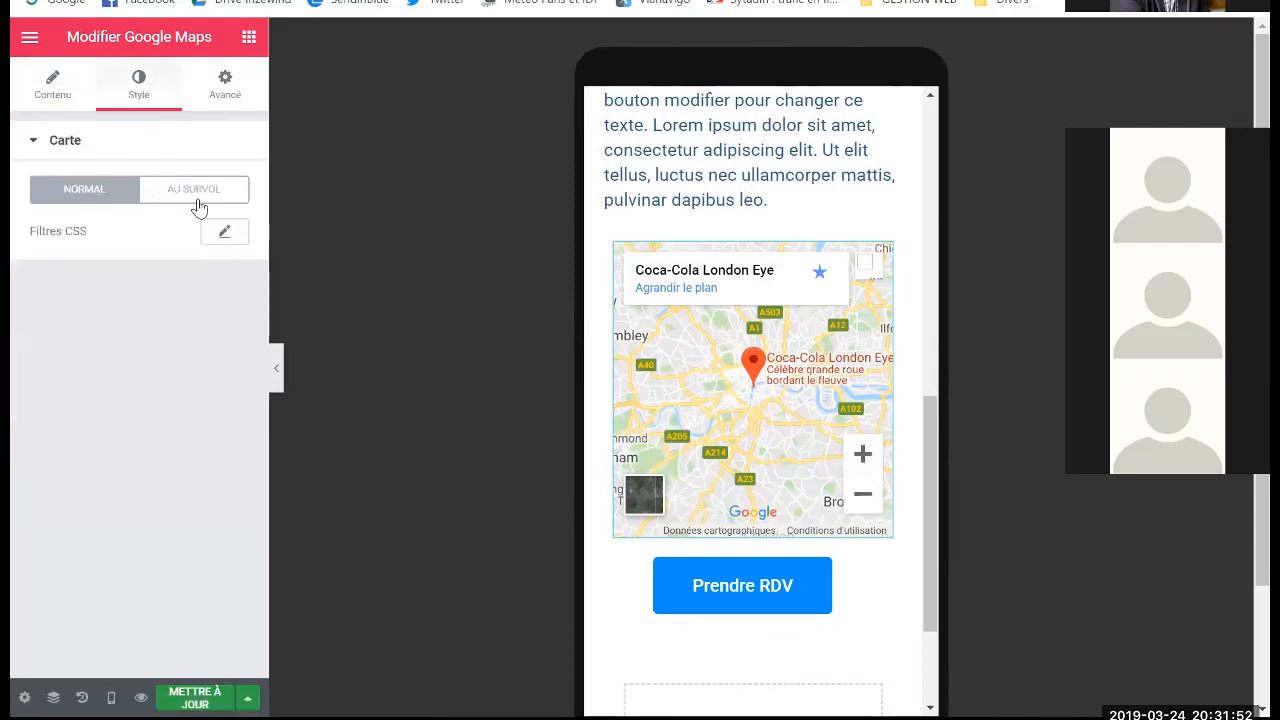
click(221, 92)
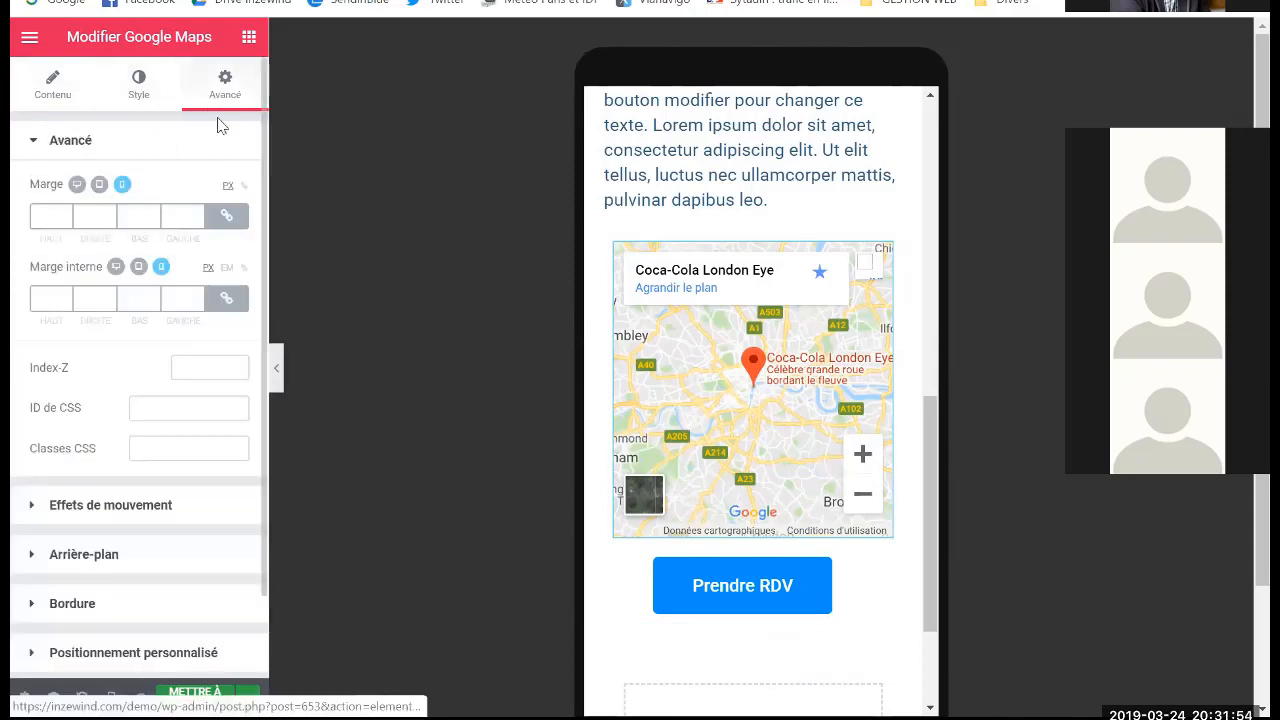
click(47, 218)
text(0)
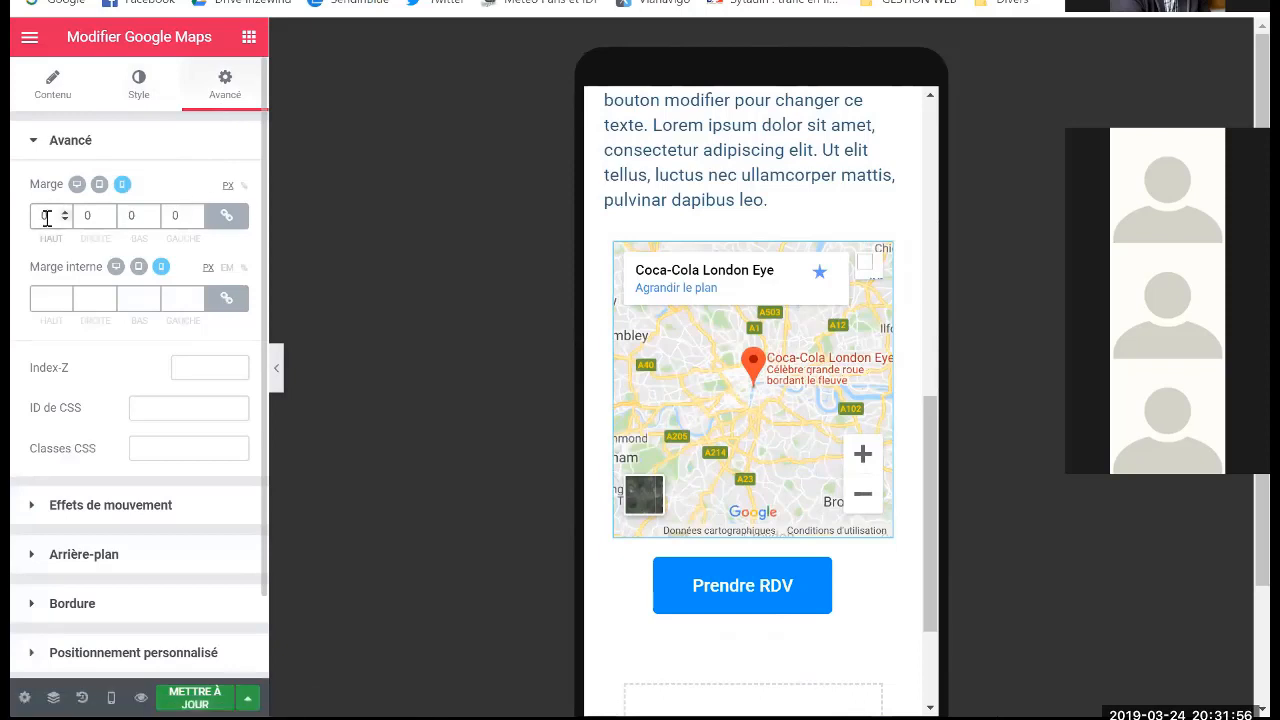
click(39, 302)
text(0)
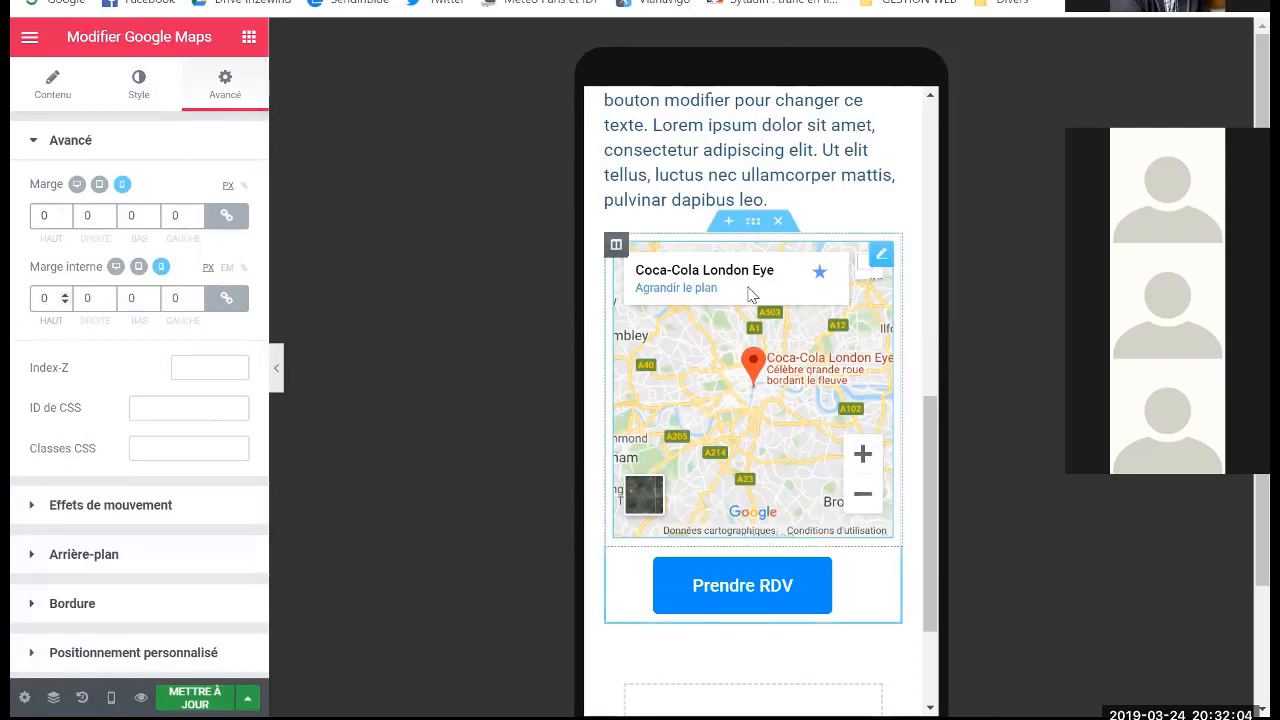
Set the mobile margins and inner margins of the map's column to 0 px on all sides
click(617, 246)
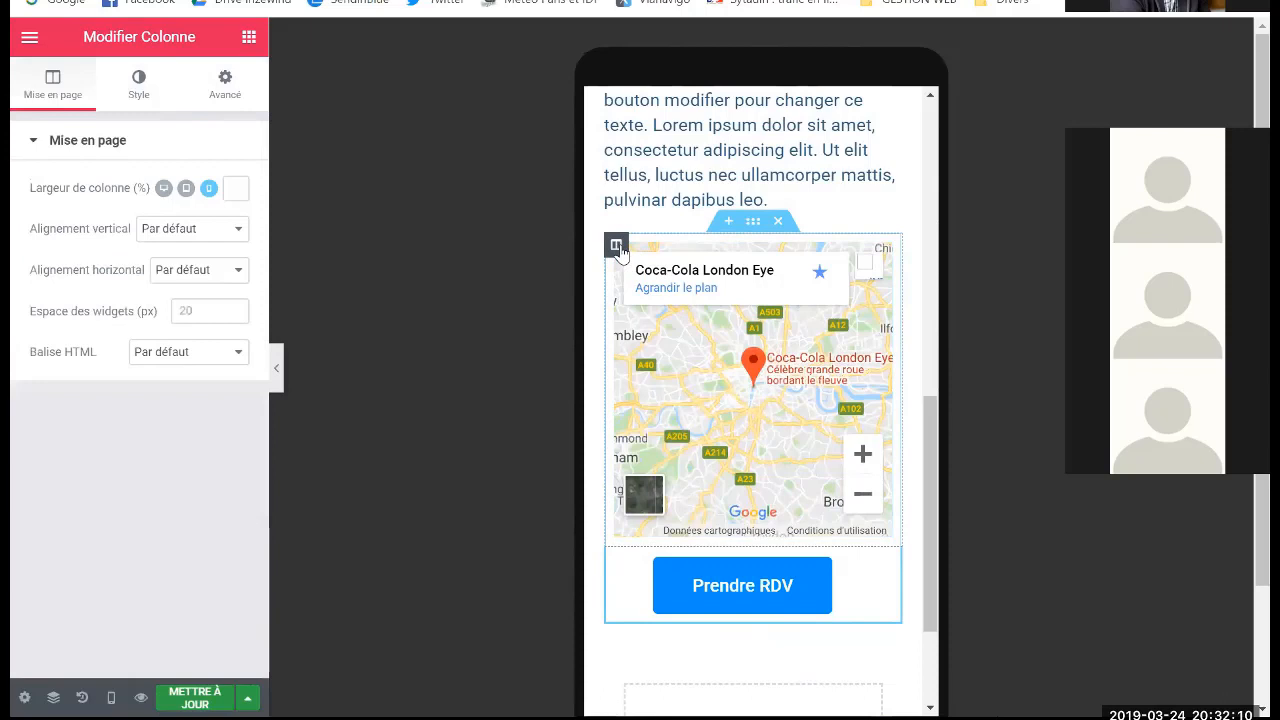
click(225, 88)
click(47, 217)
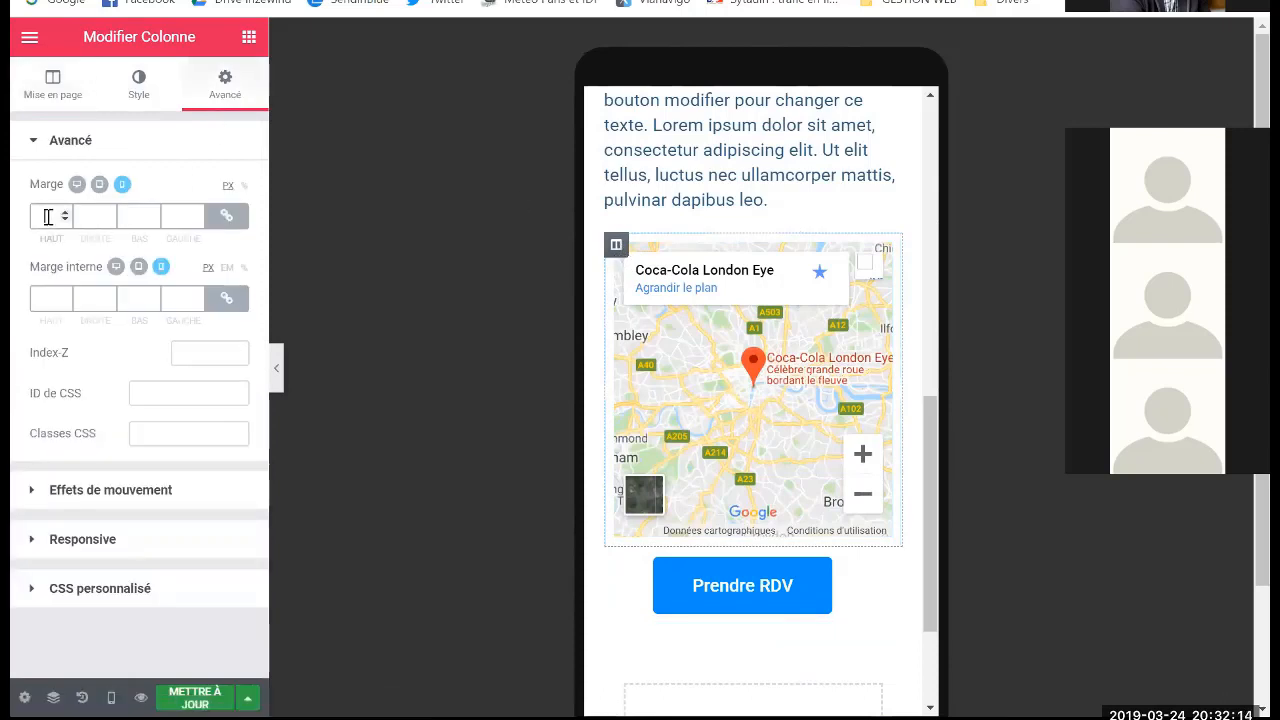
text(0)
click(48, 301)
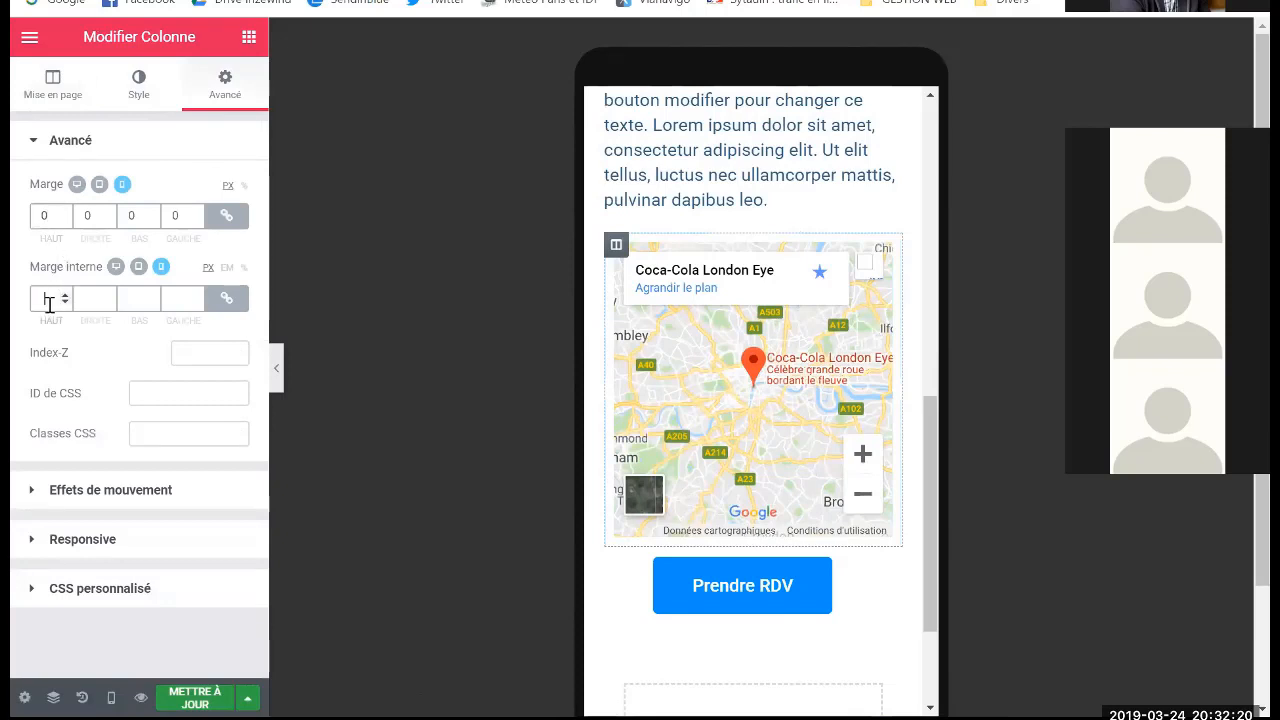
text(0)
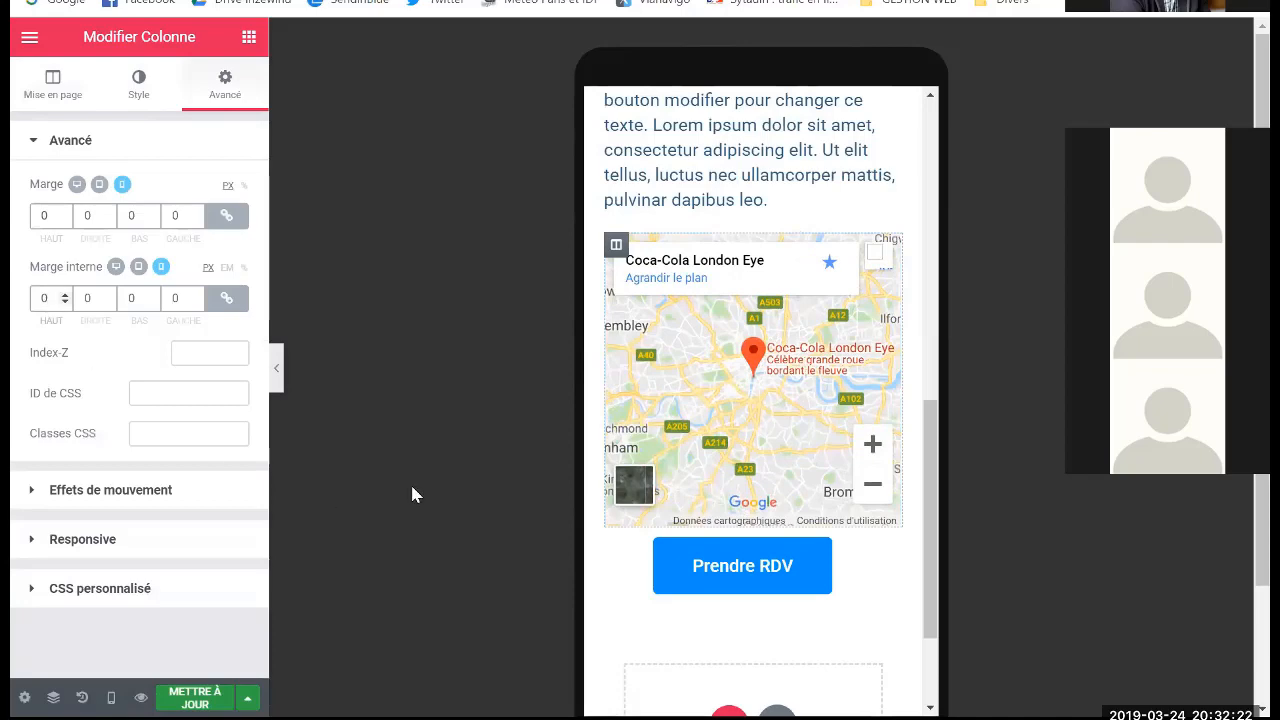
Center the "Prendre RDV" button on mobile and set its outer and inner widget margins to 0 px on all sides
drag(926, 444, 927, 476)
click(886, 474)
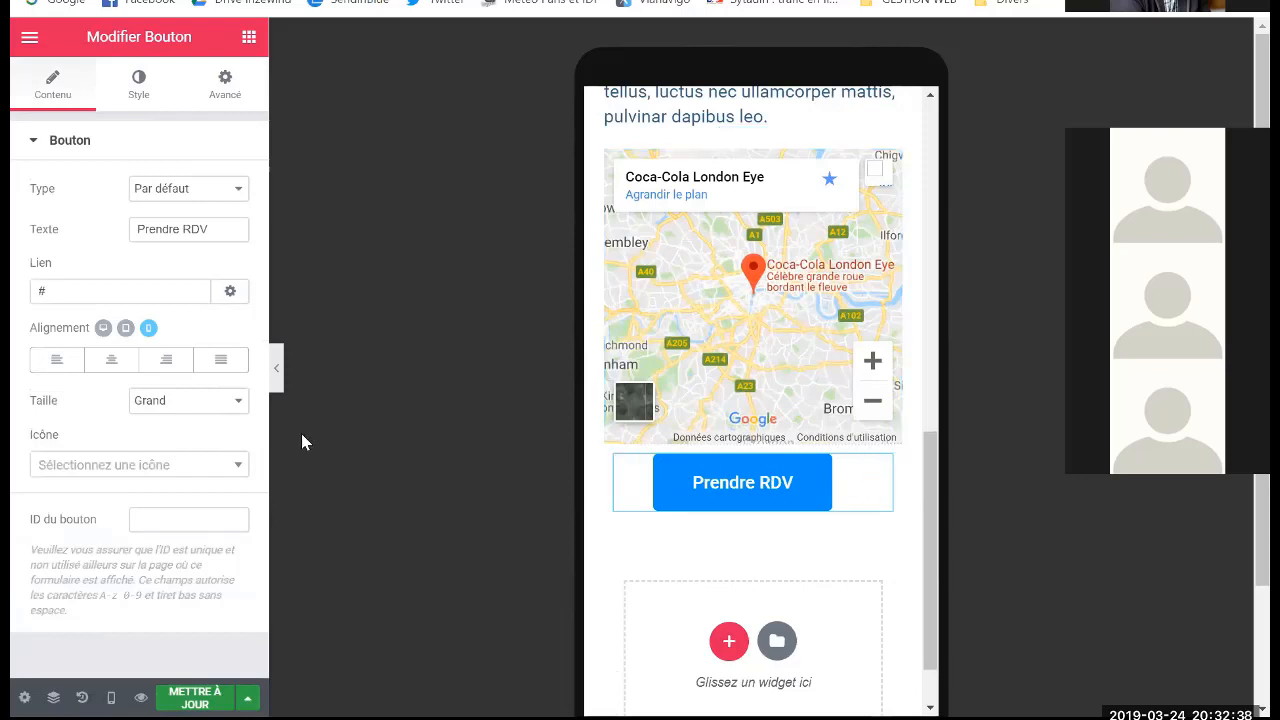
click(115, 361)
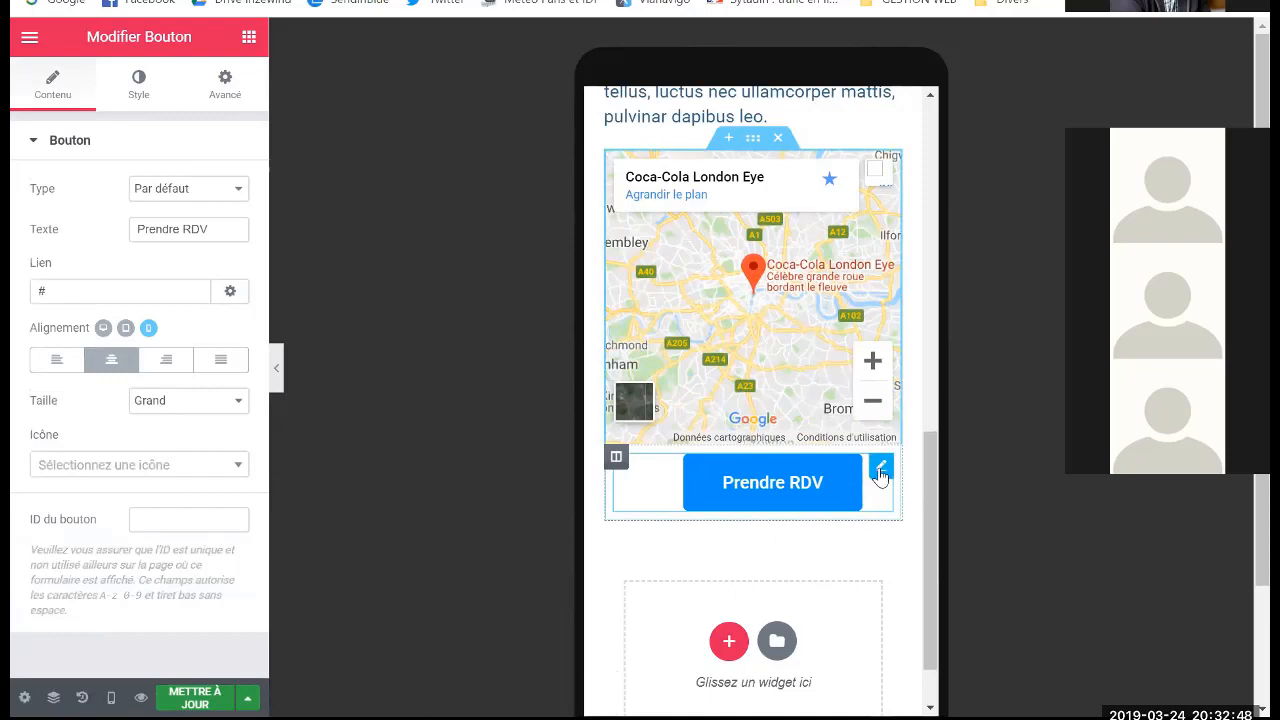
click(223, 90)
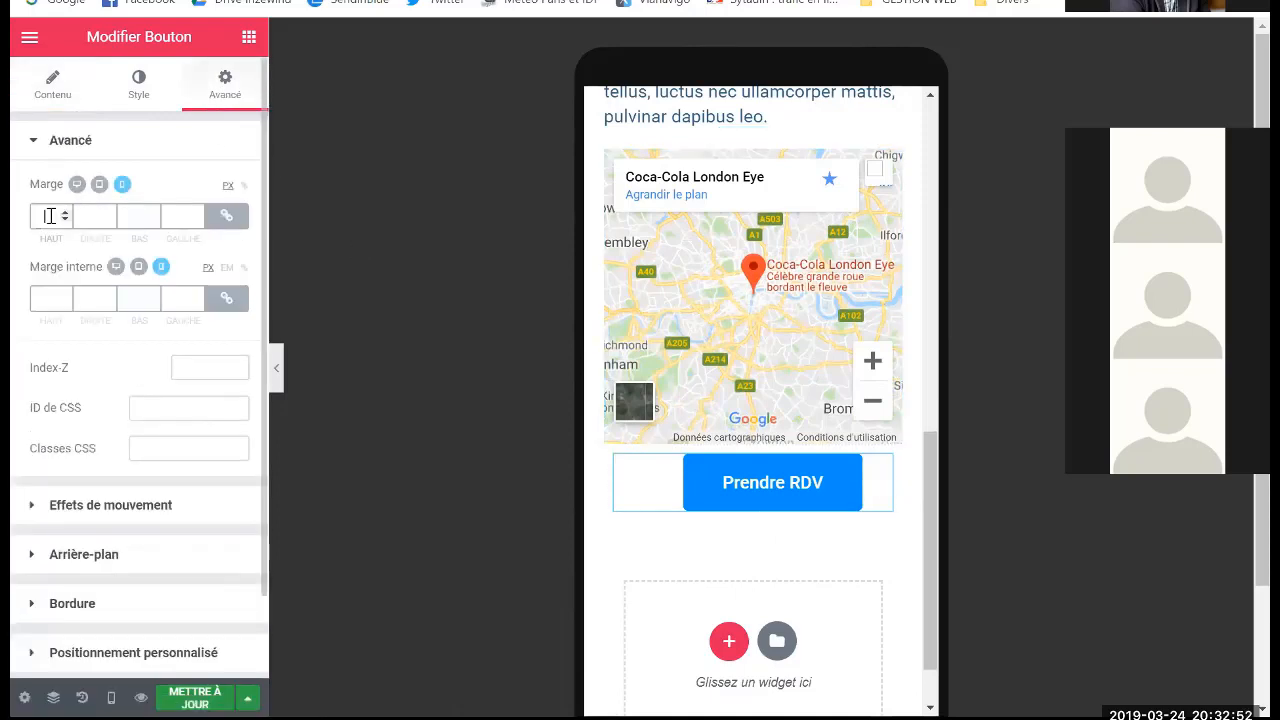
text(0)
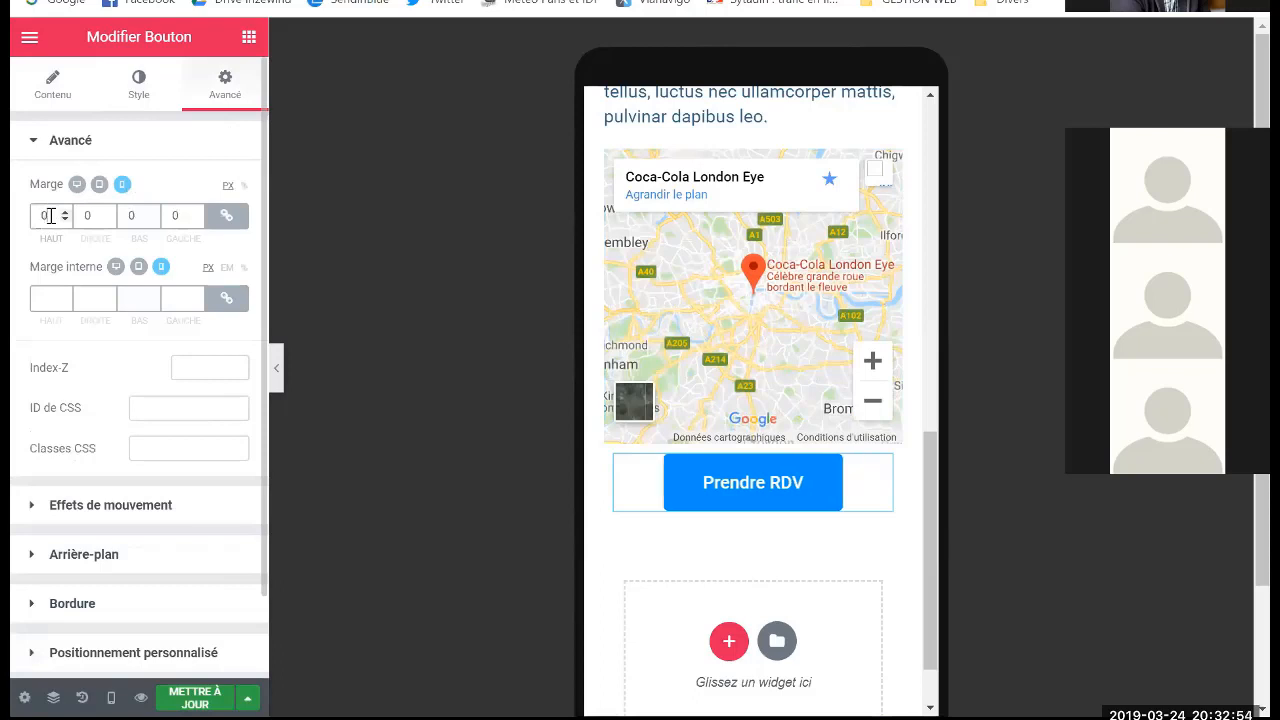
click(44, 298)
text(0)
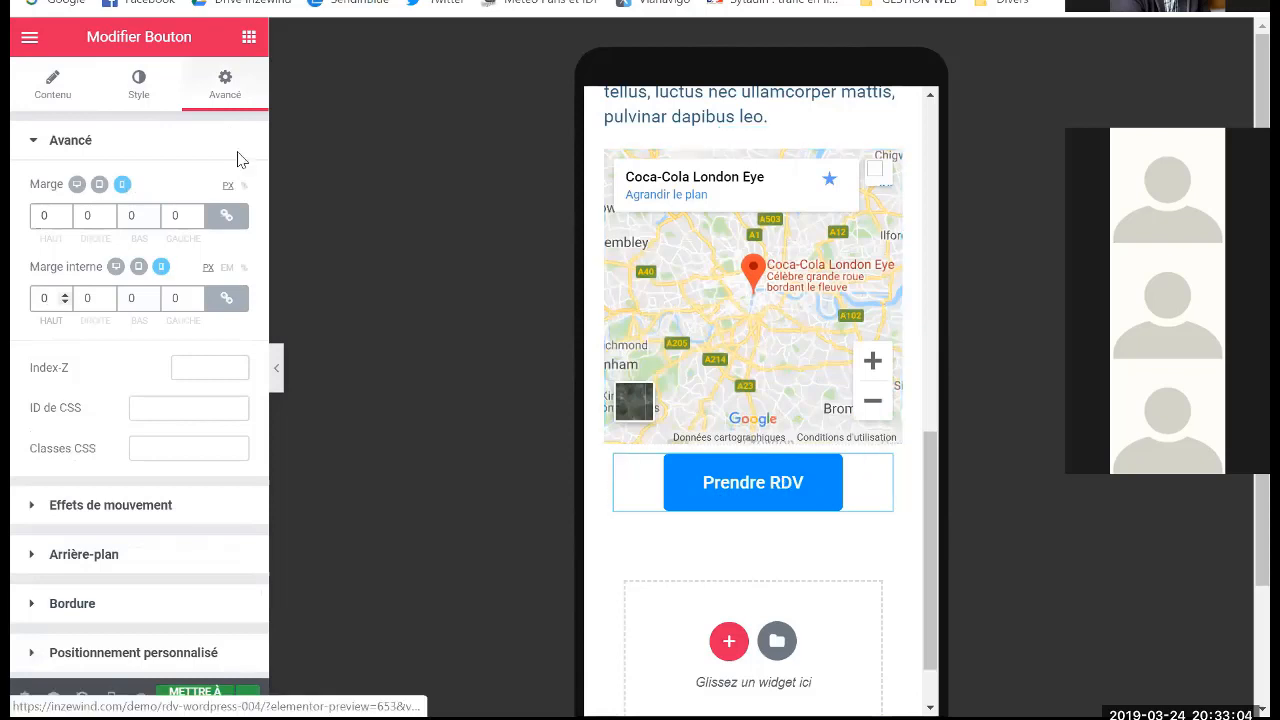
Set the mobile inner margins in the "Prendre RDV" button's style to a linked 62 px on all sides
click(134, 86)
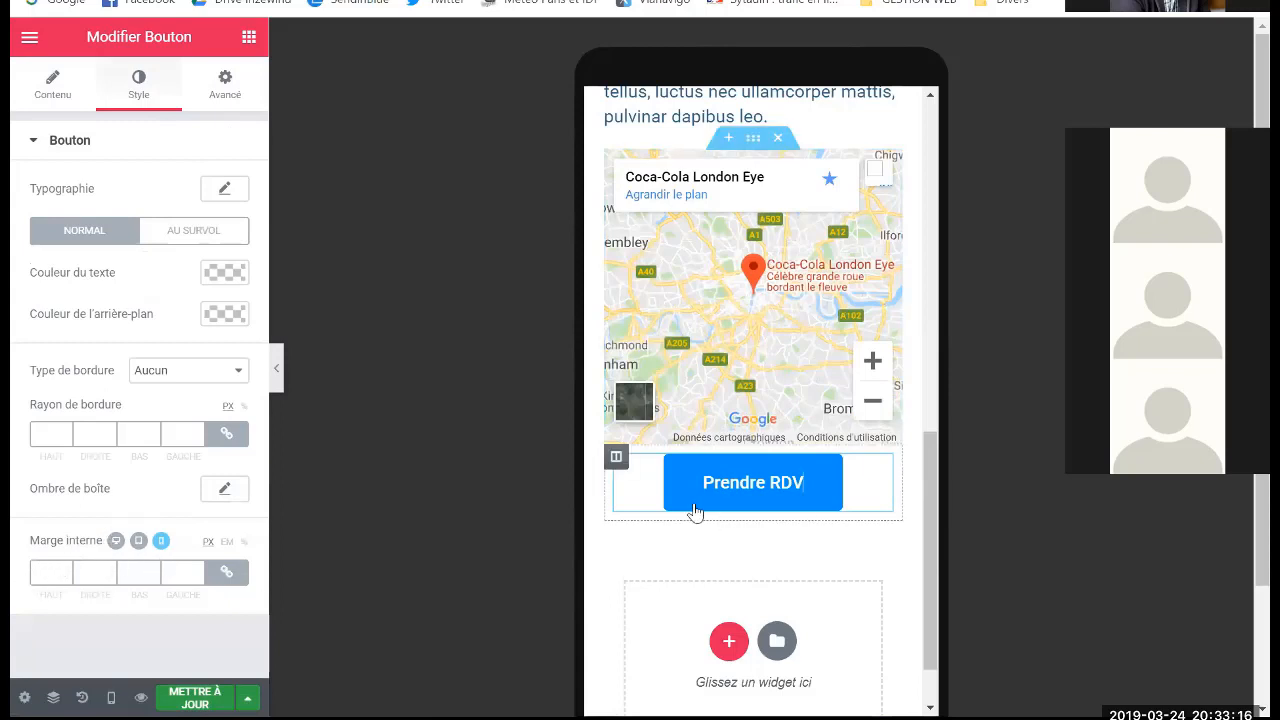
click(227, 574)
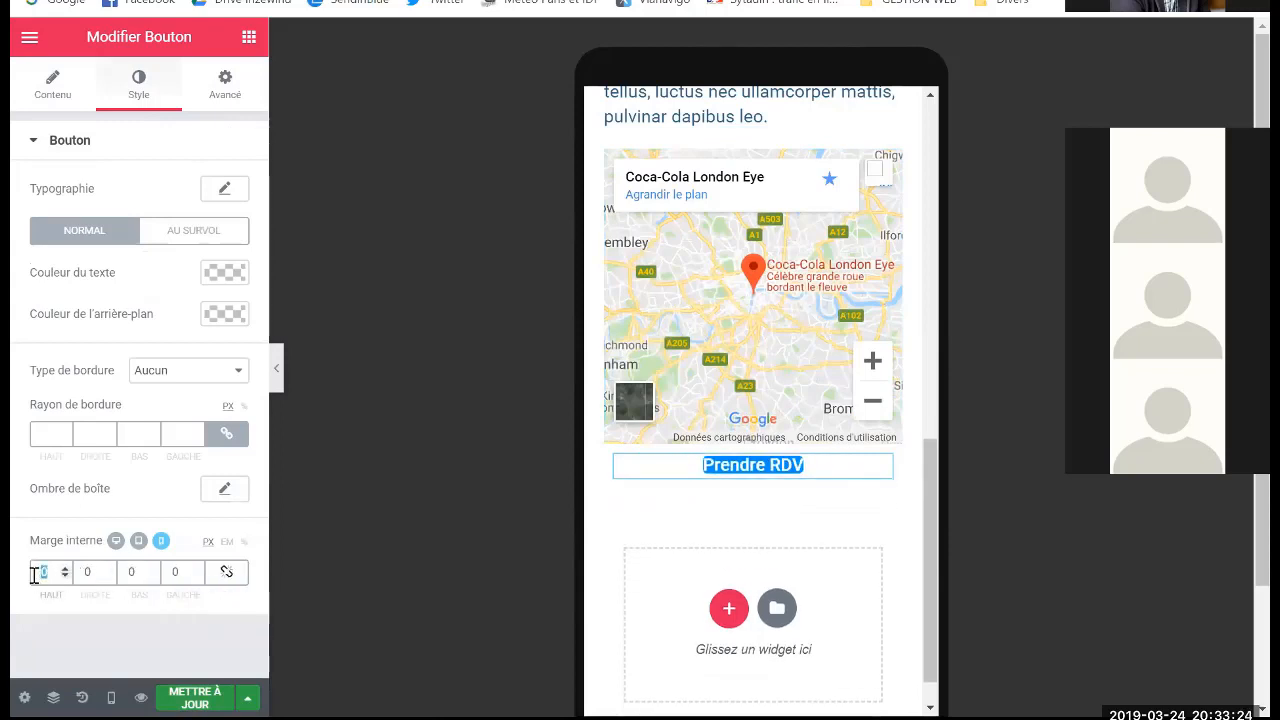
text(40)
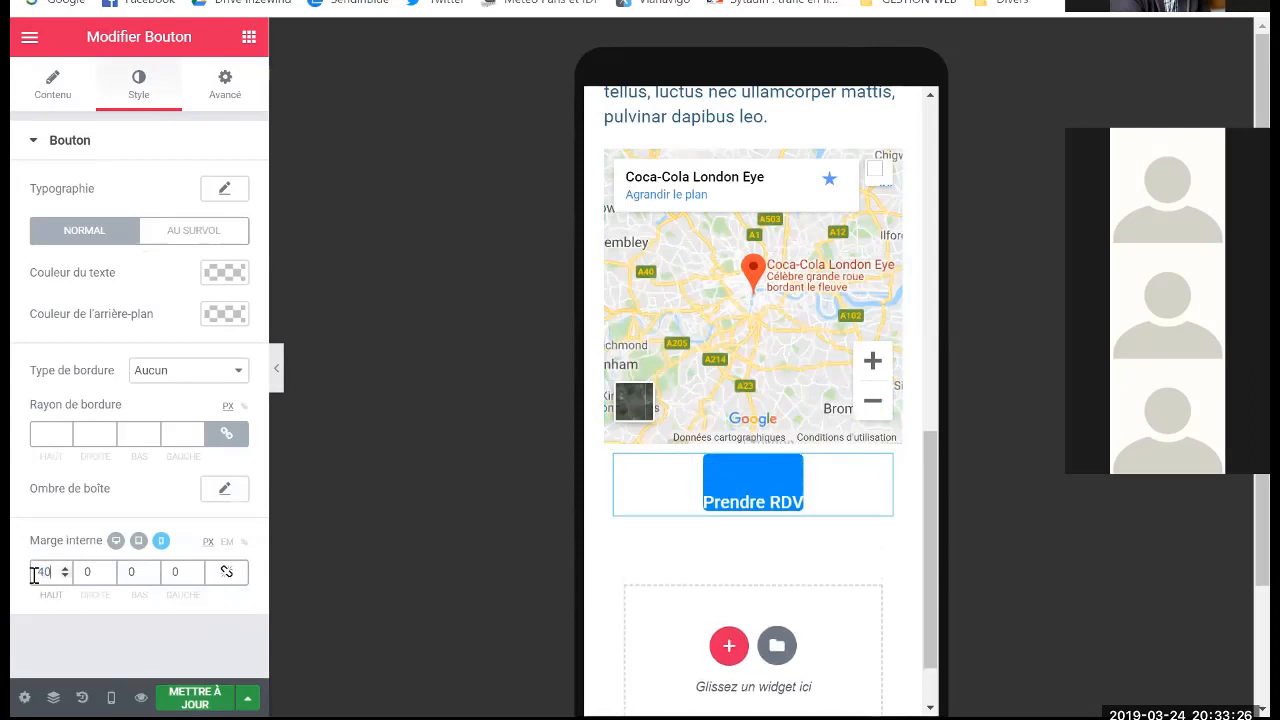
click(227, 572)
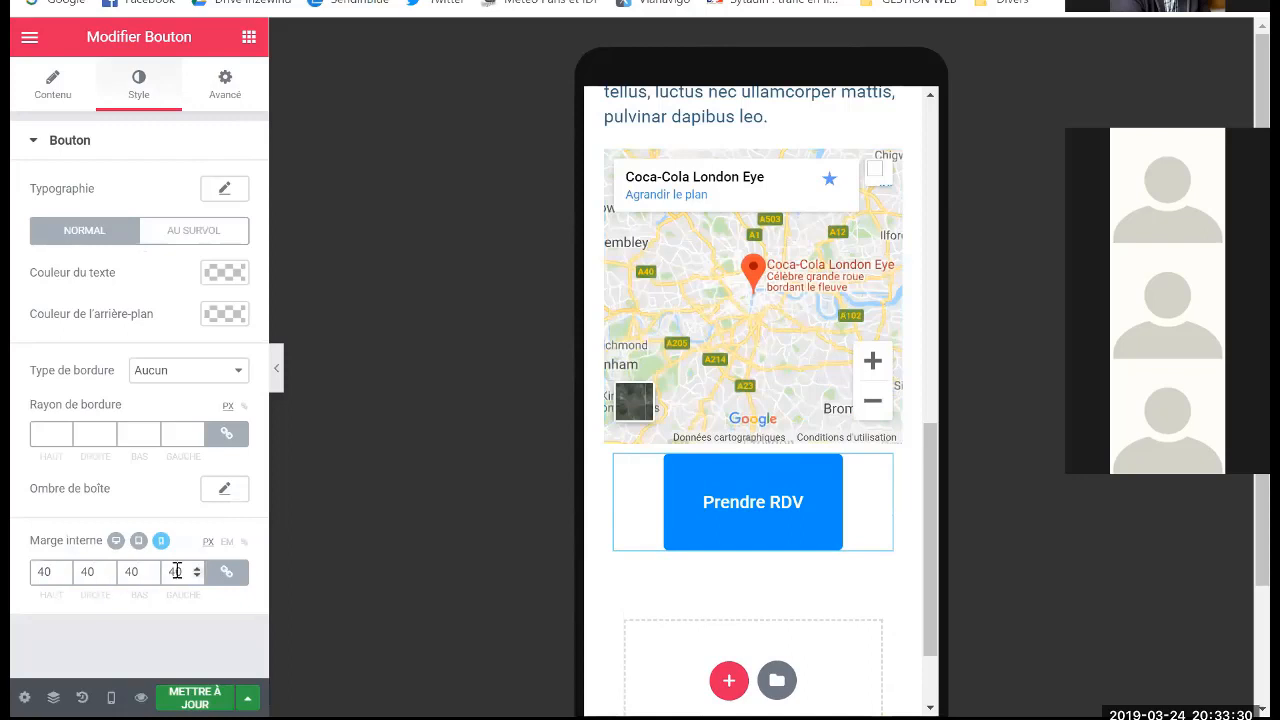
drag(199, 570, 199, 570)
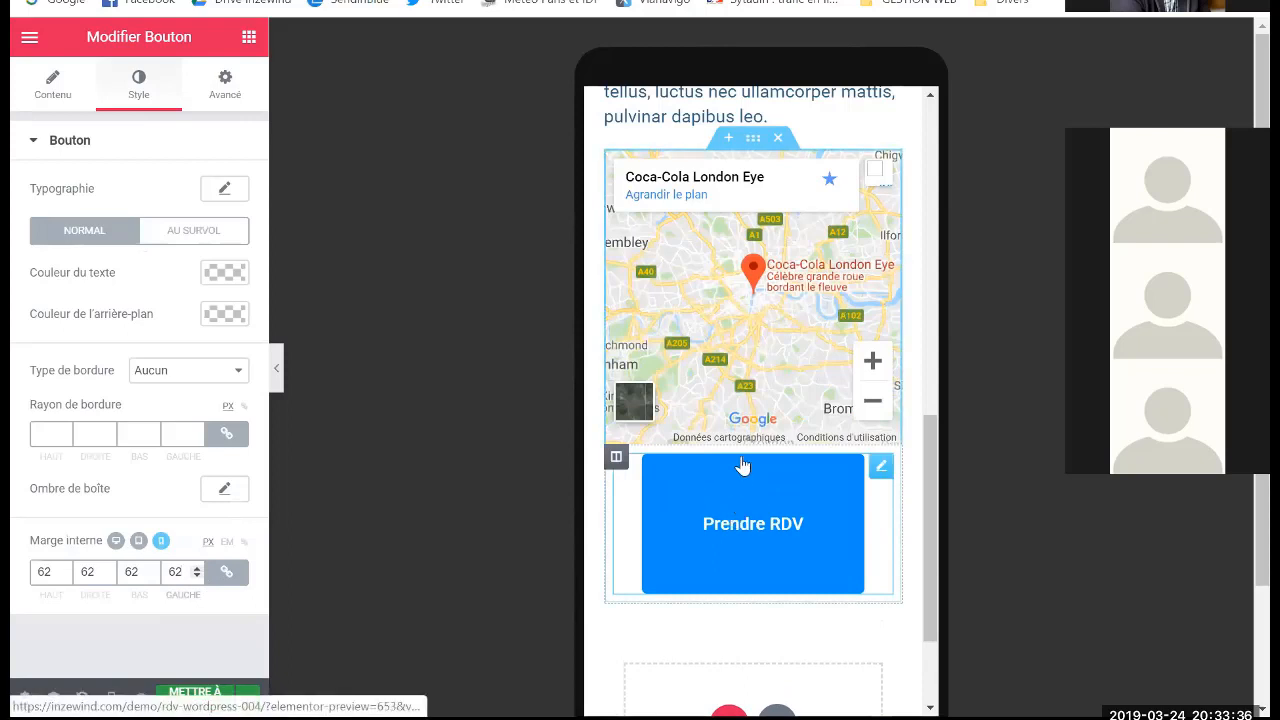
Unlink the button's mobile inner margins, set the top and bottom ones to 20 px, and check the whole mobile layout
click(231, 573)
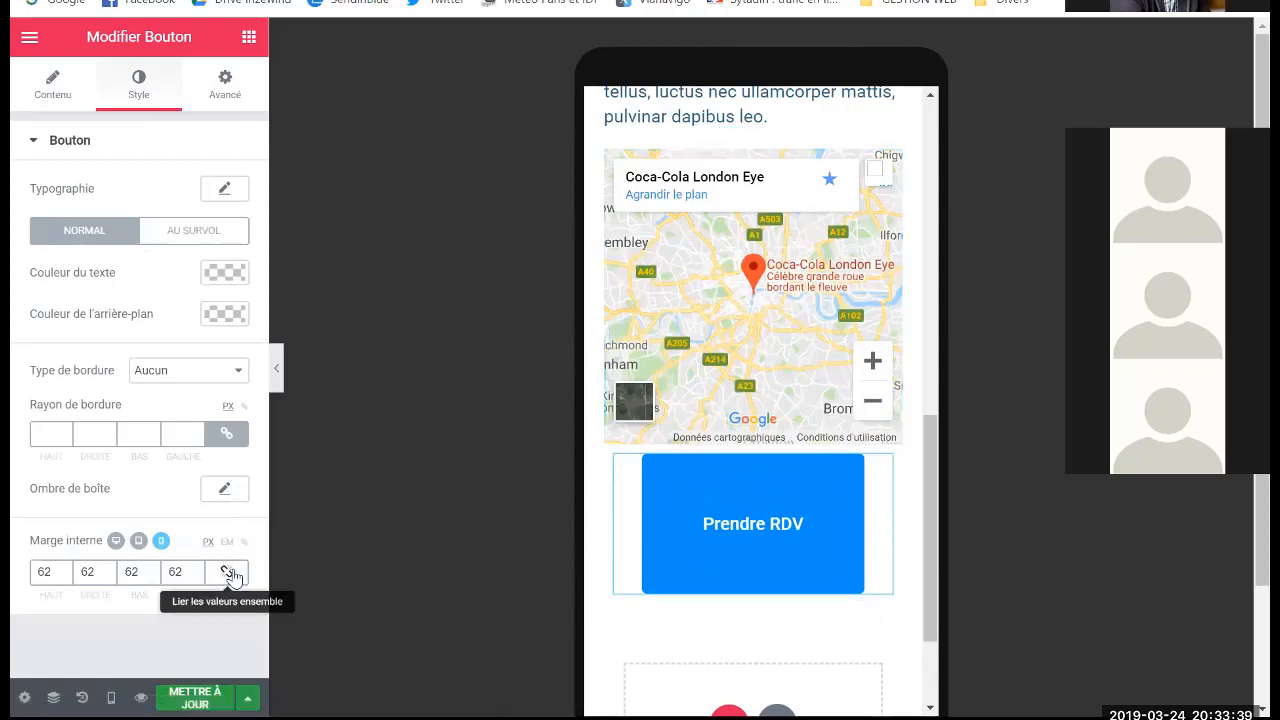
double_click(53, 576)
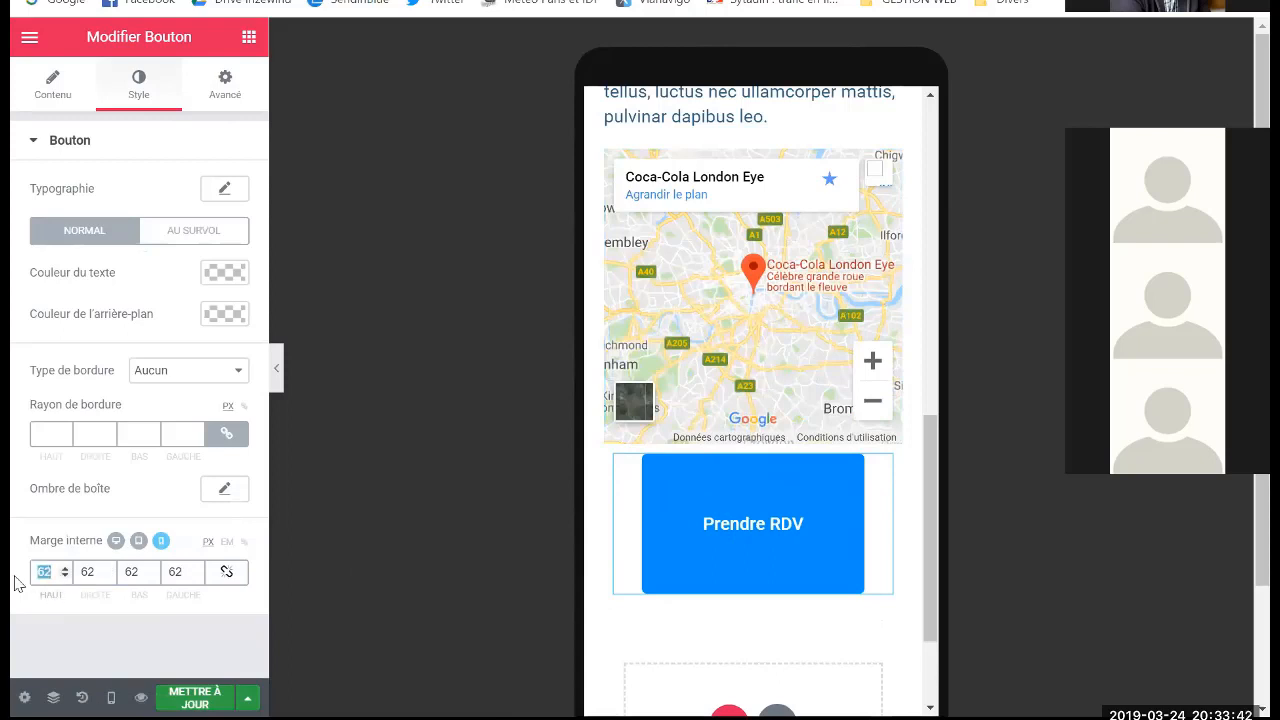
text(20)
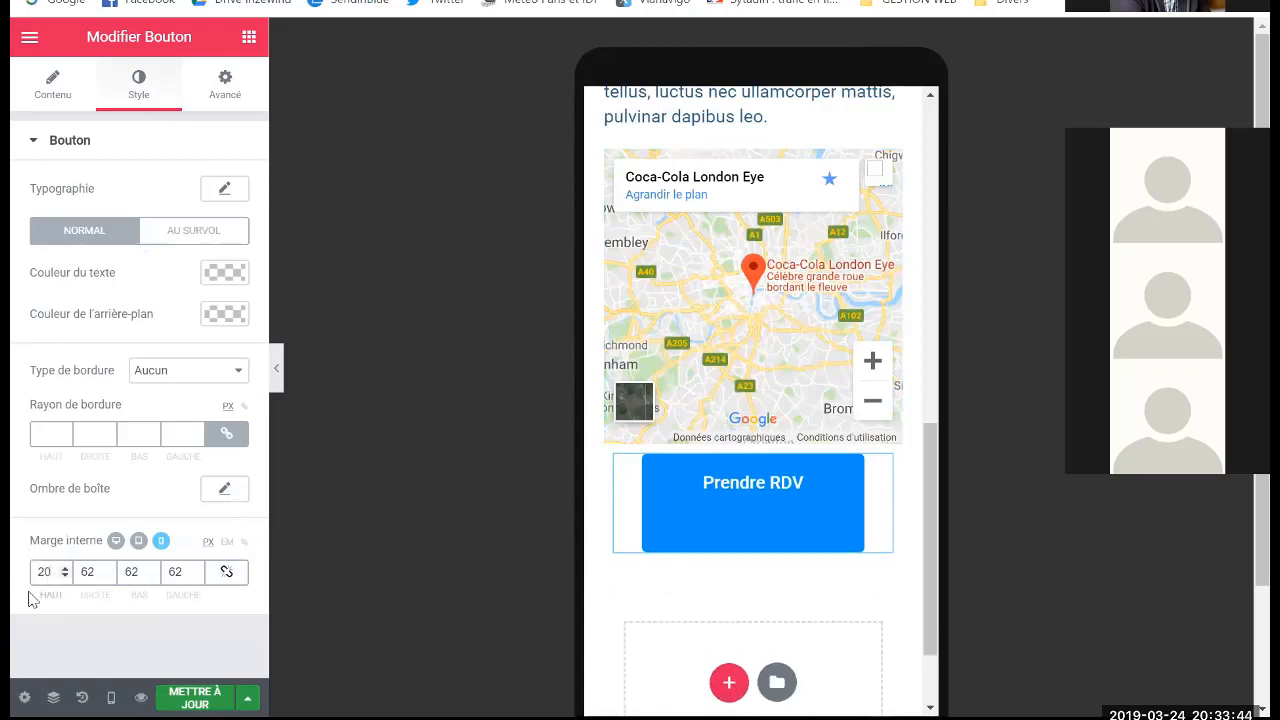
double_click(139, 571)
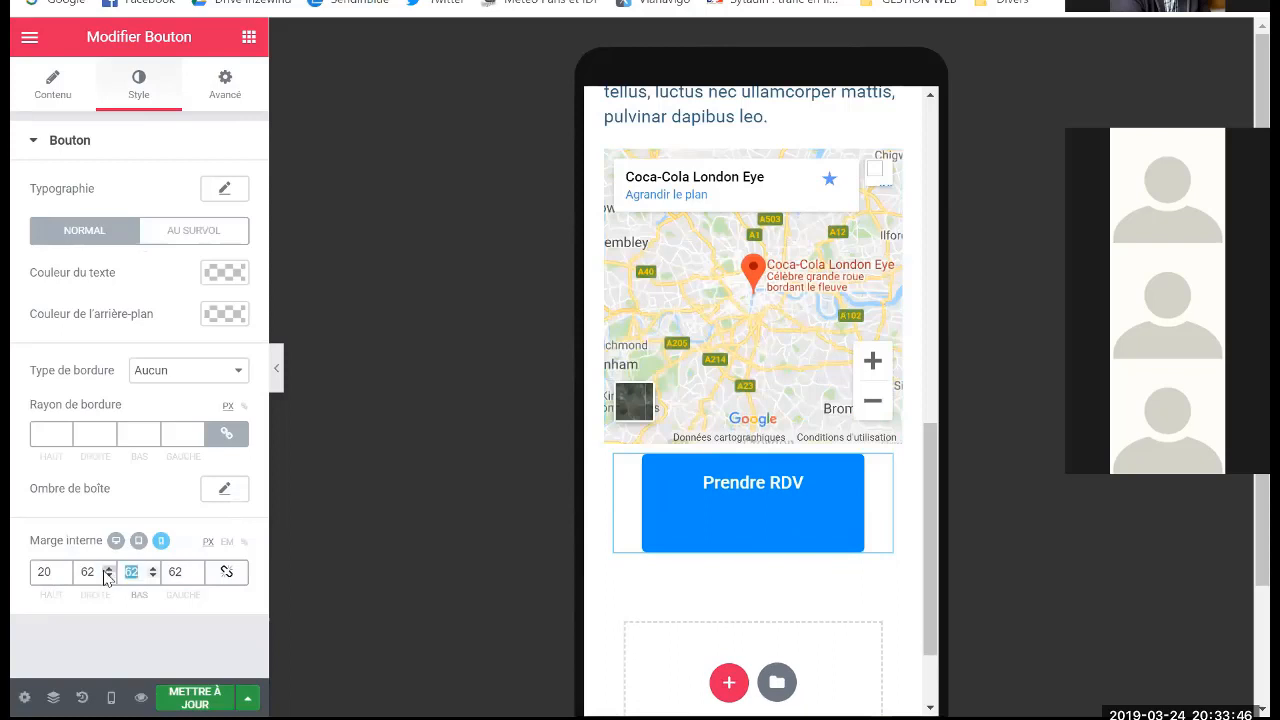
text(20)
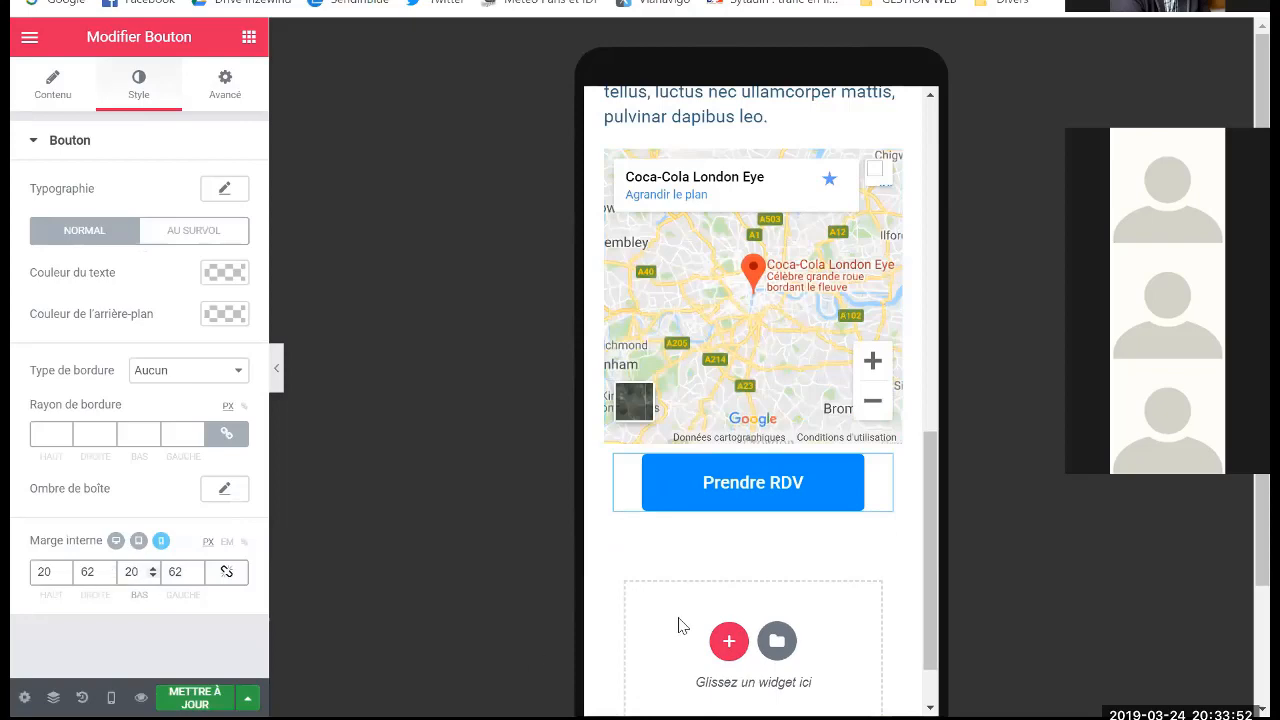
drag(931, 496, 946, 412)
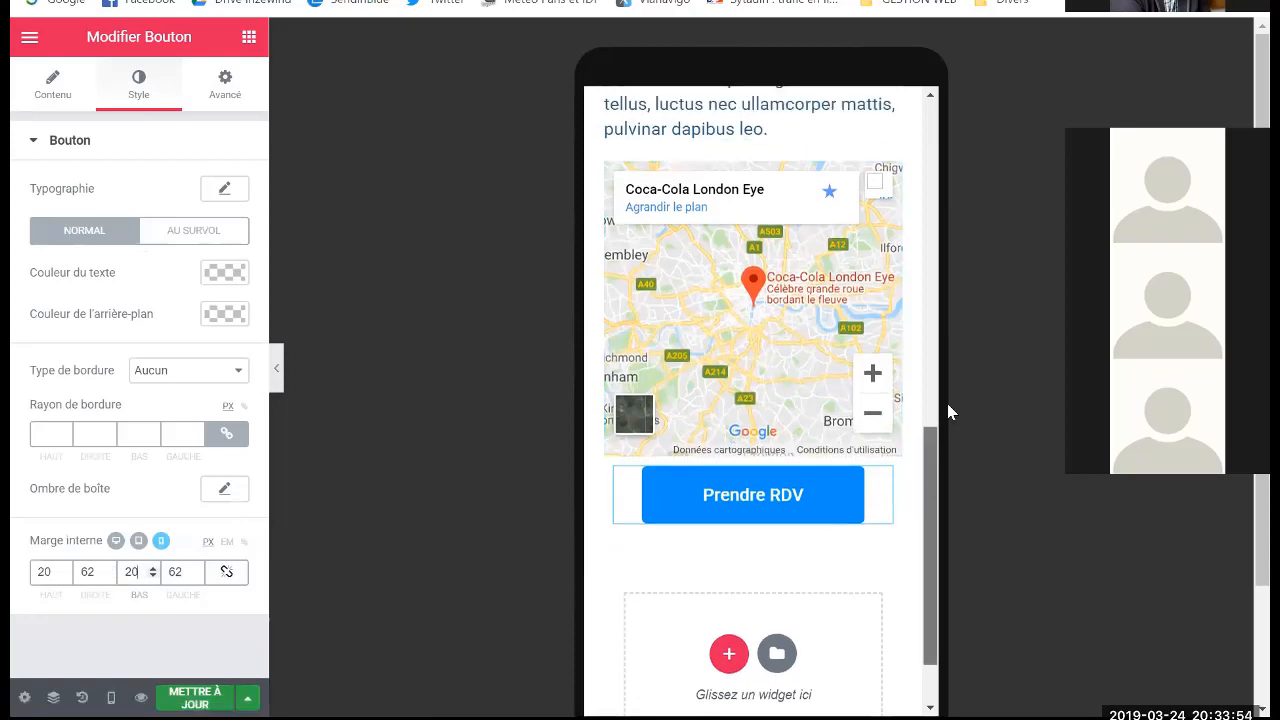
scroll(946, 413, up, 10)
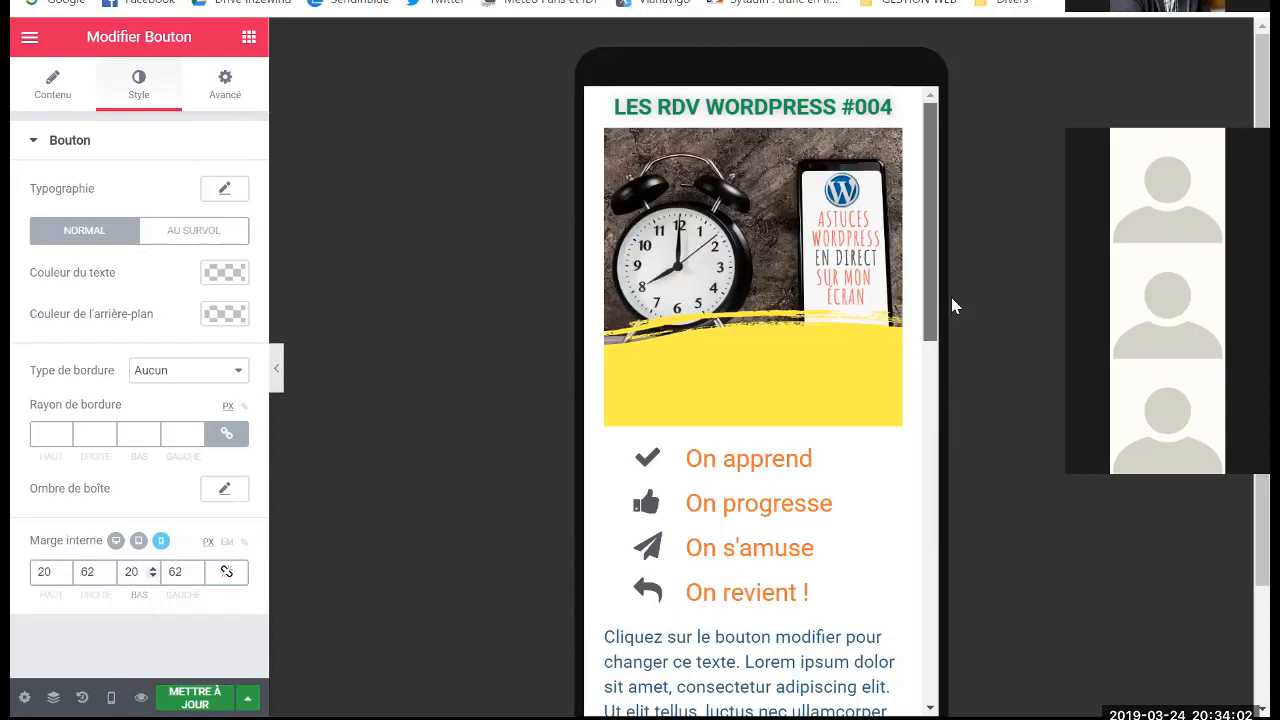
scroll(951, 297, down, 15)
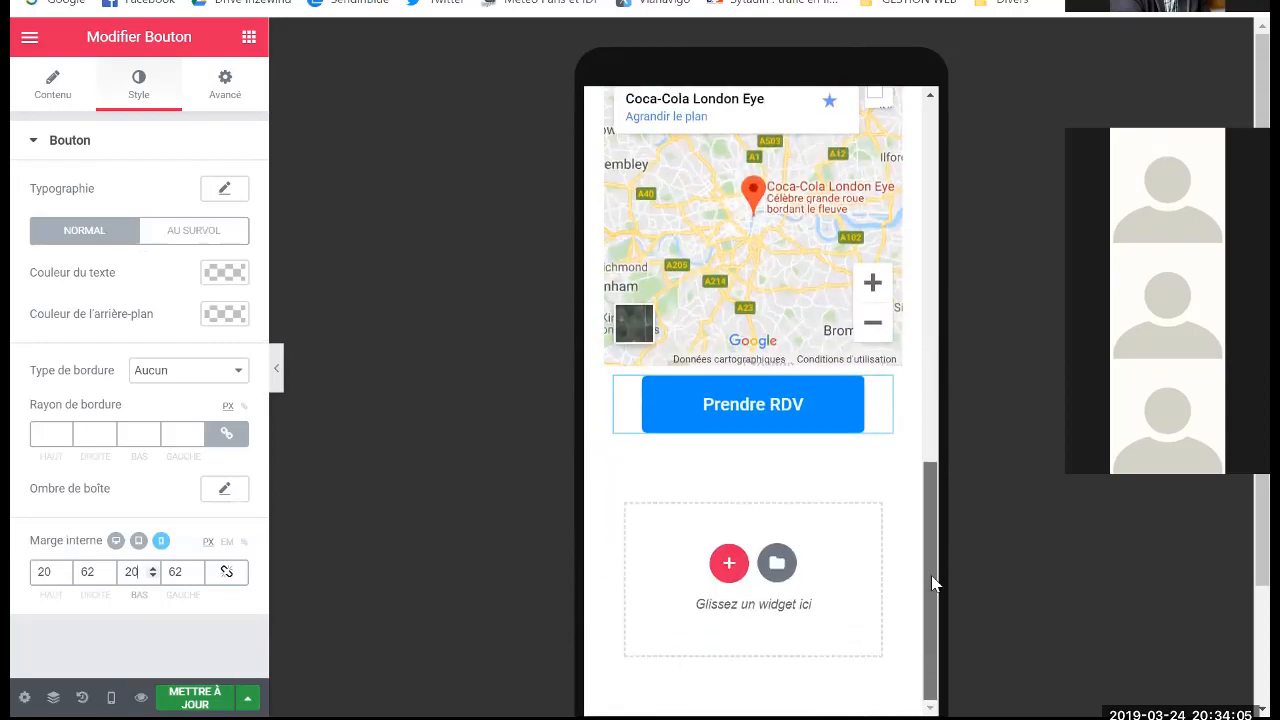